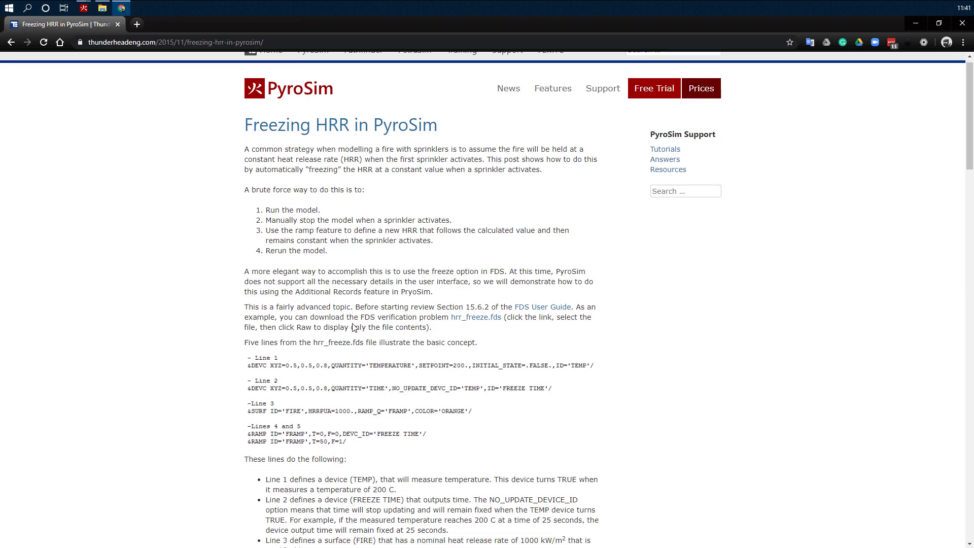
Read the Freezing HRR in PyroSim article, covering the example FDS lines, the Record View listing and the time history plots.
{"action": "scroll", "coordinate": [498, 259], "scroll_direction": "down", "scroll_amount": 5}
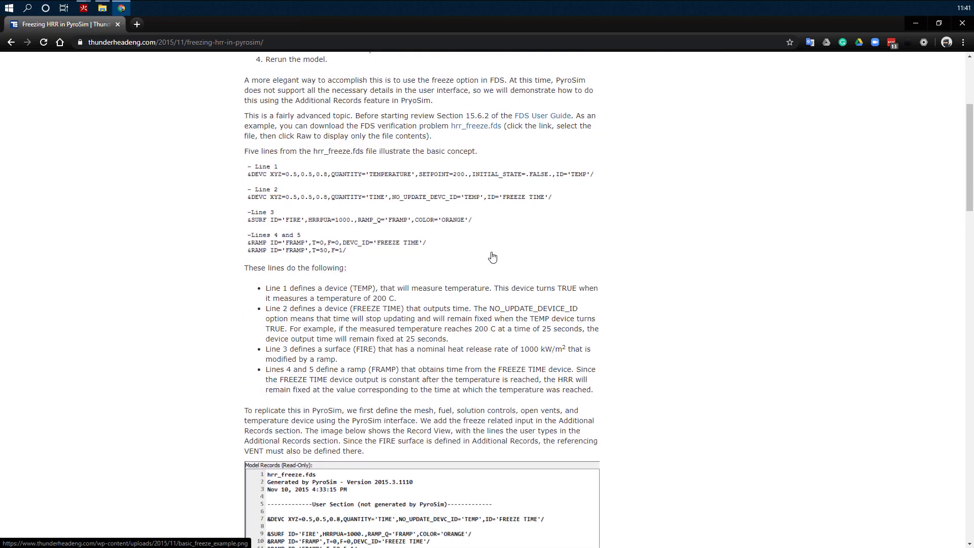
{"action": "scroll", "coordinate": [451, 287], "scroll_direction": "down", "scroll_amount": 3}
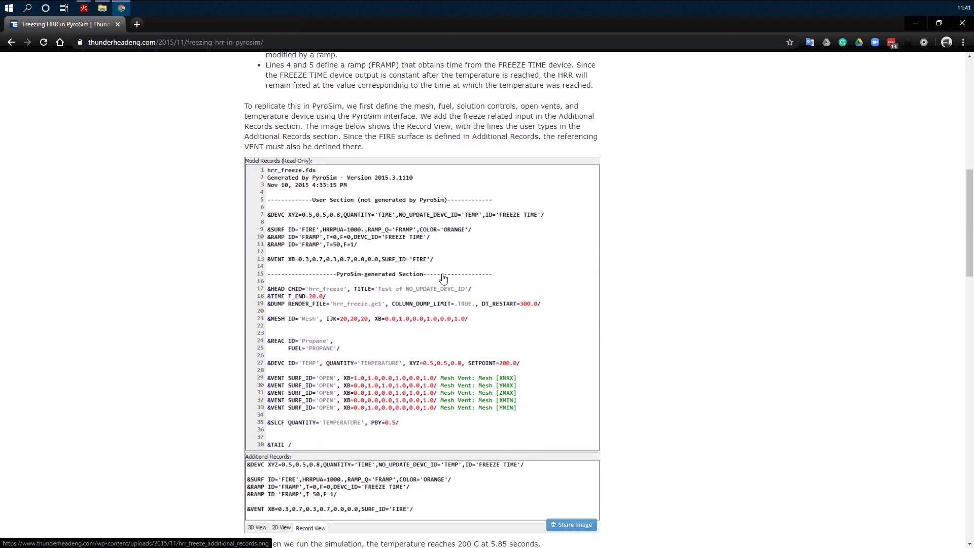
{"action": "scroll", "coordinate": [416, 284], "scroll_direction": "down", "scroll_amount": 4}
{"action": "scroll", "coordinate": [421, 283], "scroll_direction": "down", "scroll_amount": 1}
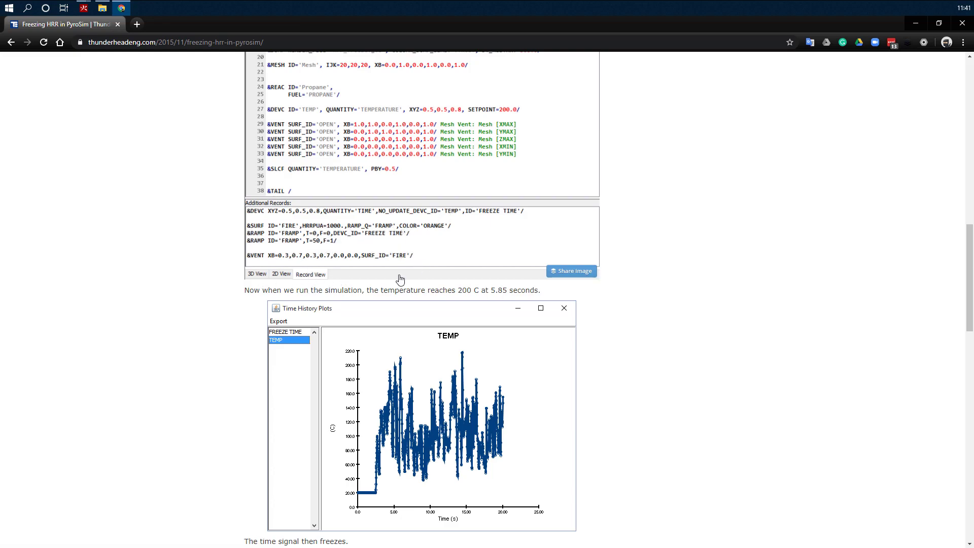
{"action": "scroll", "coordinate": [249, 331], "scroll_direction": "up", "scroll_amount": 8}
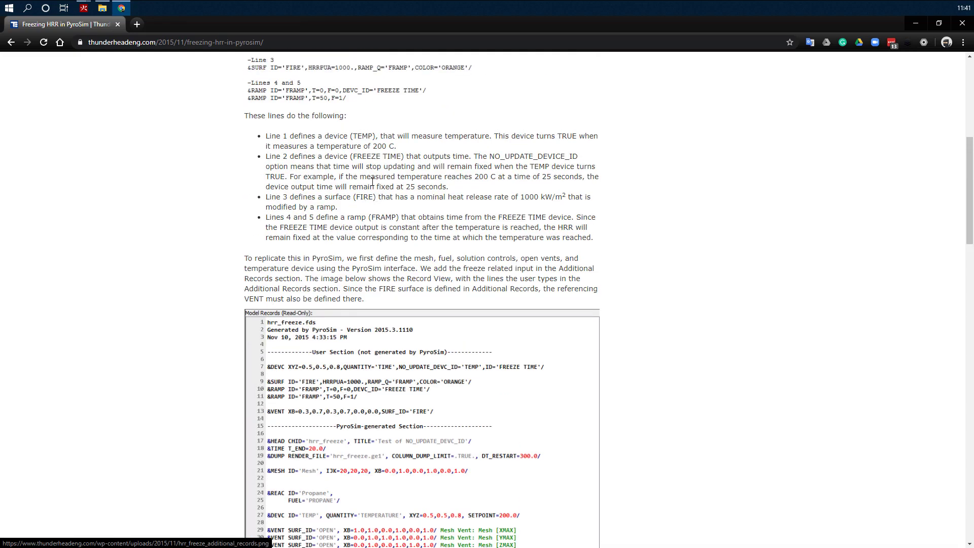
{"action": "scroll", "coordinate": [254, 325], "scroll_direction": "down", "scroll_amount": 2}
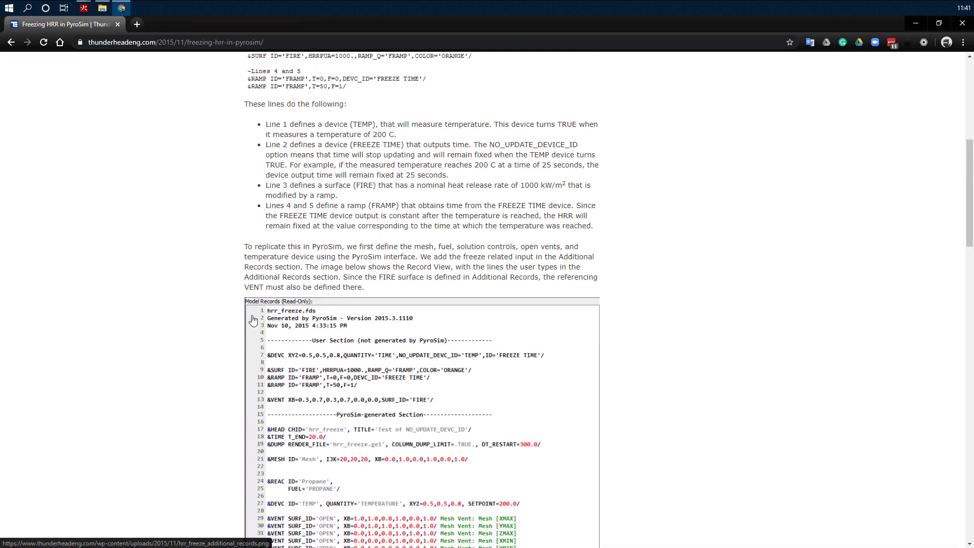
{"action": "scroll", "coordinate": [355, 264], "scroll_direction": "down", "scroll_amount": 3}
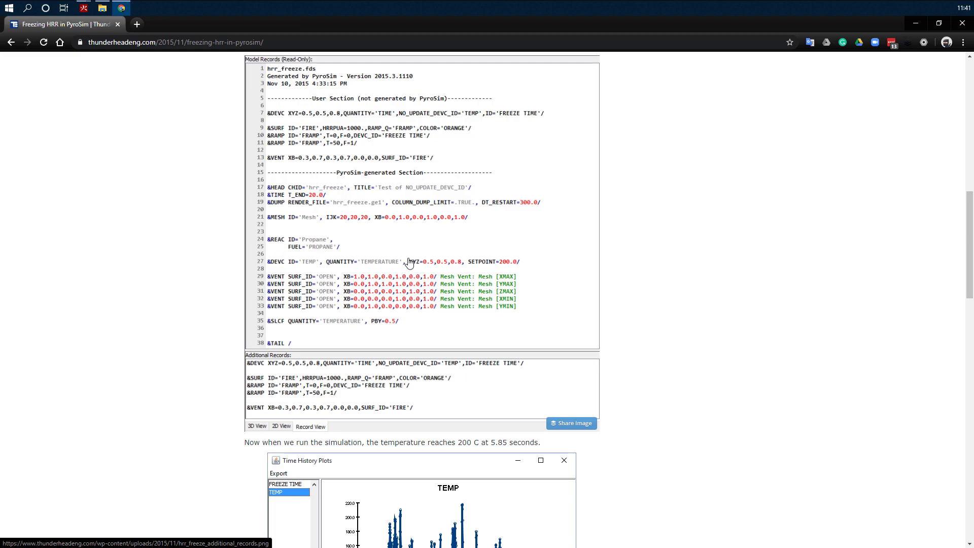
{"action": "scroll", "coordinate": [218, 363], "scroll_direction": "down", "scroll_amount": 4}
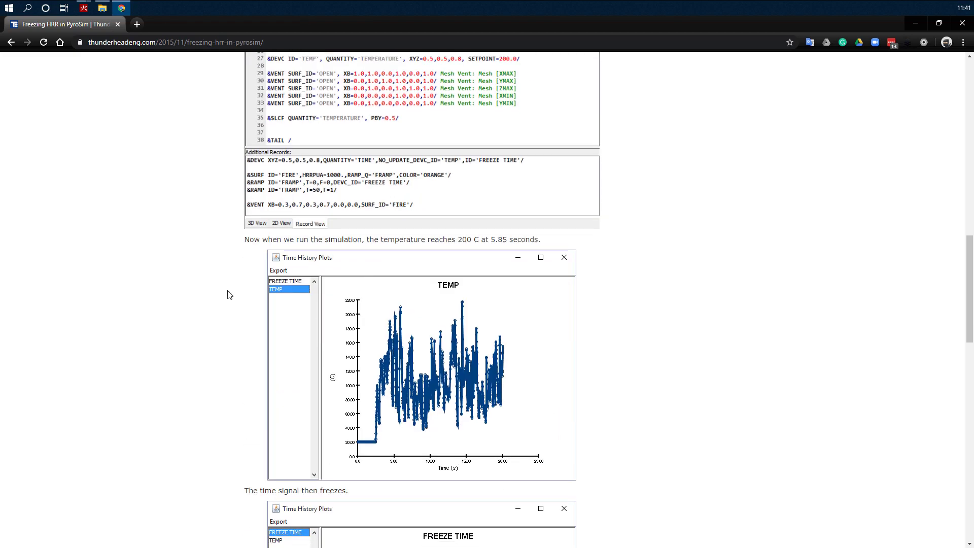
{"action": "scroll", "coordinate": [227, 305], "scroll_direction": "down", "scroll_amount": 7}
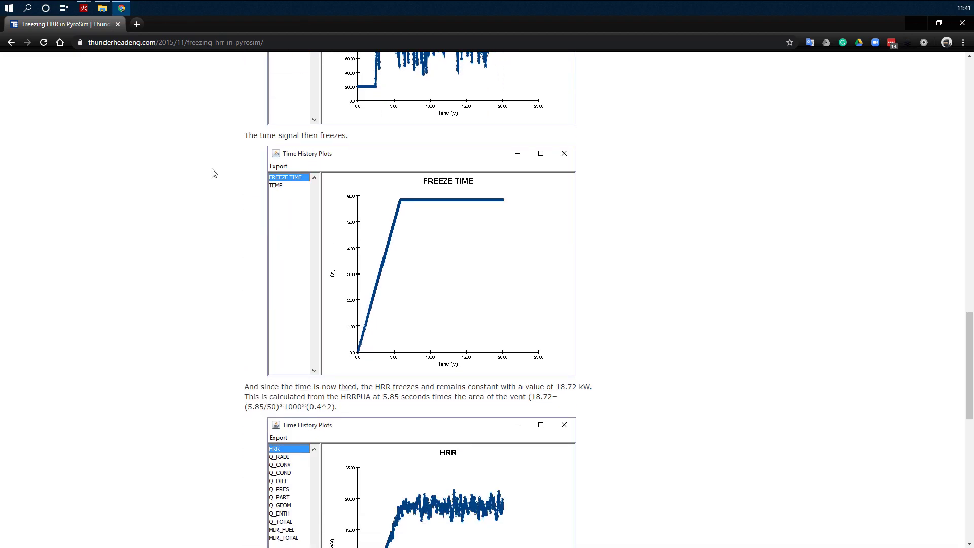
{"action": "scroll", "coordinate": [189, 393], "scroll_direction": "down", "scroll_amount": 7}
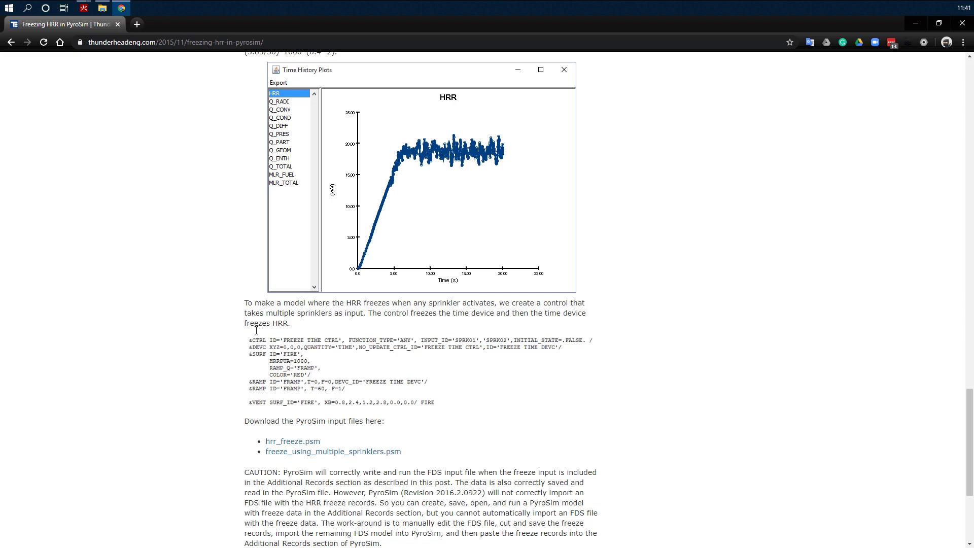
{"action": "scroll", "coordinate": [621, 265], "scroll_direction": "up", "scroll_amount": 2}
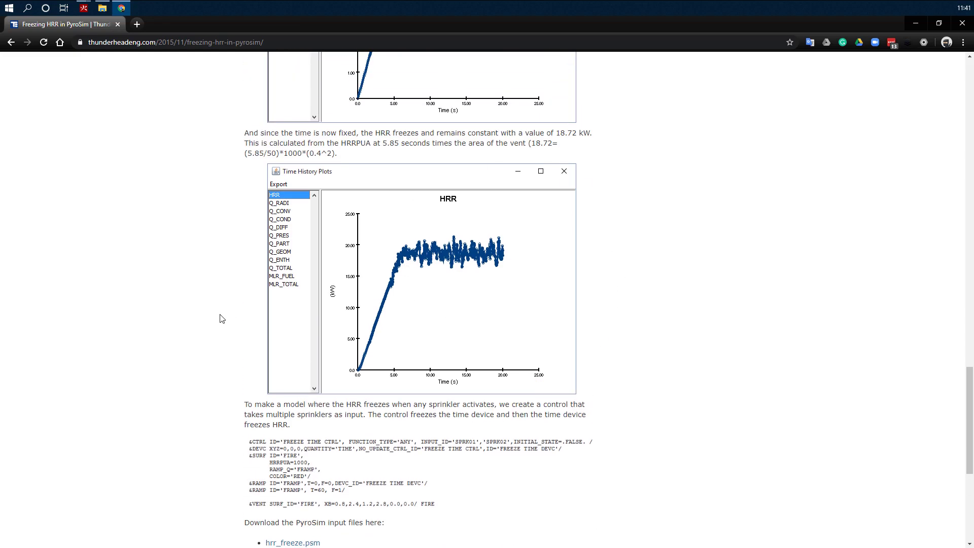
{"action": "scroll", "coordinate": [198, 274], "scroll_direction": "up", "scroll_amount": 20}
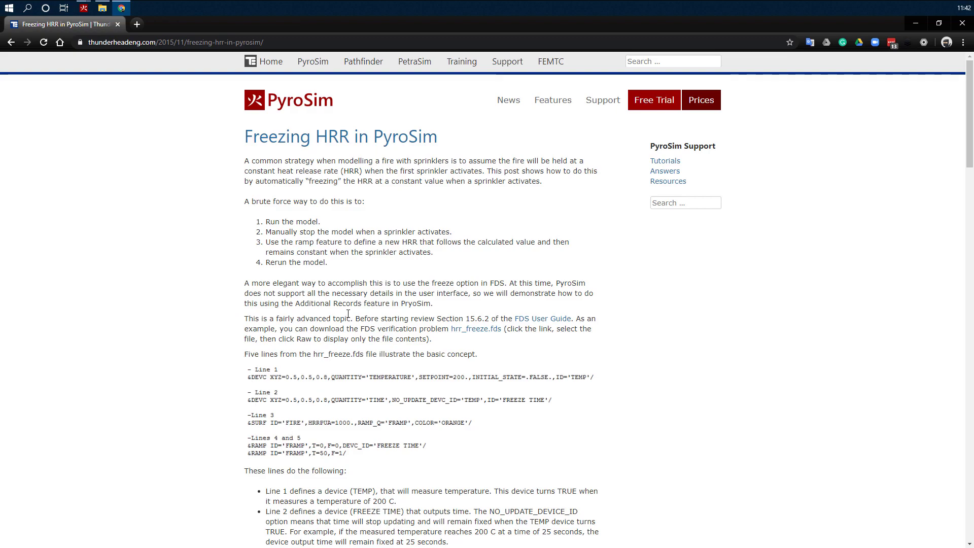
Skim the article again through to the multiple-sprinkler control records, the input file downloads and the import caution.
{"action": "scroll", "coordinate": [345, 307], "scroll_direction": "down", "scroll_amount": 2}
{"action": "scroll", "coordinate": [345, 306], "scroll_direction": "down", "scroll_amount": 2}
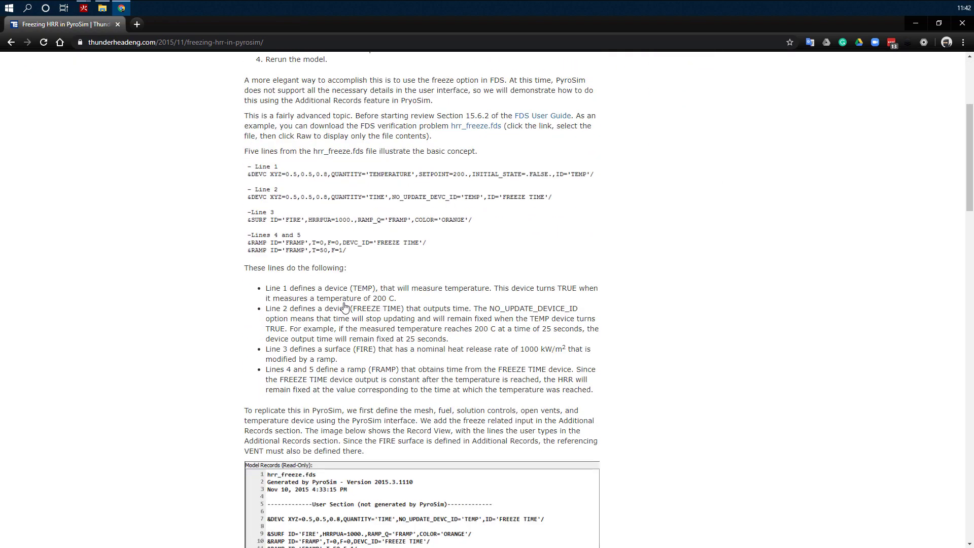
{"action": "scroll", "coordinate": [211, 326], "scroll_direction": "down", "scroll_amount": 7}
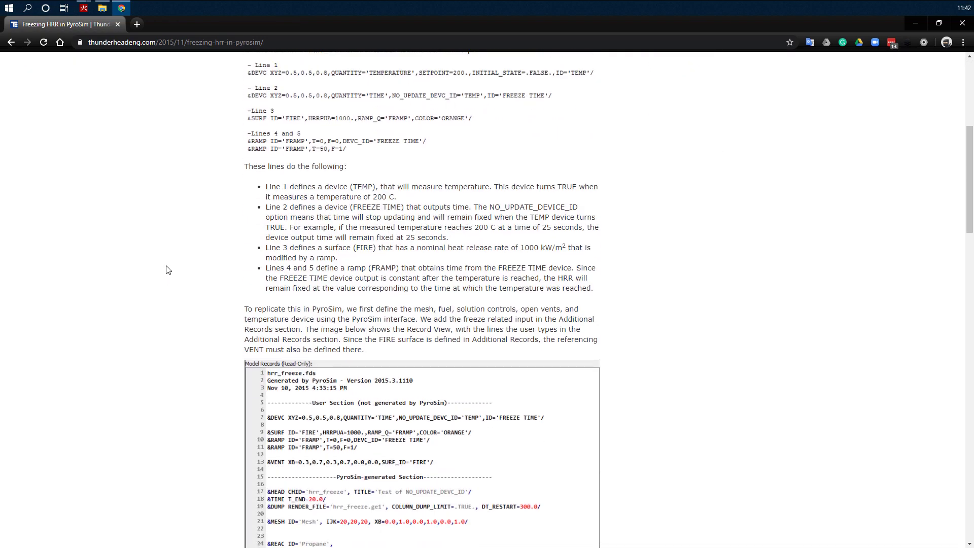
{"action": "scroll", "coordinate": [222, 332], "scroll_direction": "down", "scroll_amount": 8}
{"action": "scroll", "coordinate": [222, 331], "scroll_direction": "down", "scroll_amount": 13}
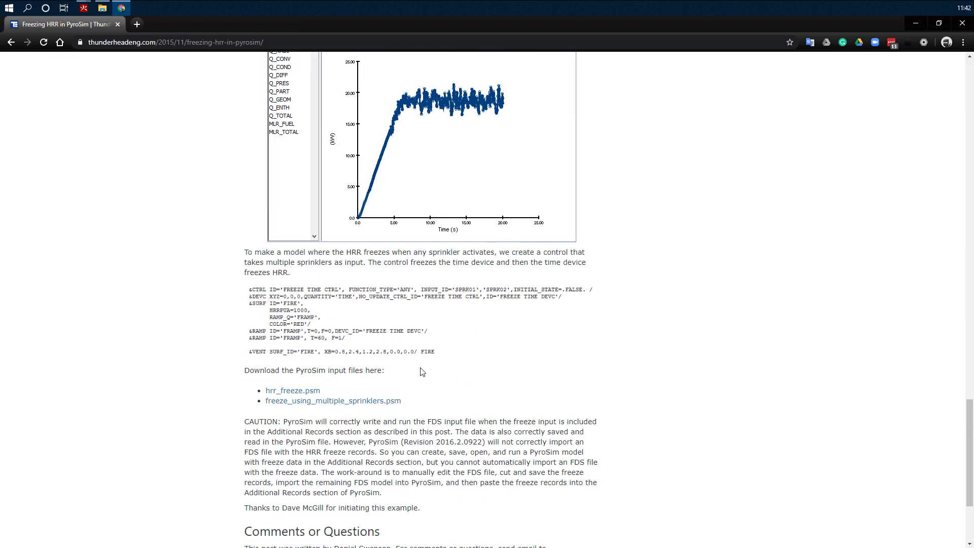
{"action": "scroll", "coordinate": [246, 318], "scroll_direction": "down", "scroll_amount": 3}
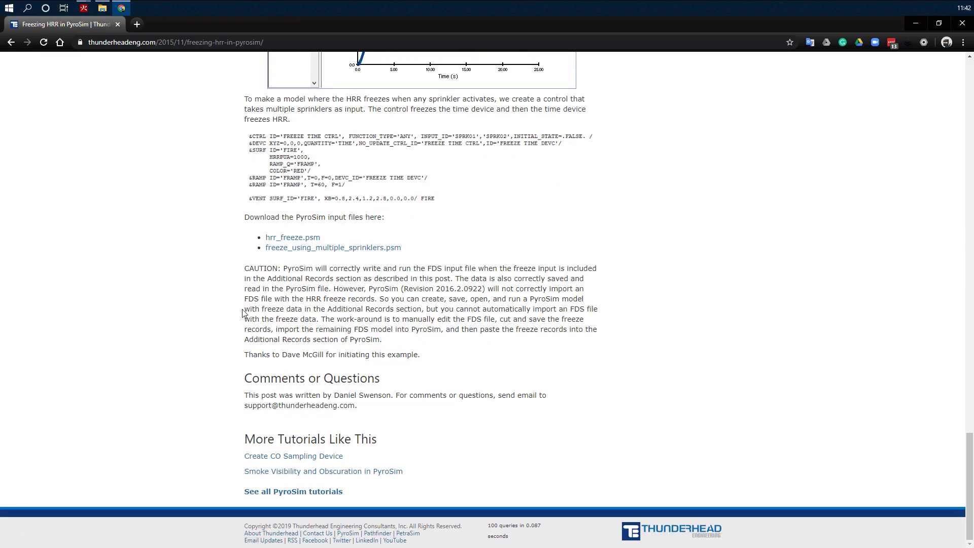
{"action": "scroll", "coordinate": [243, 313], "scroll_direction": "up", "scroll_amount": 15}
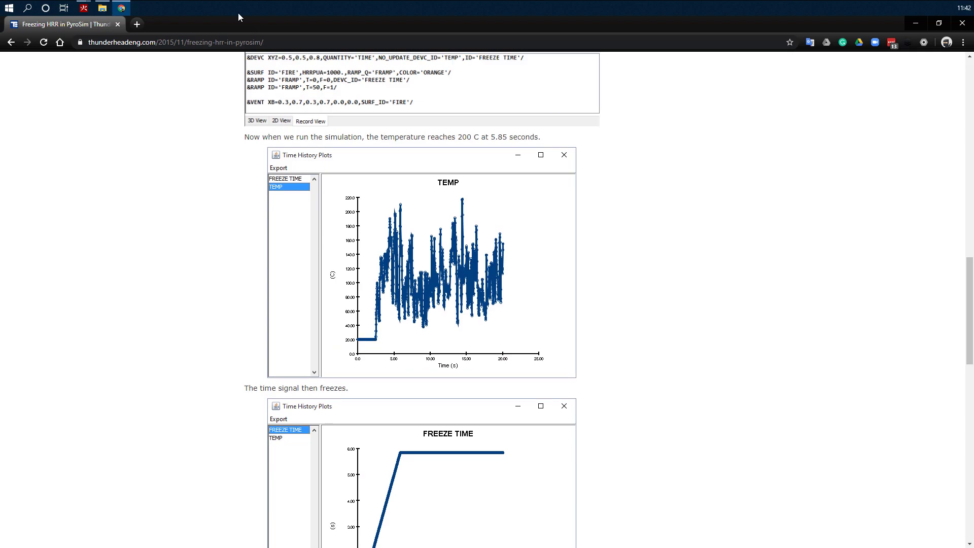
Switch to PyroSim and examine the hrr_freeze.psm model's FDS records and its 3D geometry.
{"action": "mouse_move", "coordinate": [84, 9]}
{"action": "left_click", "coordinate": [104, 69]}
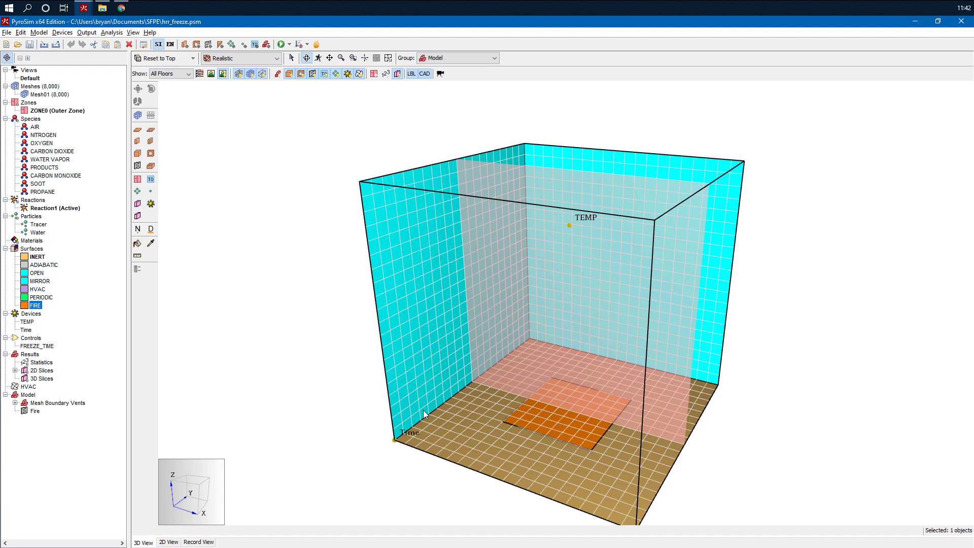
{"action": "left_click", "coordinate": [199, 543]}
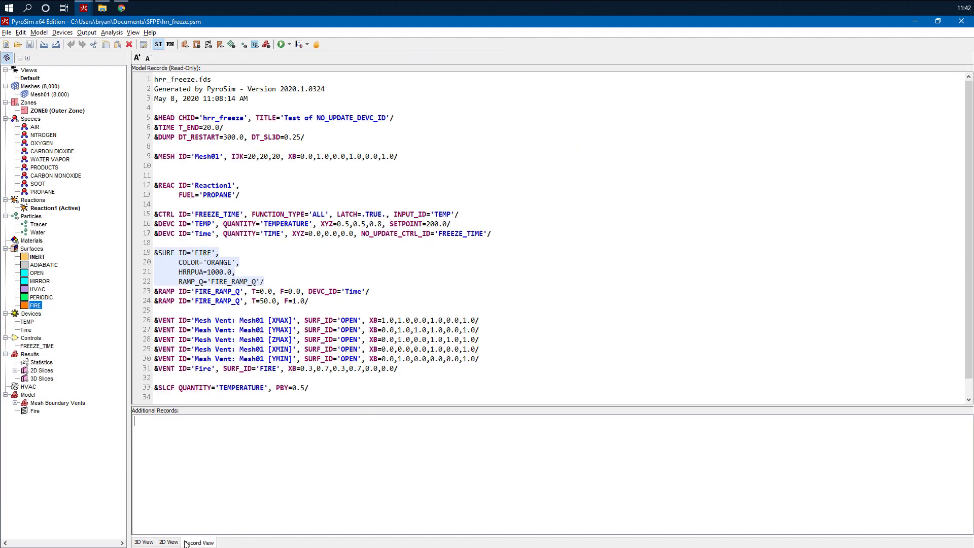
{"action": "left_click", "coordinate": [144, 542]}
{"action": "left_click_drag", "start_coordinate": [528, 443], "coordinate": [552, 361]}
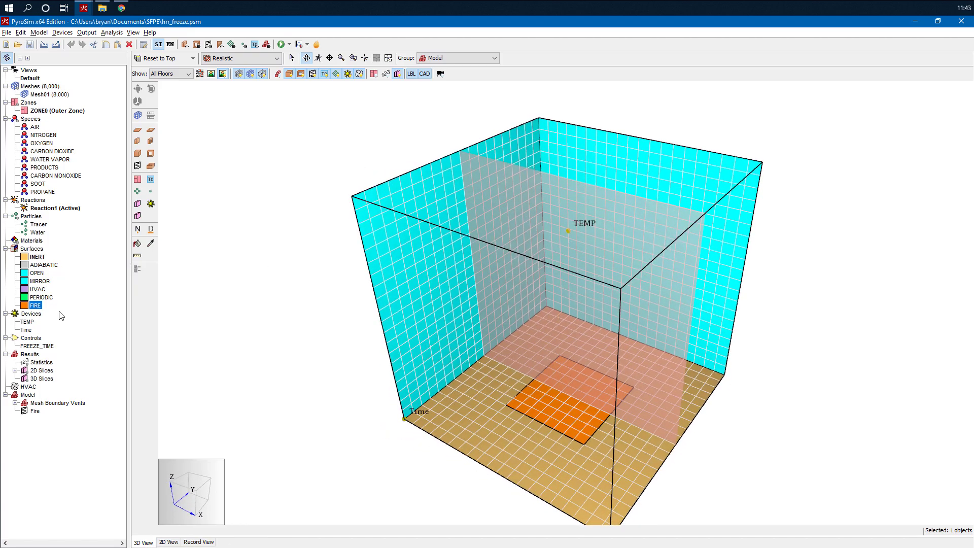
Review the TEMP device's quantity, setpoint and trigger options, and accept its properties.
{"action": "left_click", "coordinate": [26, 322]}
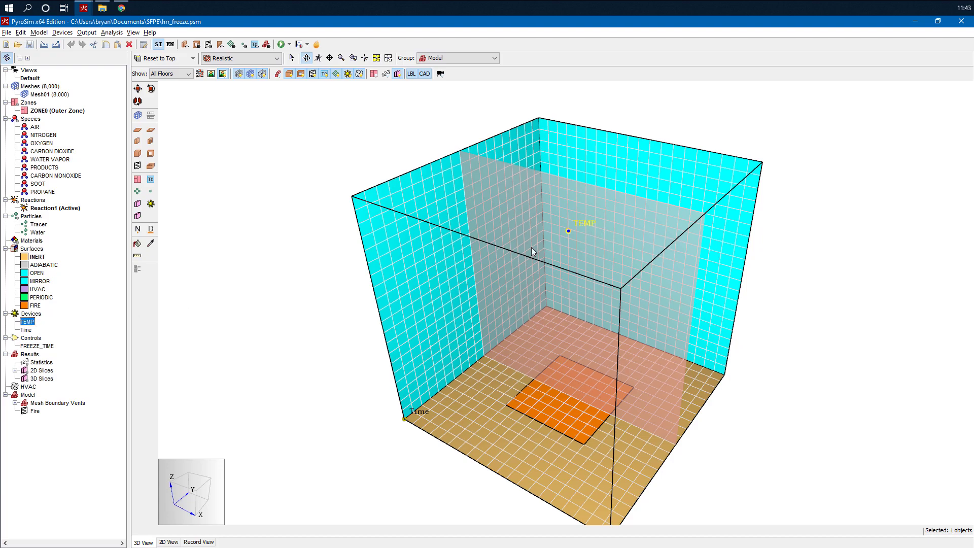
{"action": "double_click", "coordinate": [27, 322]}
{"action": "left_click", "coordinate": [391, 266]}
{"action": "key", "text": "Tab"}
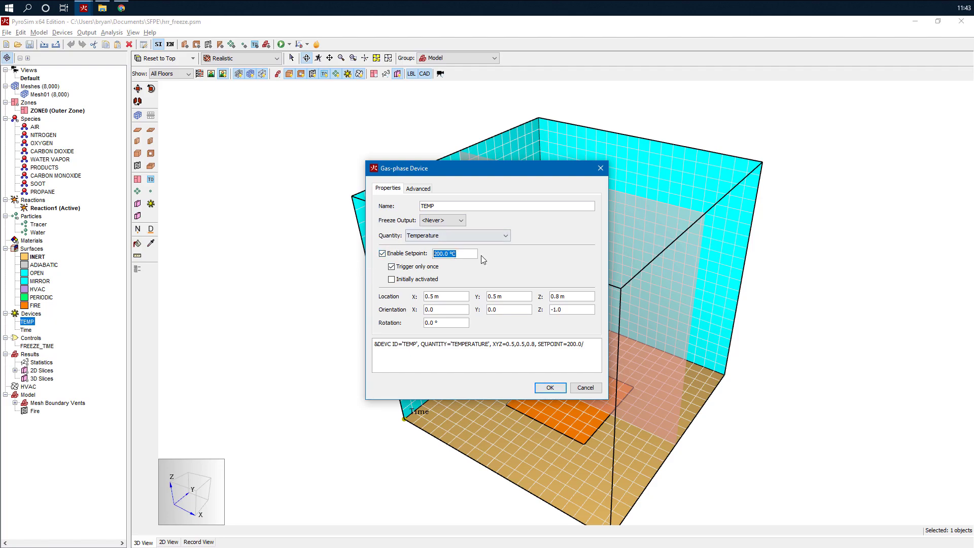
{"action": "key", "text": "Return"}
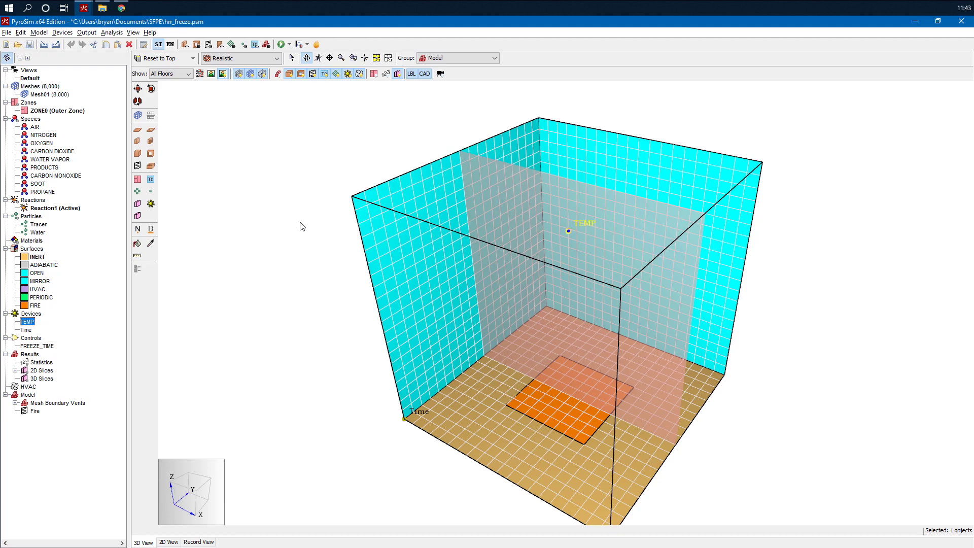
Check the Time device's quantity and Freeze Output control, and accept its properties.
{"action": "double_click", "coordinate": [26, 330]}
{"action": "left_click_drag", "start_coordinate": [483, 173], "coordinate": [378, 174]}
{"action": "left_click", "coordinate": [384, 215]}
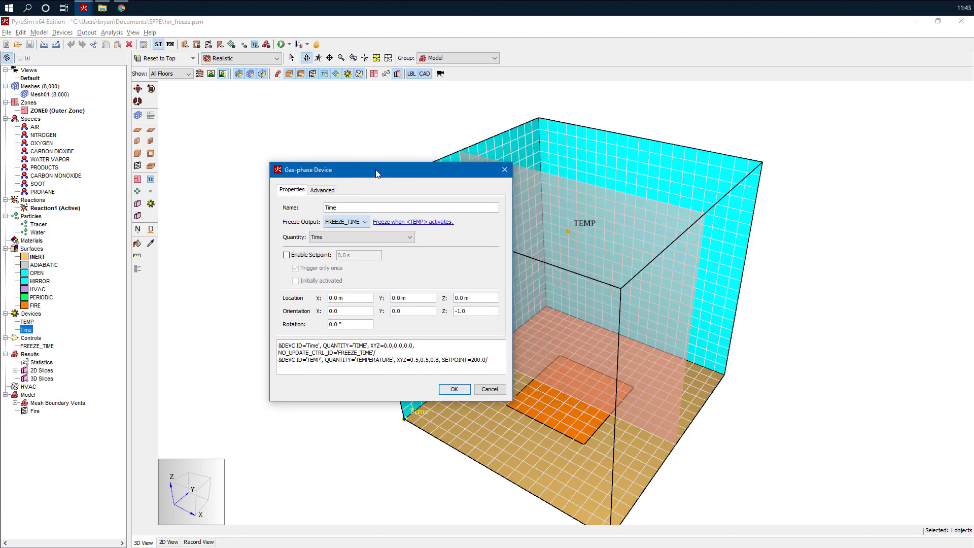
{"action": "left_click", "coordinate": [454, 389]}
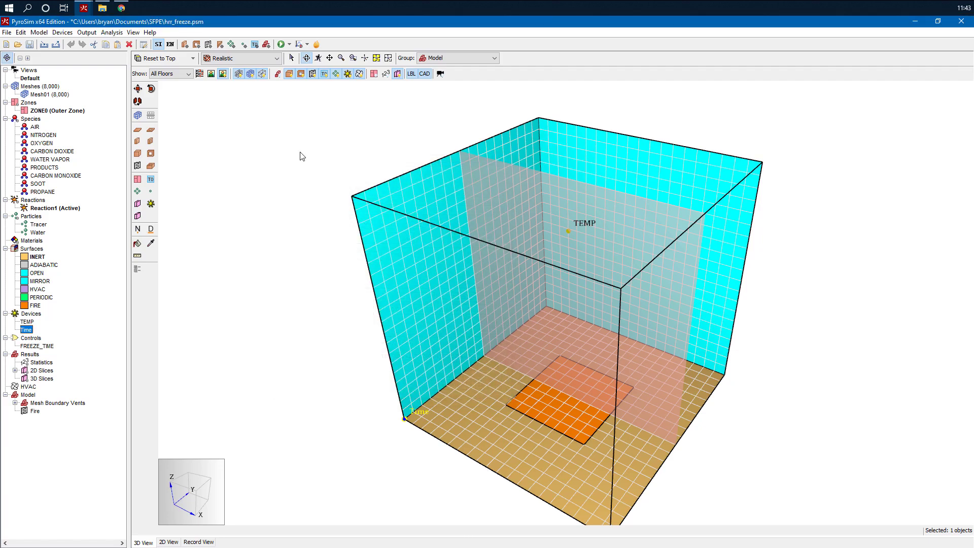
{"action": "left_click", "coordinate": [61, 33]}
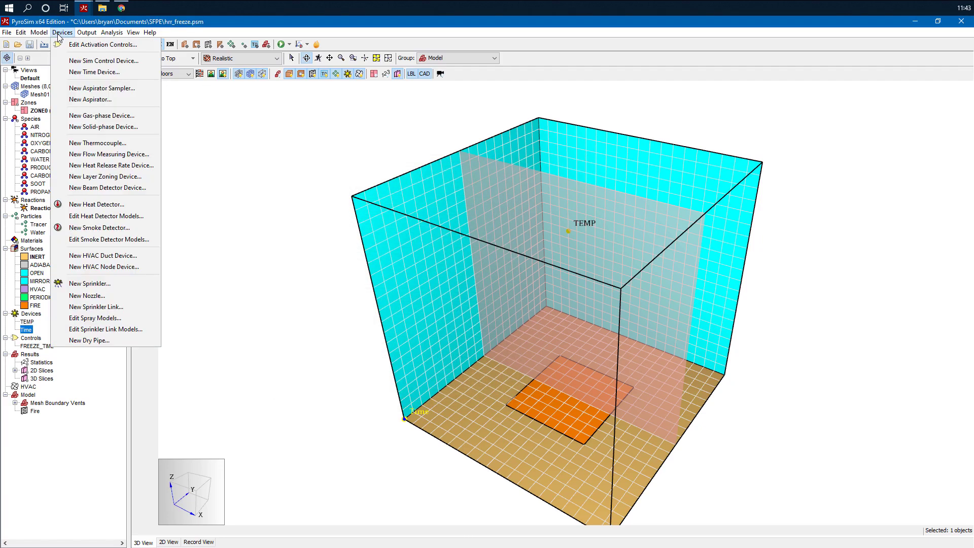
{"action": "left_click", "coordinate": [77, 72]}
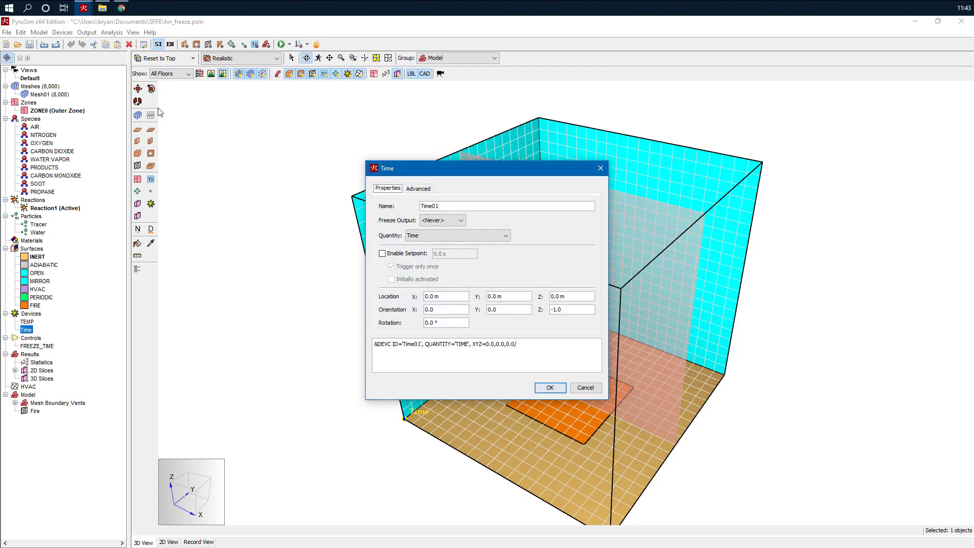
{"action": "left_click_drag", "start_coordinate": [419, 178], "coordinate": [352, 133]}
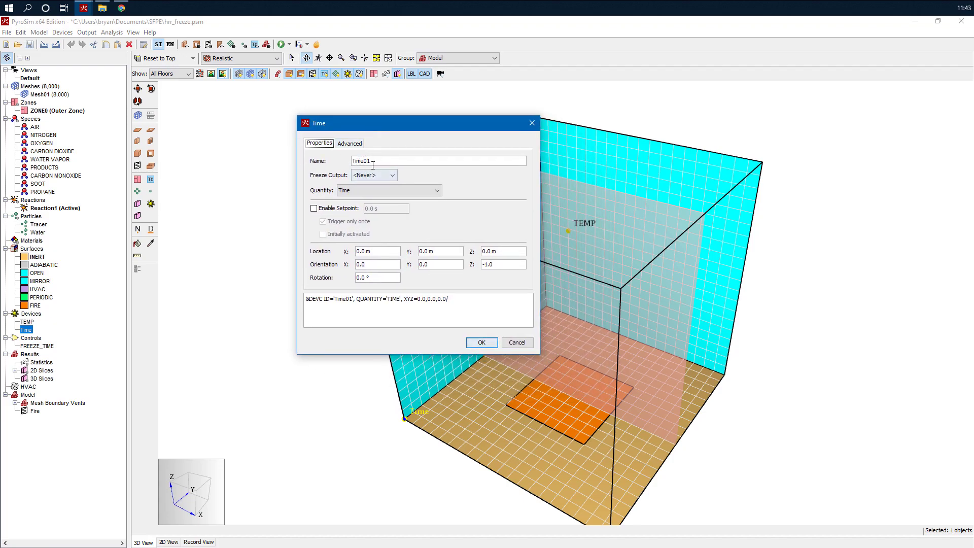
{"action": "left_click", "coordinate": [374, 163]}
{"action": "left_click", "coordinate": [510, 341]}
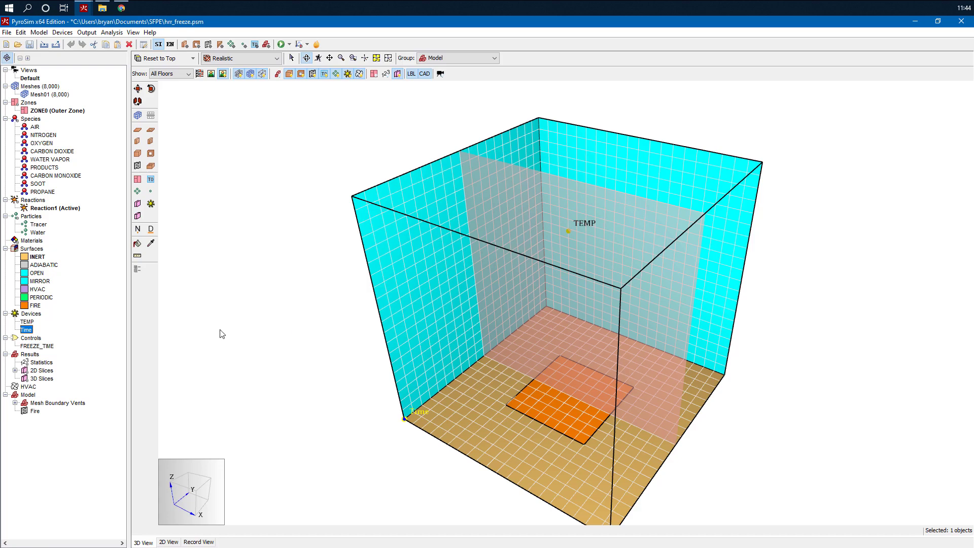
Inspect the Time device's Freeze Output choices and the option for creating a new control, discarding any changes.
{"action": "double_click", "coordinate": [26, 331]}
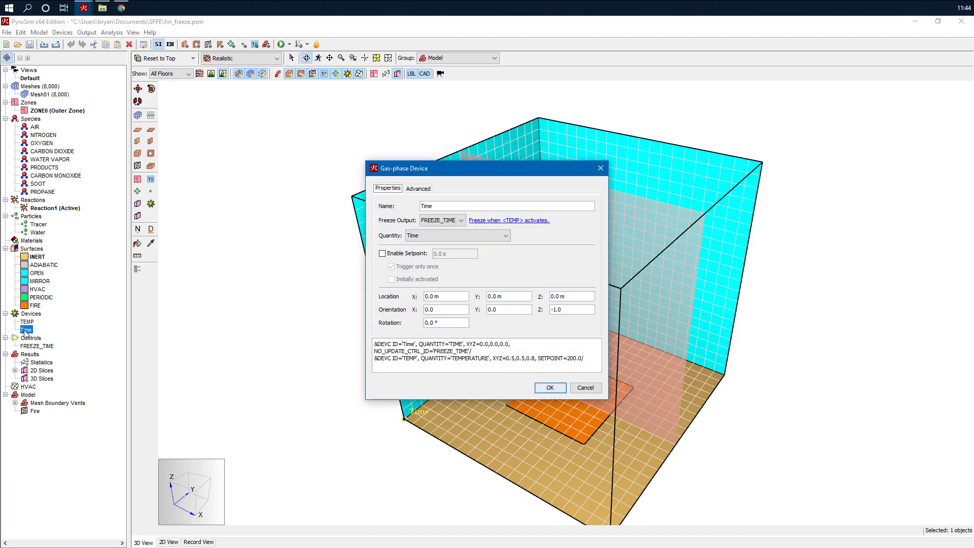
{"action": "left_click_drag", "start_coordinate": [454, 173], "coordinate": [382, 121]}
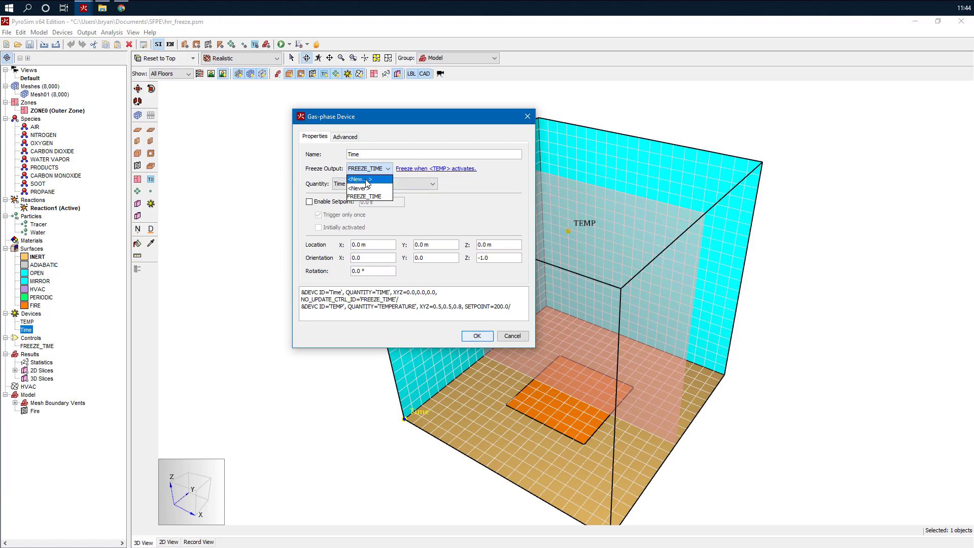
{"action": "left_click", "coordinate": [367, 179]}
{"action": "left_click", "coordinate": [505, 300]}
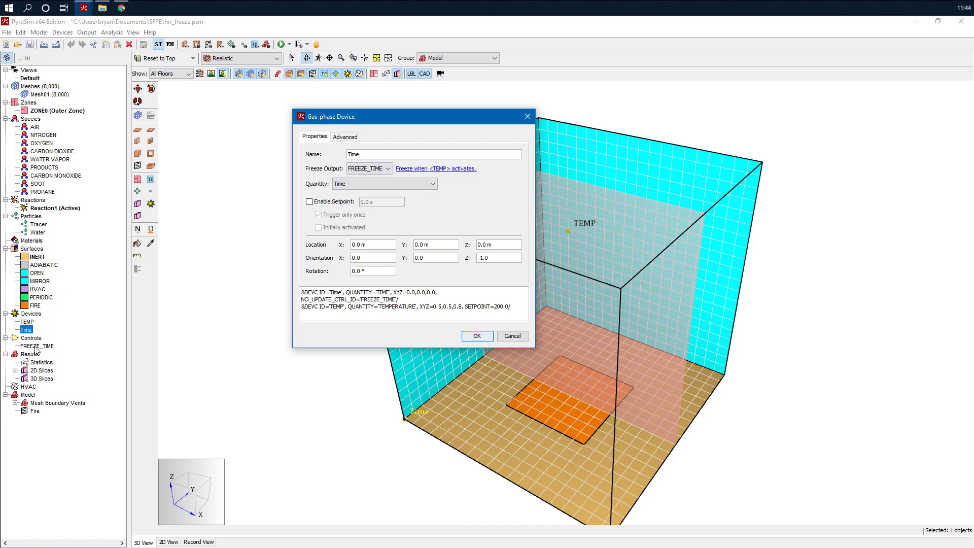
{"action": "left_click", "coordinate": [503, 336]}
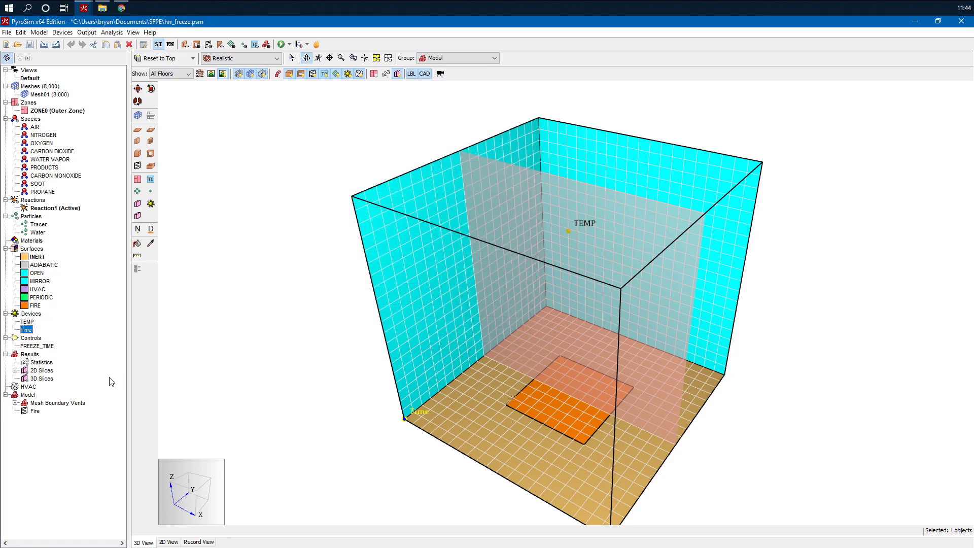
Review the FREEZE_TIME activation control, and open the same control for editing from the Time device's properties.
{"action": "double_click", "coordinate": [36, 346]}
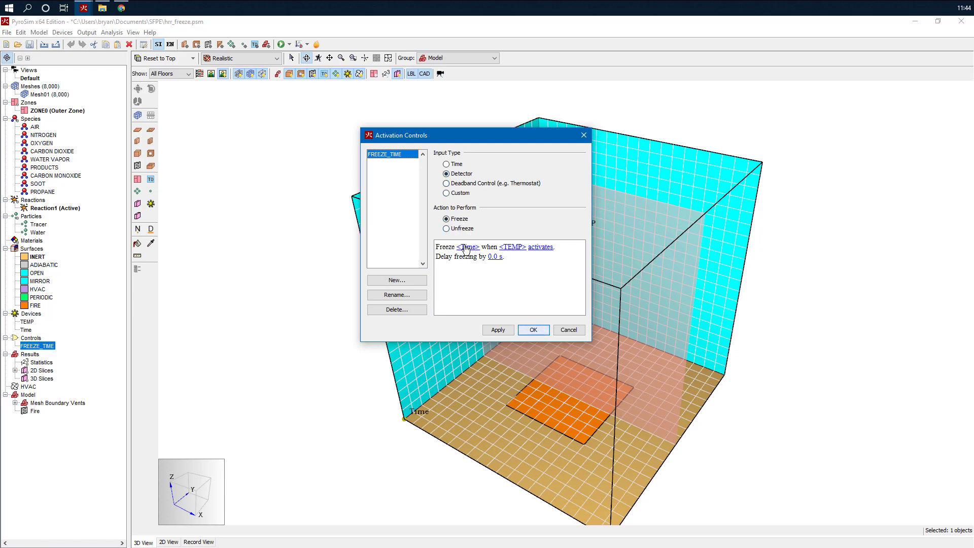
{"action": "left_click", "coordinate": [534, 330]}
{"action": "double_click", "coordinate": [27, 330]}
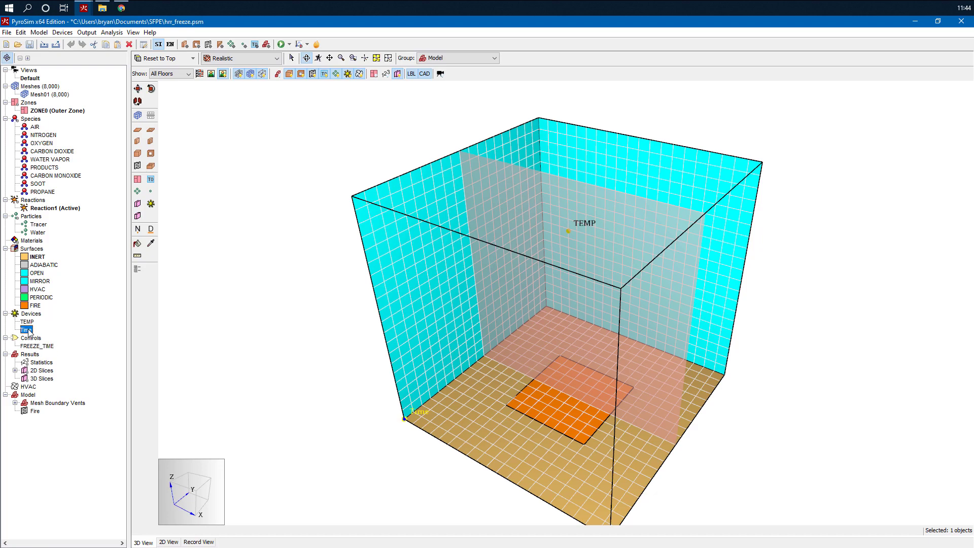
{"action": "left_click", "coordinate": [460, 221]}
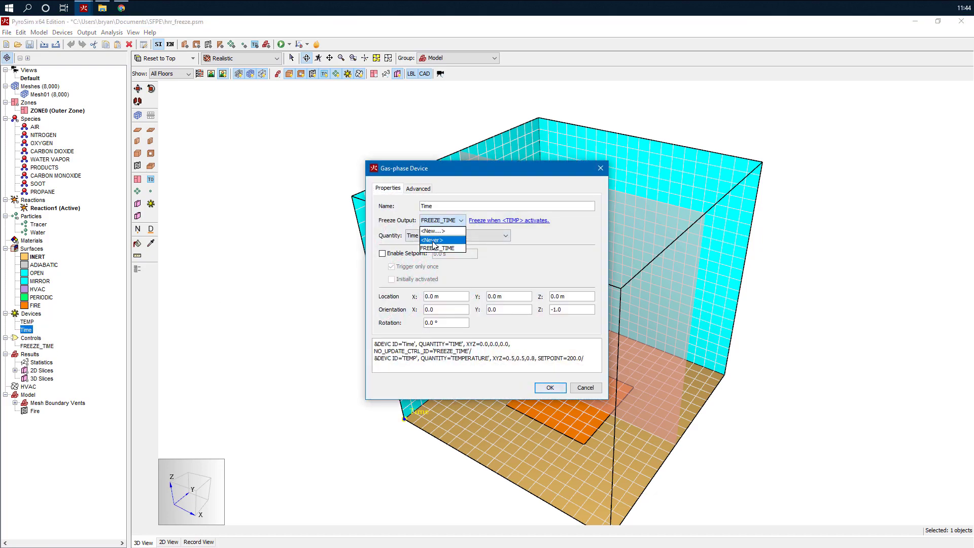
{"action": "left_click", "coordinate": [485, 221]}
{"action": "left_click", "coordinate": [486, 220]}
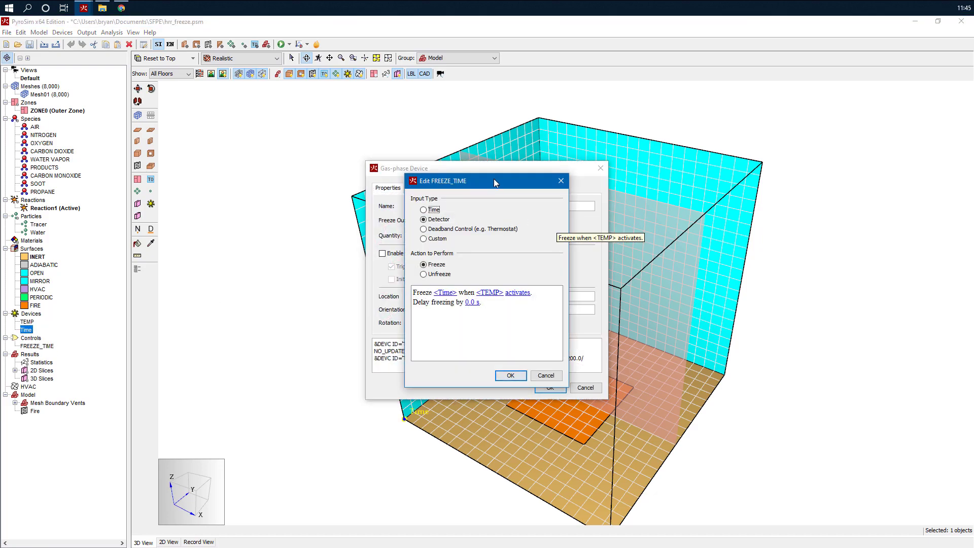
Inspect FREEZE_TIME's triggering device and the Time device's FDS records, accepting the control and the device properties.
{"action": "left_click_drag", "start_coordinate": [479, 186], "coordinate": [653, 126]}
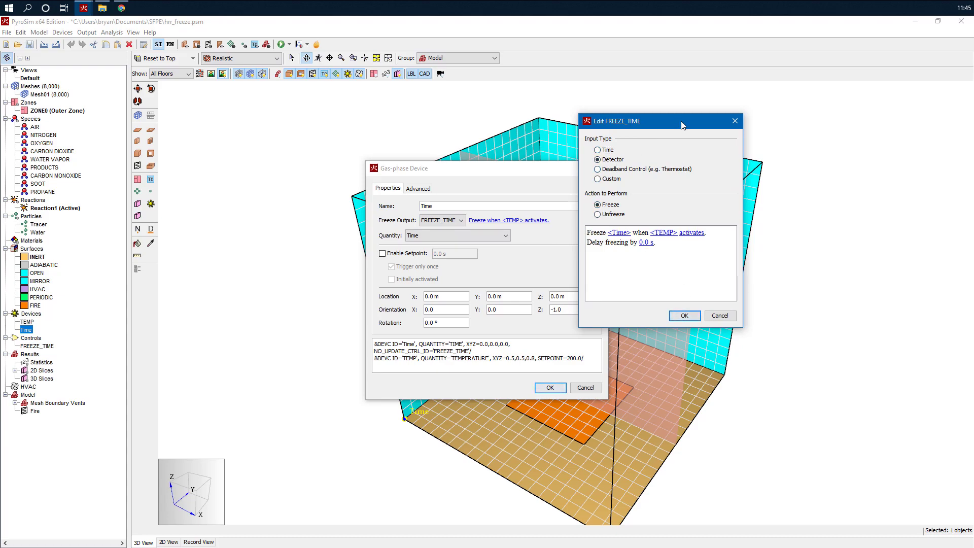
{"action": "left_click_drag", "start_coordinate": [683, 125], "coordinate": [726, 128]}
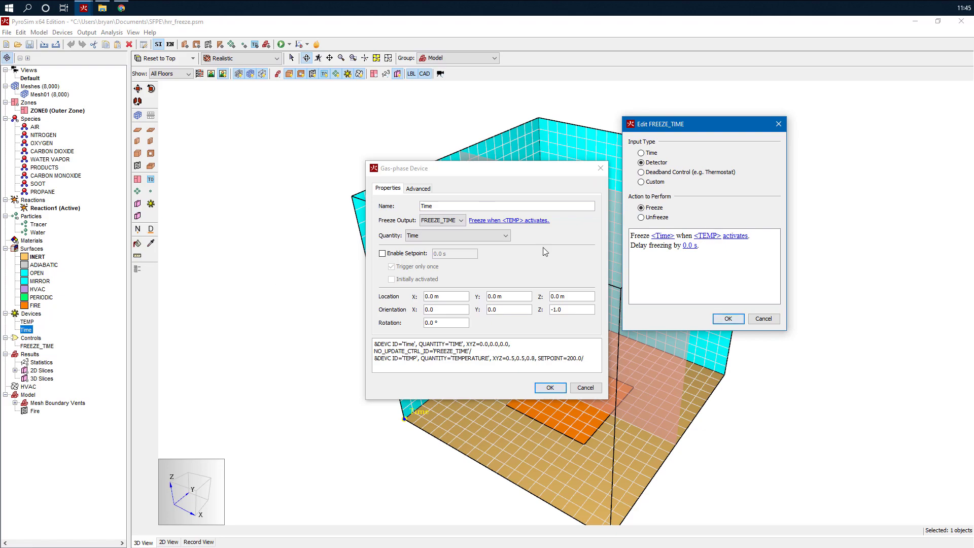
{"action": "left_click", "coordinate": [712, 236]}
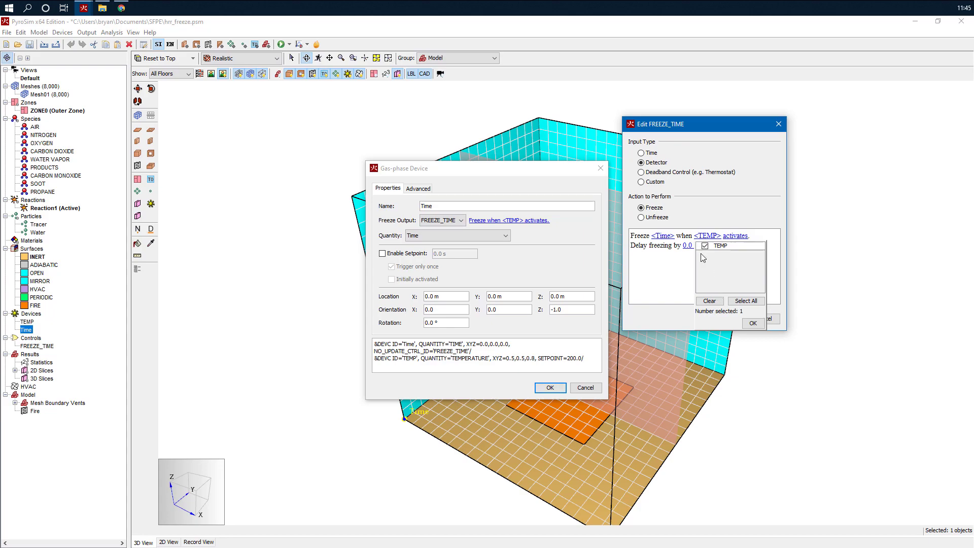
{"action": "left_click", "coordinate": [753, 323]}
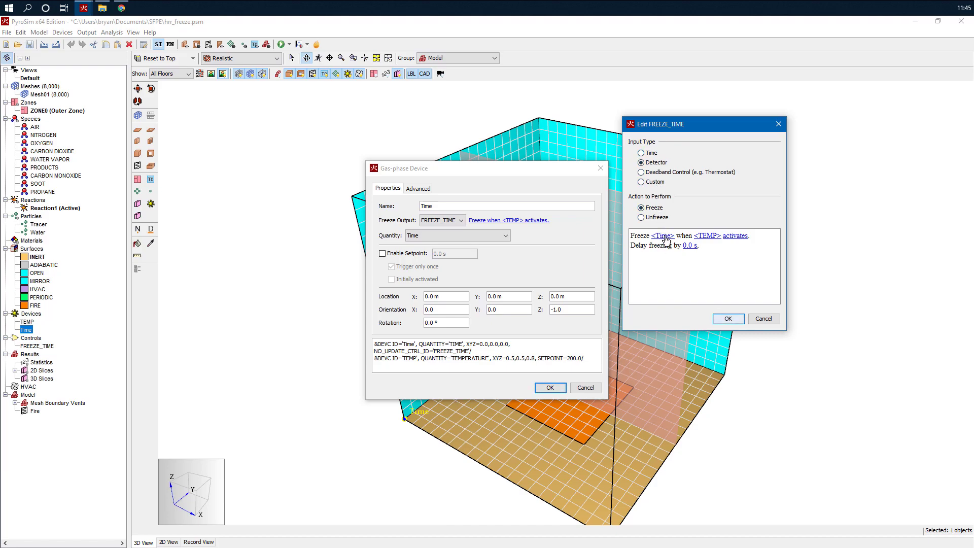
{"action": "left_click", "coordinate": [727, 318]}
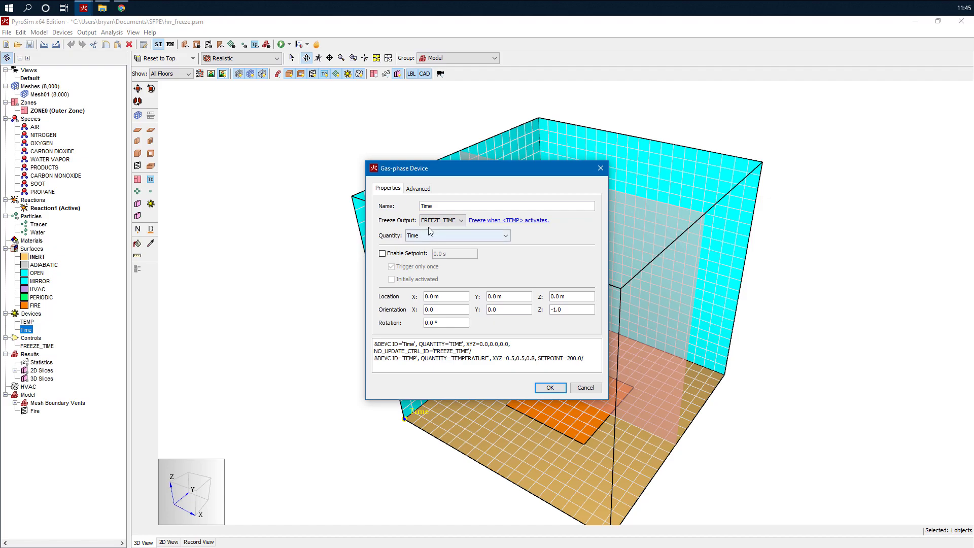
{"action": "left_click_drag", "start_coordinate": [440, 168], "coordinate": [350, 92]}
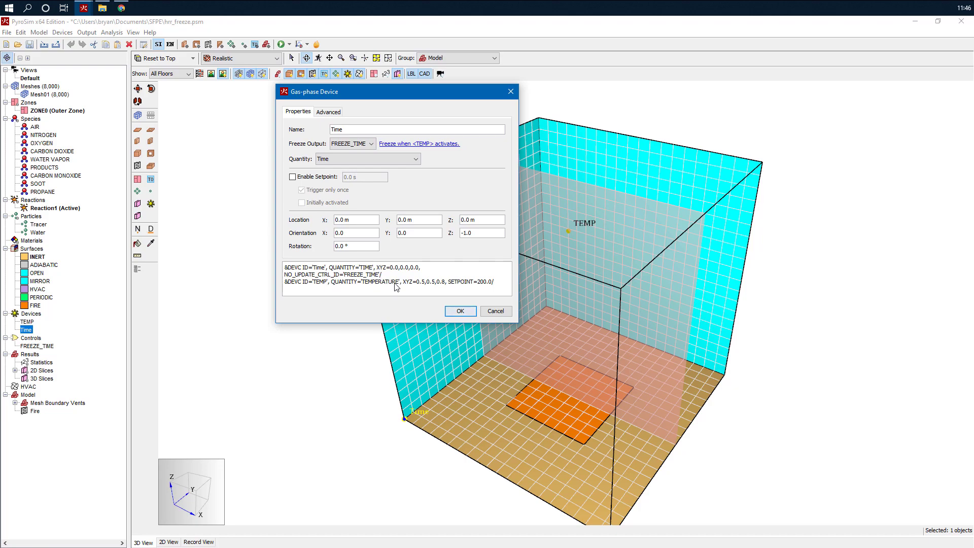
{"action": "left_click", "coordinate": [464, 311]}
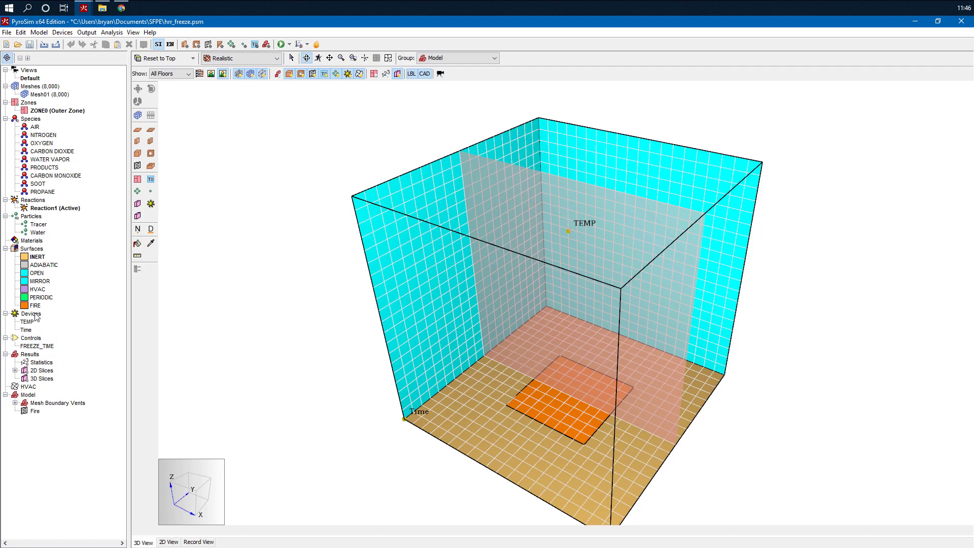
Check the FIRE surface's heat release rate per area and choose Custom as its ramp-up time.
{"action": "double_click", "coordinate": [35, 306]}
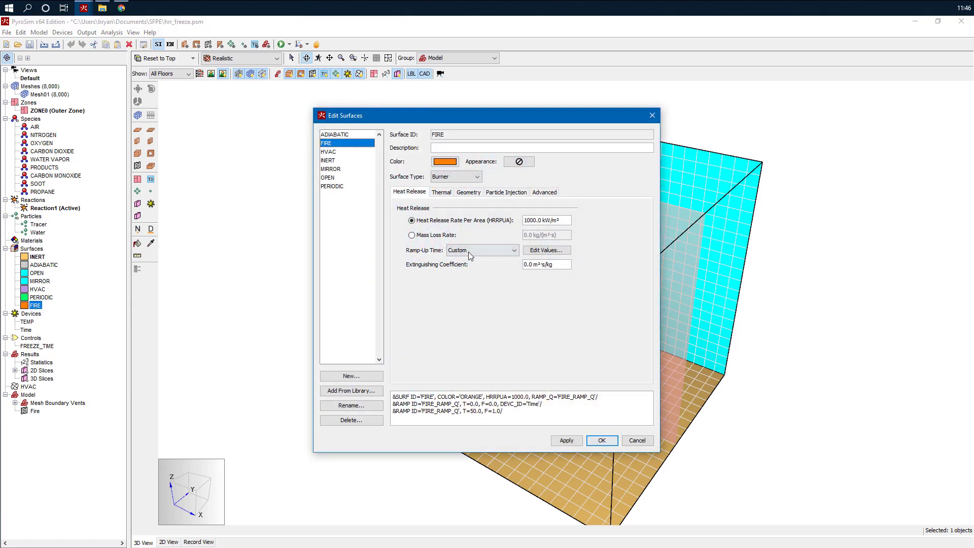
{"action": "double_click", "coordinate": [533, 221]}
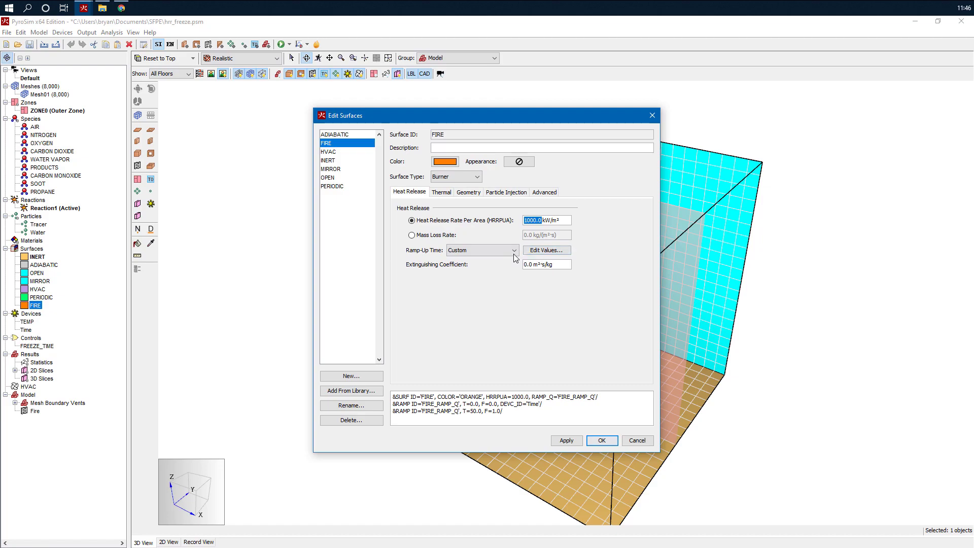
{"action": "left_click", "coordinate": [481, 250]}
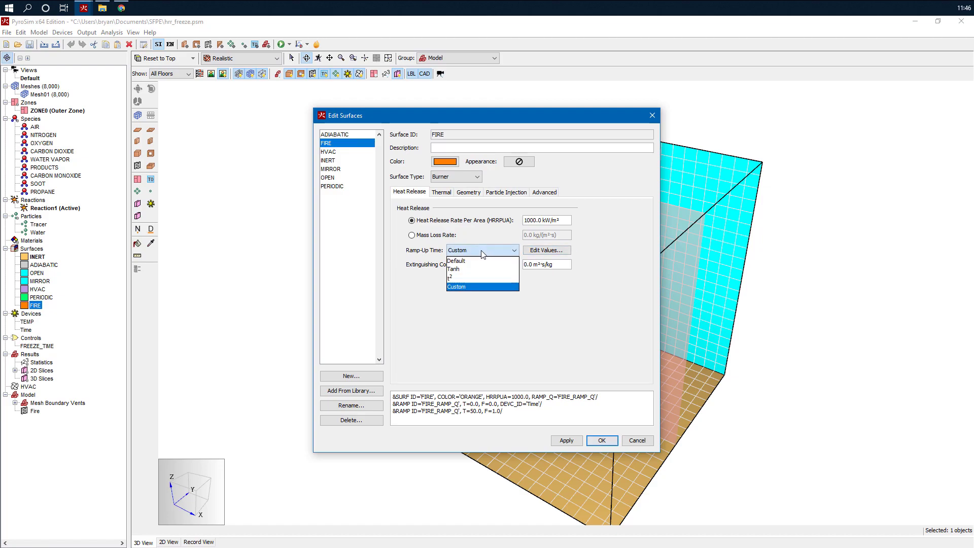
{"action": "left_click", "coordinate": [472, 287]}
Set the function input of the FIRE surface's custom ramp to Device: Time and accept the ramp values.
{"action": "left_click", "coordinate": [546, 250]}
{"action": "left_click", "coordinate": [461, 217]}
{"action": "left_click", "coordinate": [435, 224]}
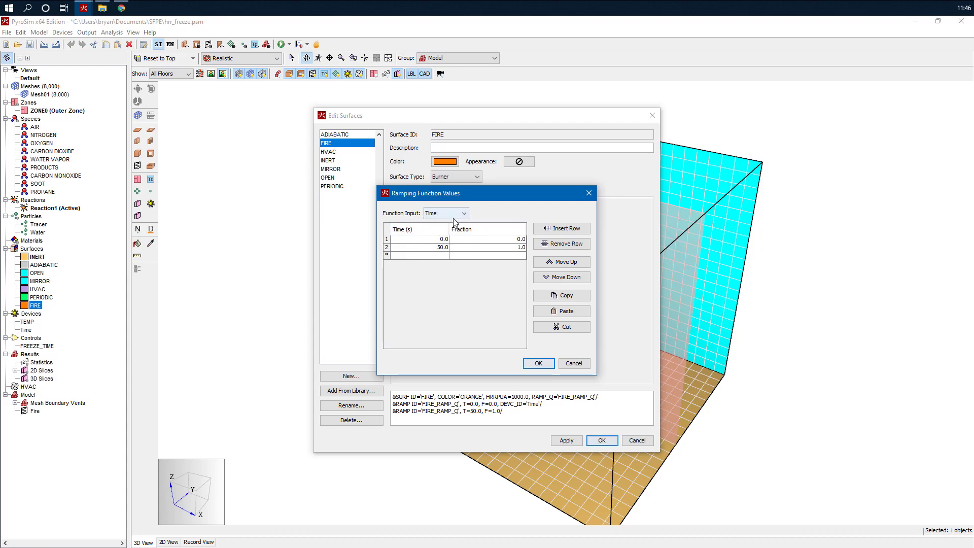
{"action": "left_click", "coordinate": [434, 217]}
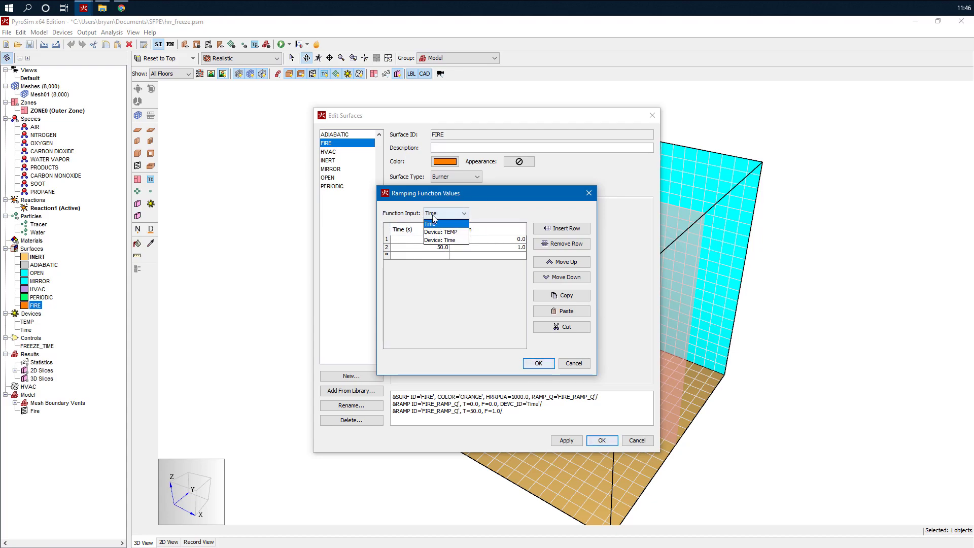
{"action": "left_click", "coordinate": [447, 241]}
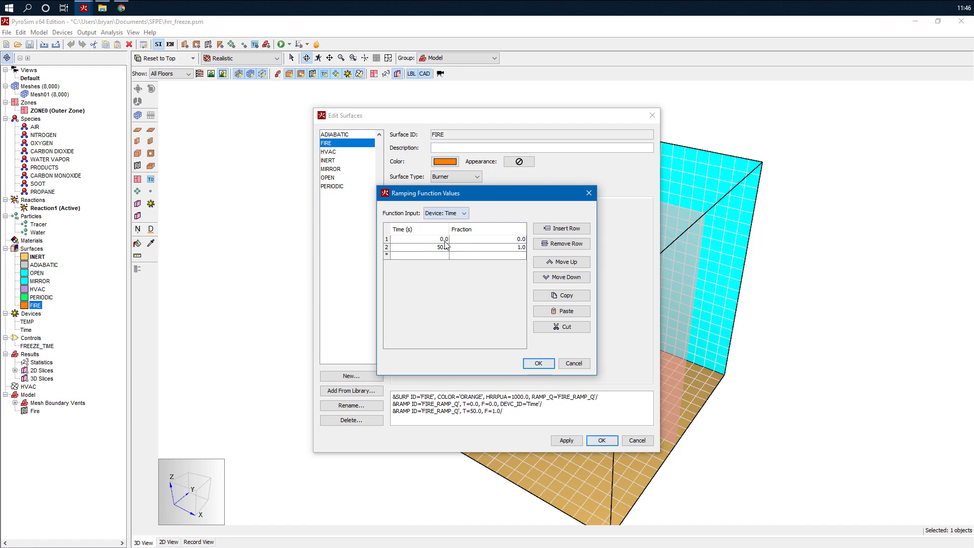
{"action": "left_click", "coordinate": [453, 217]}
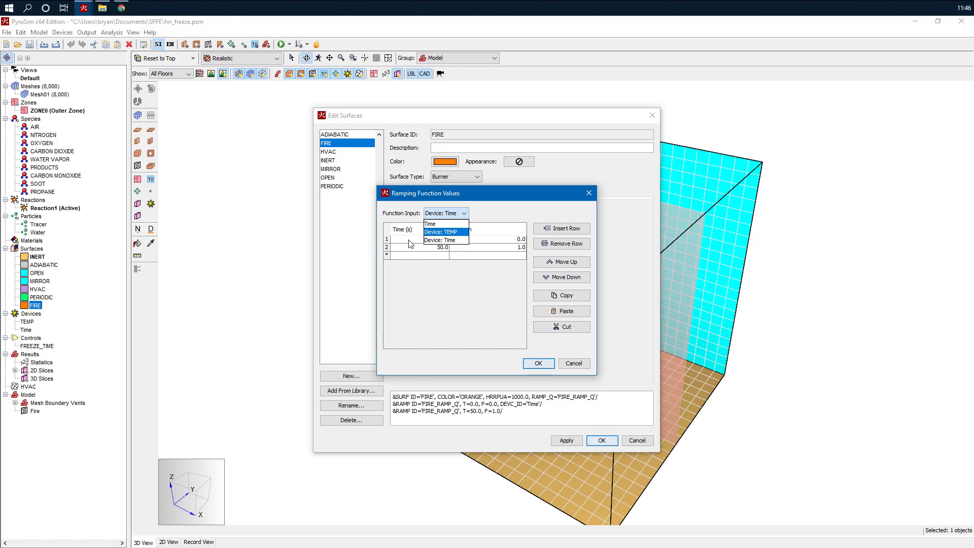
{"action": "left_click", "coordinate": [440, 240]}
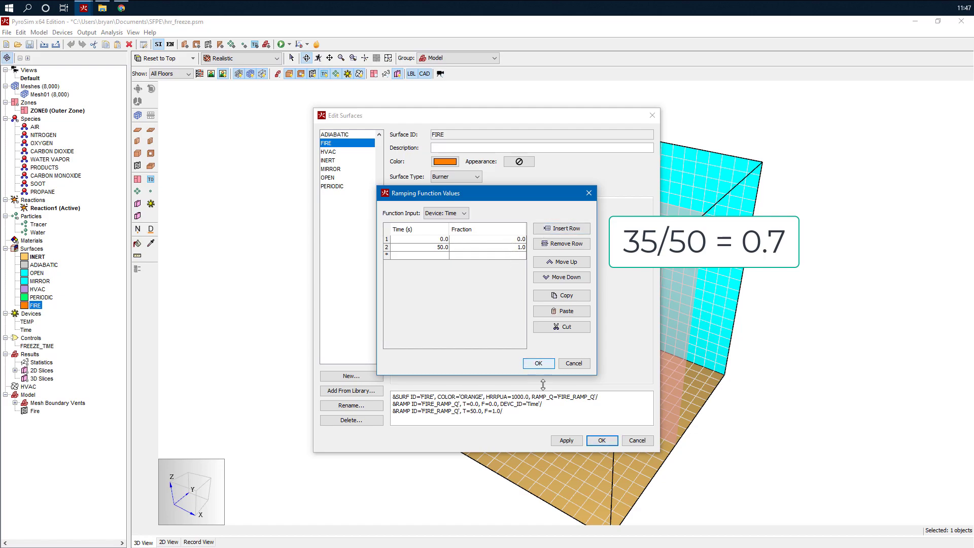
{"action": "left_click", "coordinate": [539, 364]}
Recheck the FIRE surface's heat release rate, ramp values and Device: Time function input, and accept the surface settings.
{"action": "left_click", "coordinate": [529, 220]}
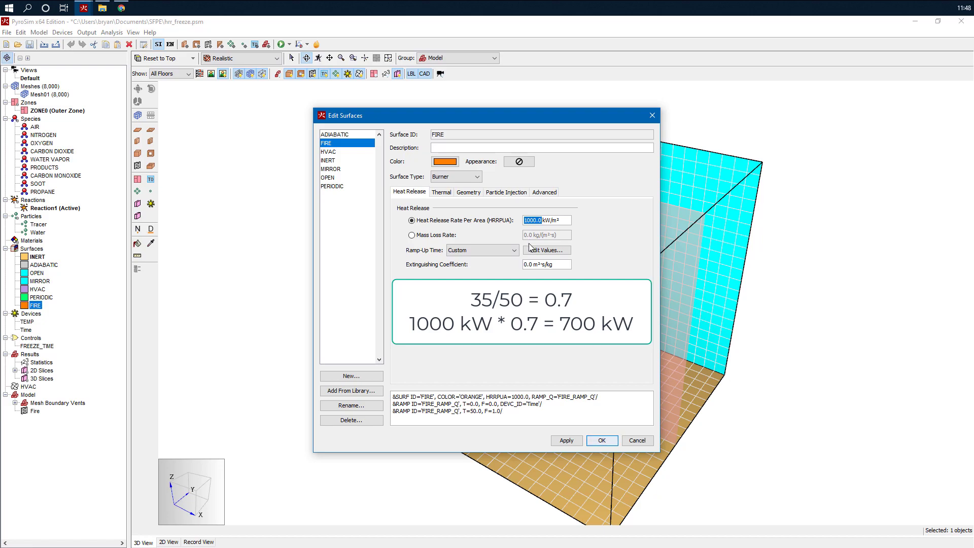
{"action": "left_click", "coordinate": [547, 251]}
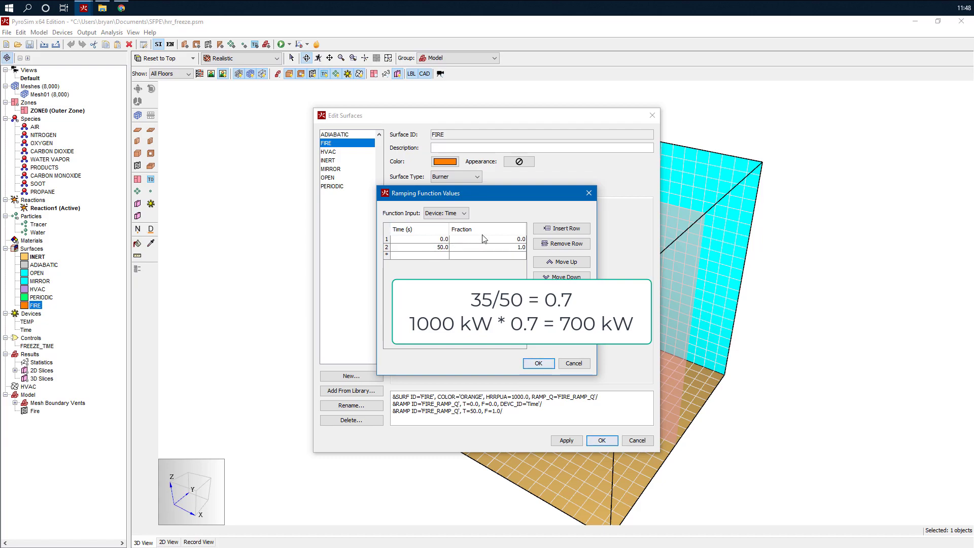
{"action": "key", "text": "Return"}
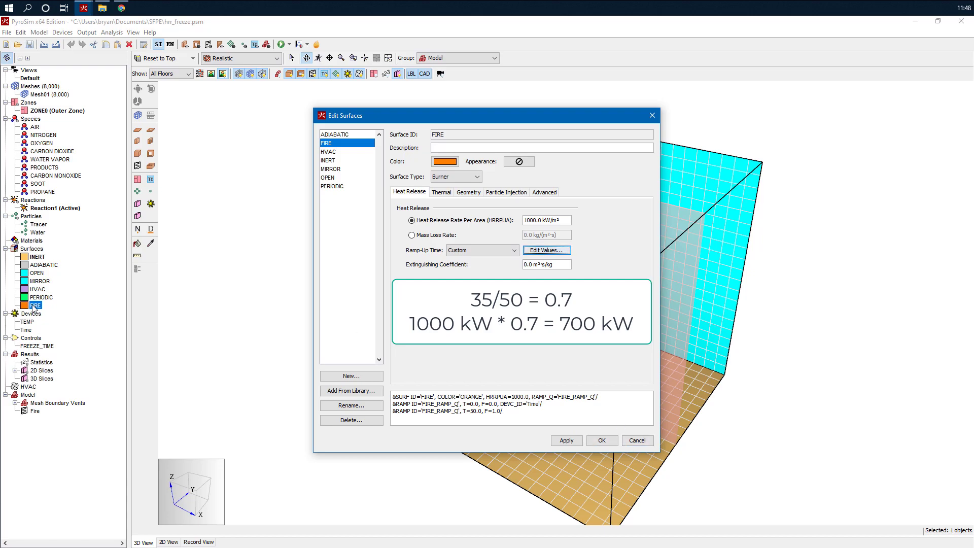
{"action": "left_click", "coordinate": [524, 251]}
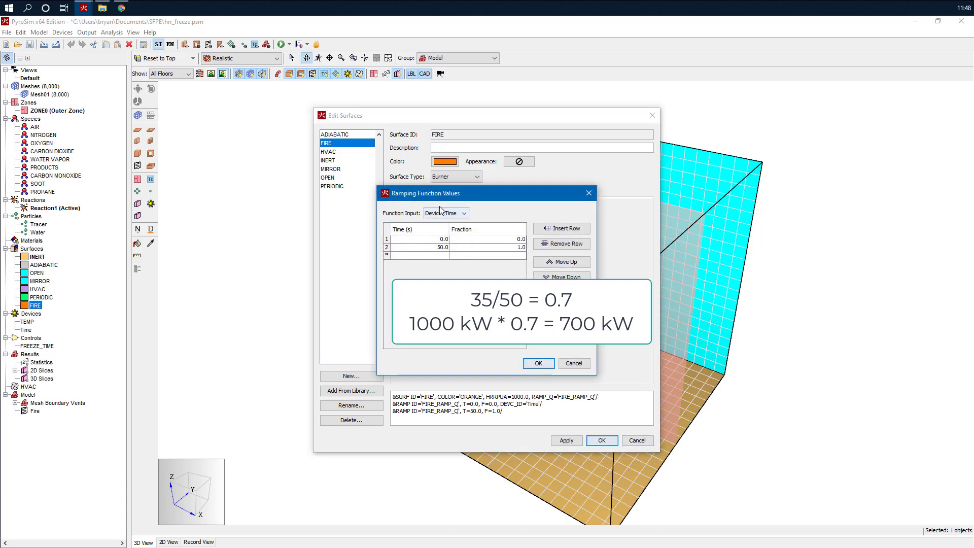
{"action": "left_click", "coordinate": [443, 213]}
{"action": "left_click", "coordinate": [446, 240]}
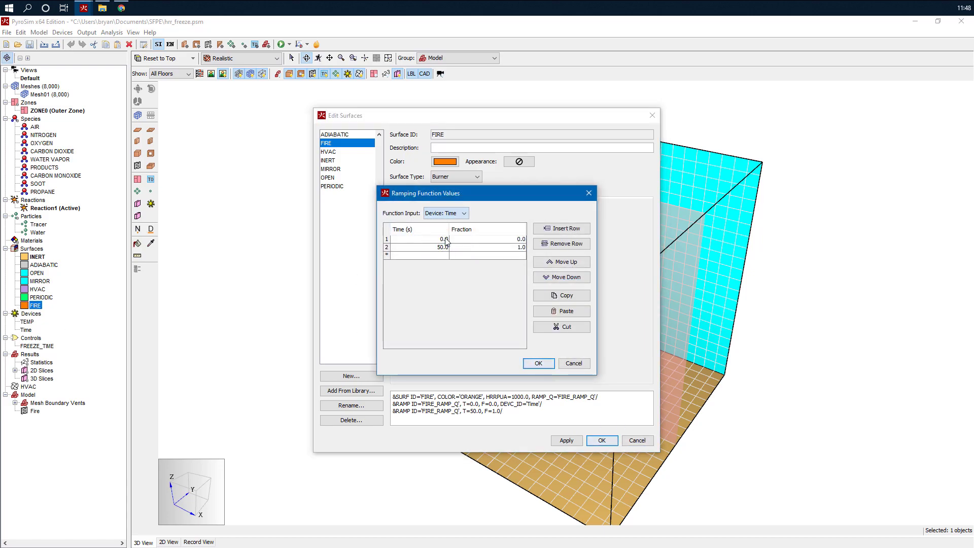
{"action": "left_click", "coordinate": [443, 213]}
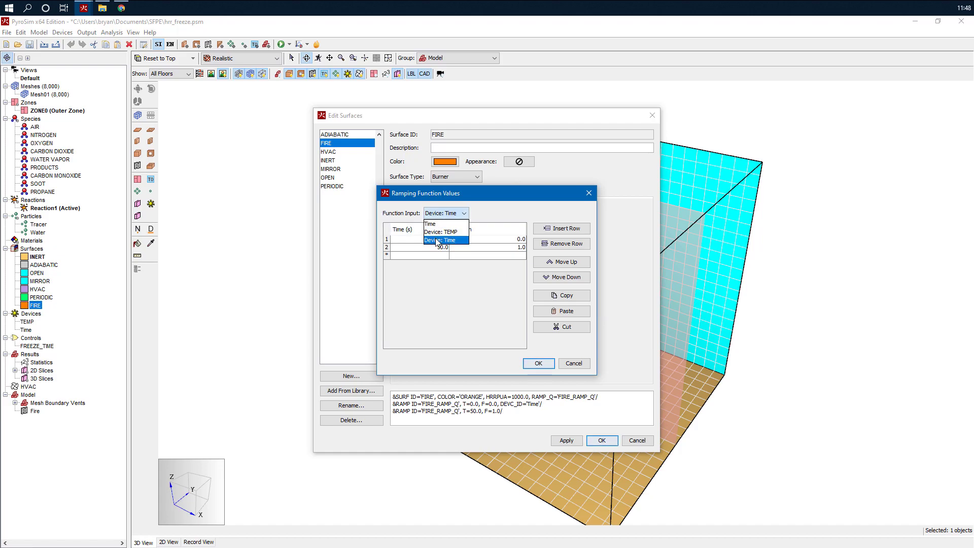
{"action": "left_click", "coordinate": [531, 363]}
{"action": "left_click", "coordinate": [531, 362]}
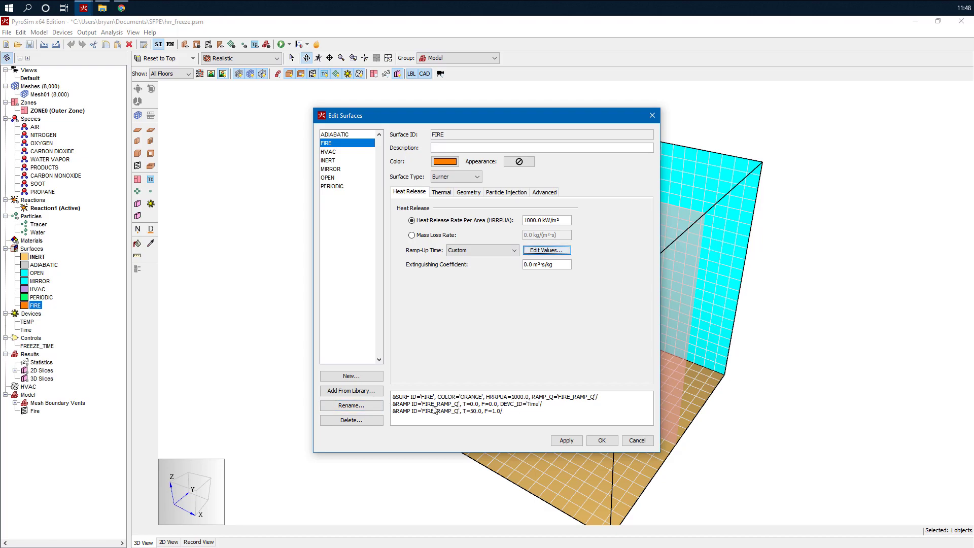
{"action": "left_click", "coordinate": [603, 441]}
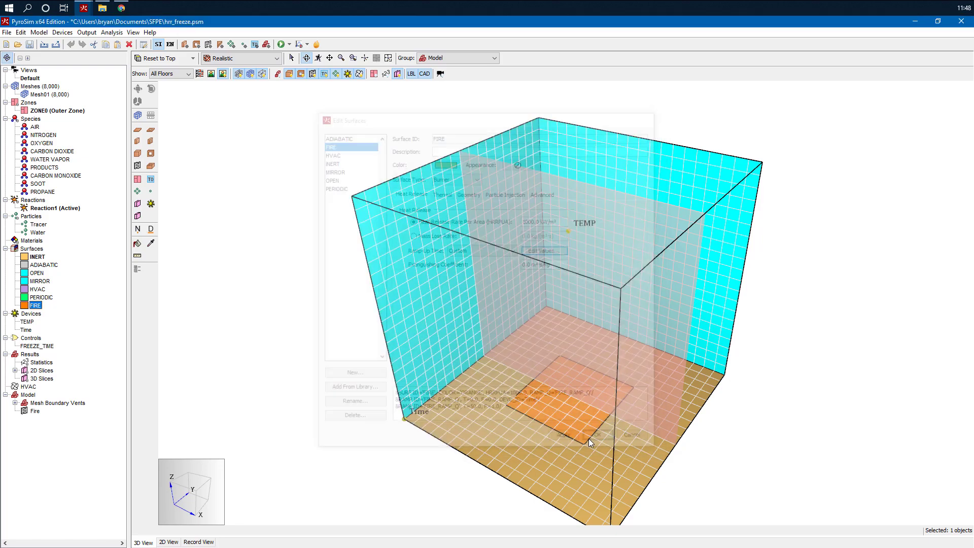
Review the properties of the Time device and the TEMP device, closing both without changes.
{"action": "double_click", "coordinate": [25, 331]}
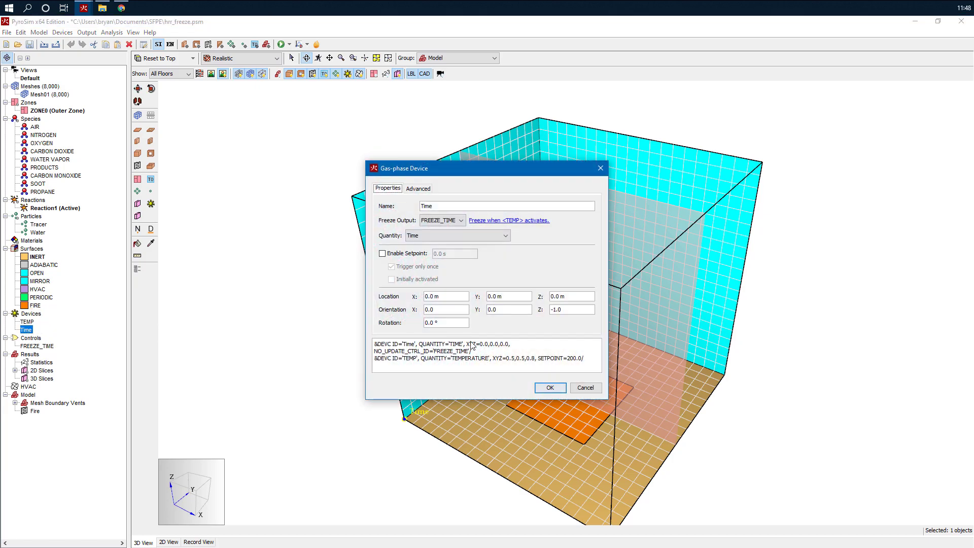
{"action": "left_click", "coordinate": [586, 390]}
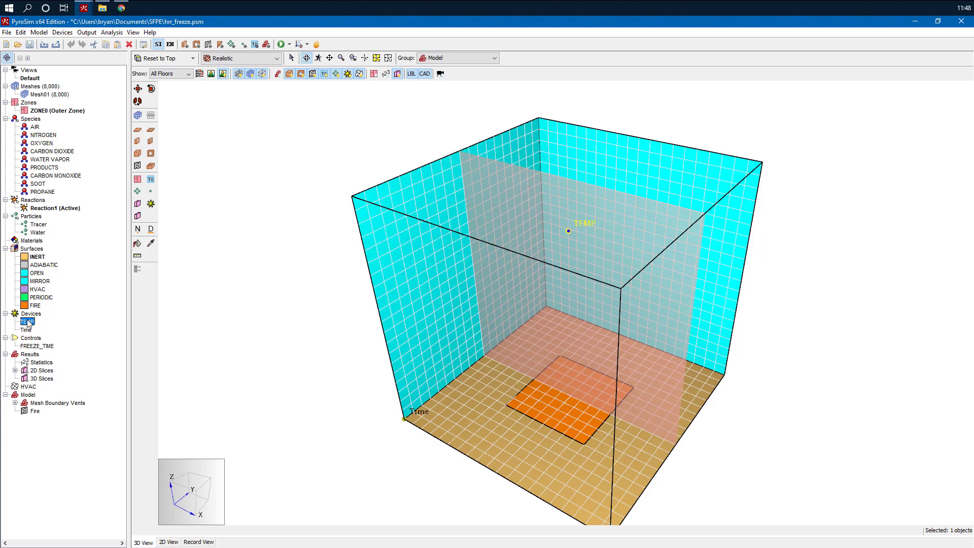
{"action": "double_click", "coordinate": [27, 322]}
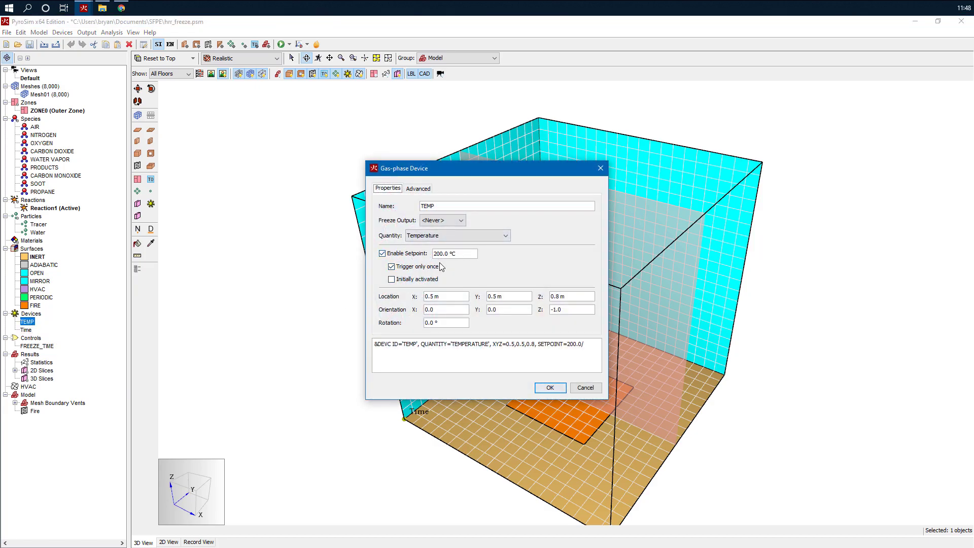
{"action": "left_click", "coordinate": [586, 388]}
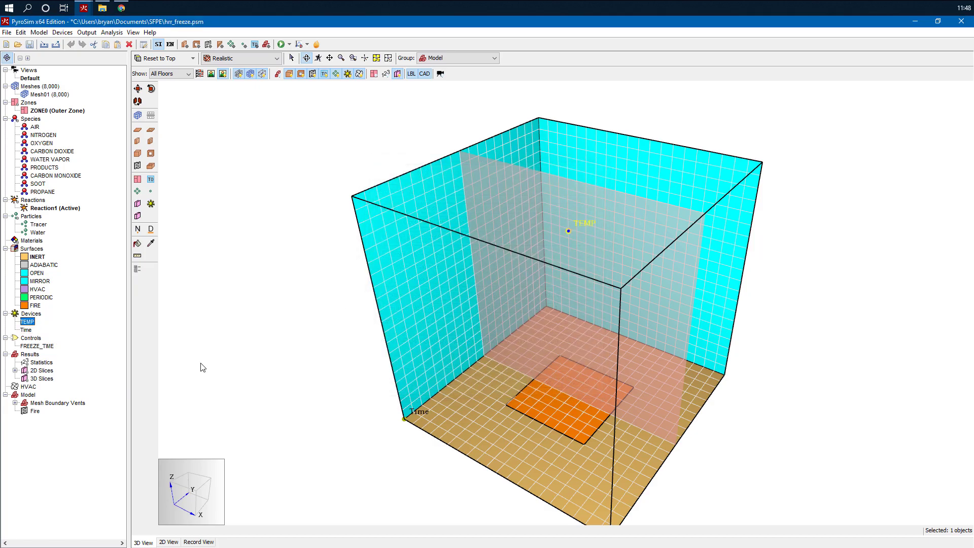
Review the Time device's Freeze Output and the FREEZE_TIME trigger condition, accepting the control and the device properties.
{"action": "double_click", "coordinate": [26, 330]}
{"action": "left_click_drag", "start_coordinate": [445, 162], "coordinate": [406, 141]}
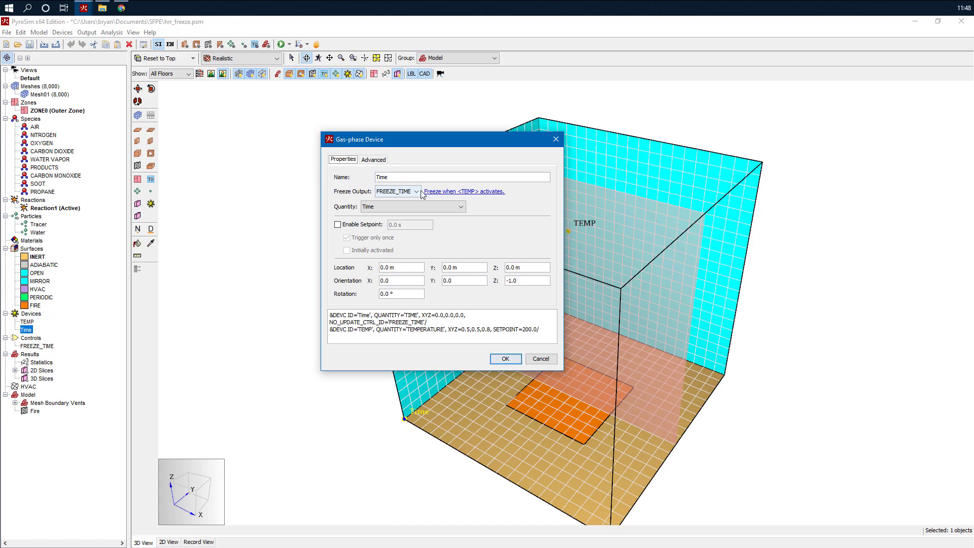
{"action": "left_click", "coordinate": [464, 192]}
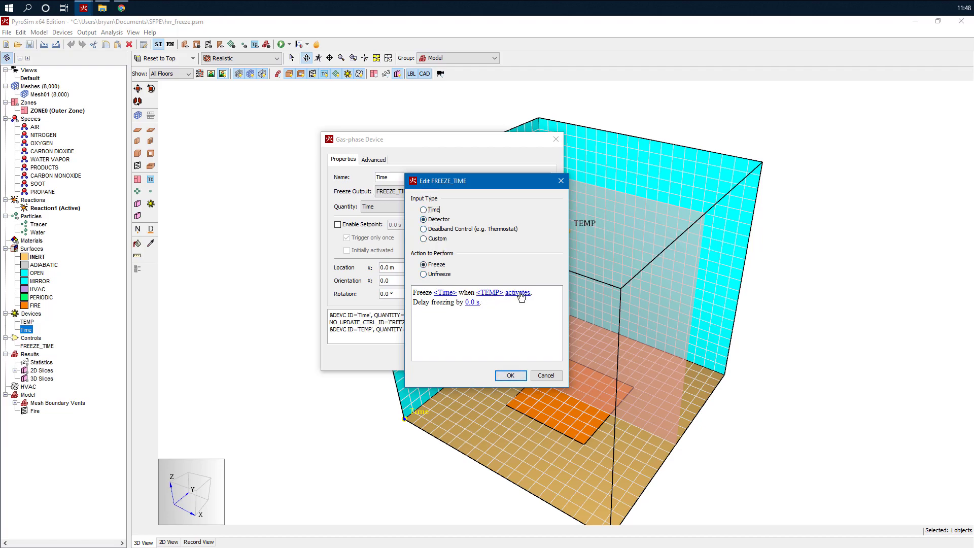
{"action": "left_click", "coordinate": [510, 375]}
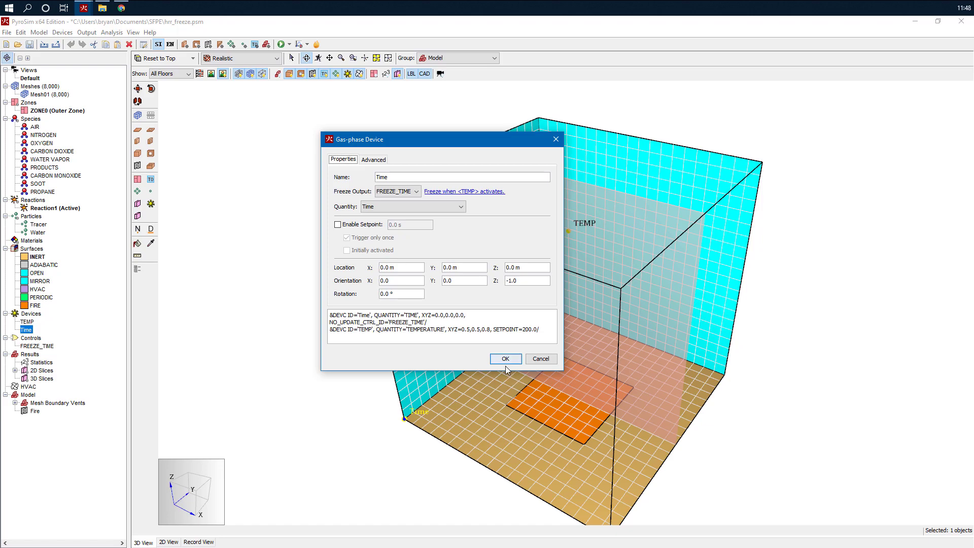
{"action": "left_click", "coordinate": [504, 357]}
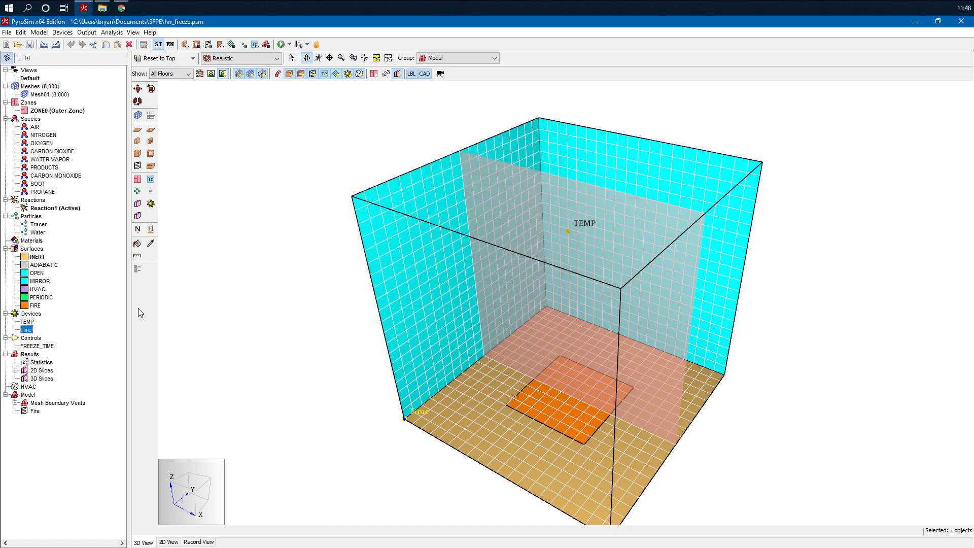
Review the FIRE surface's custom ramp values and their Device: Time function input, accepting both dialogs without changes.
{"action": "double_click", "coordinate": [35, 305]}
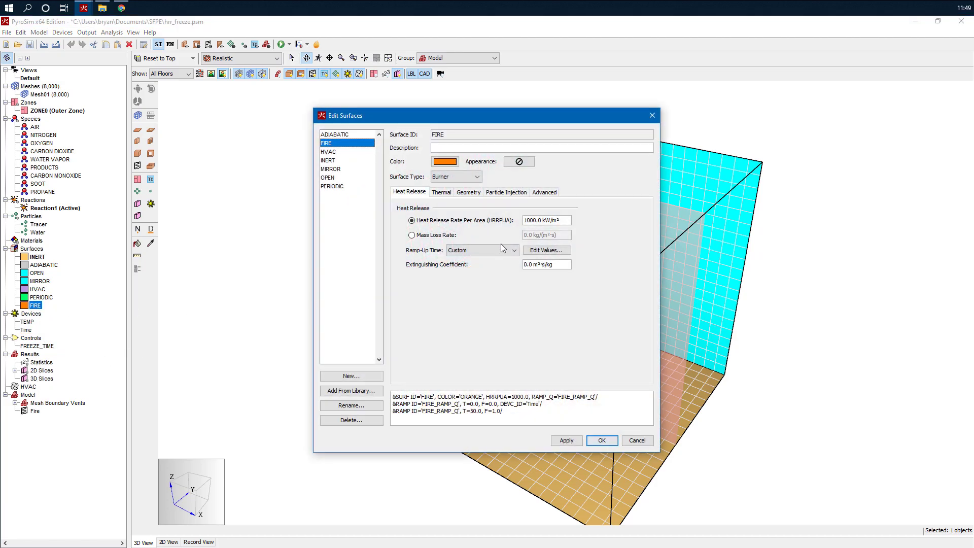
{"action": "left_click", "coordinate": [542, 251]}
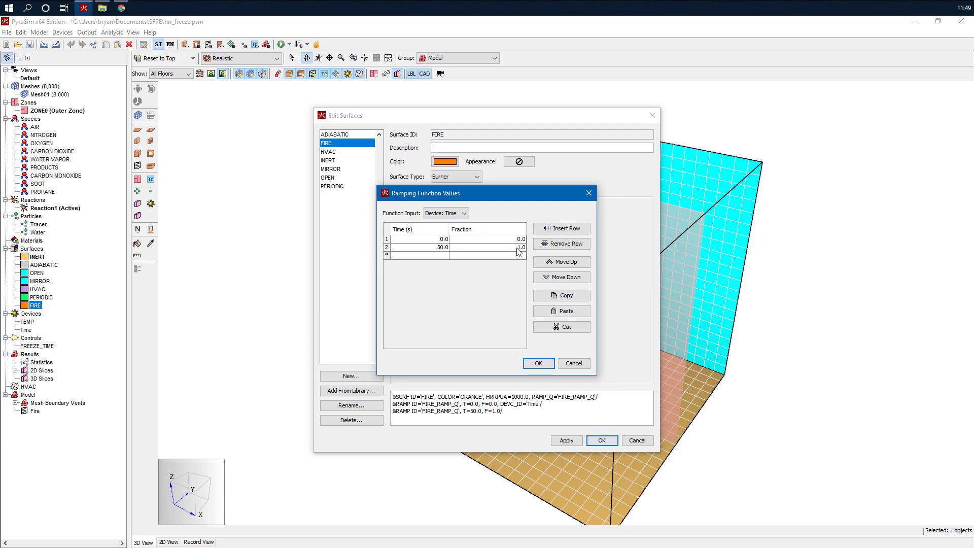
{"action": "left_click", "coordinate": [538, 364]}
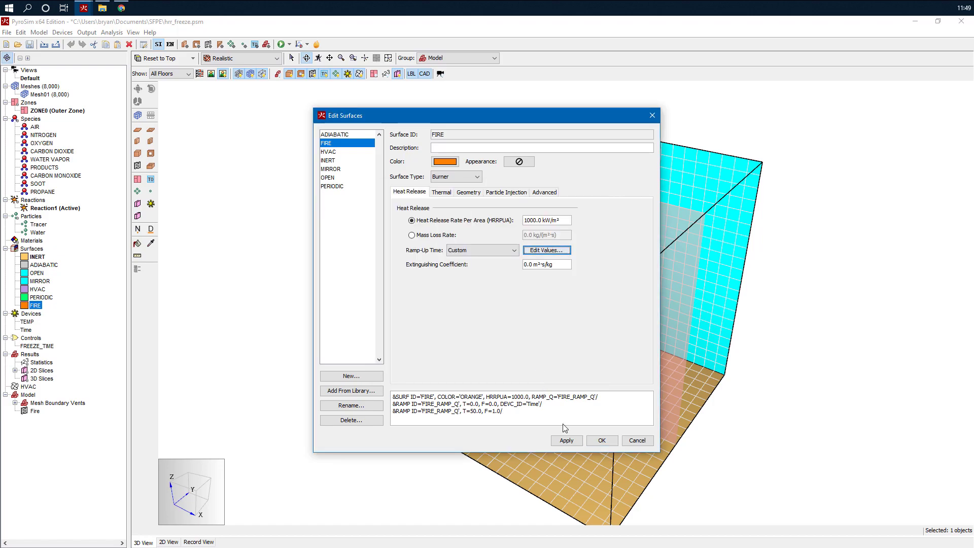
{"action": "left_click", "coordinate": [598, 441]}
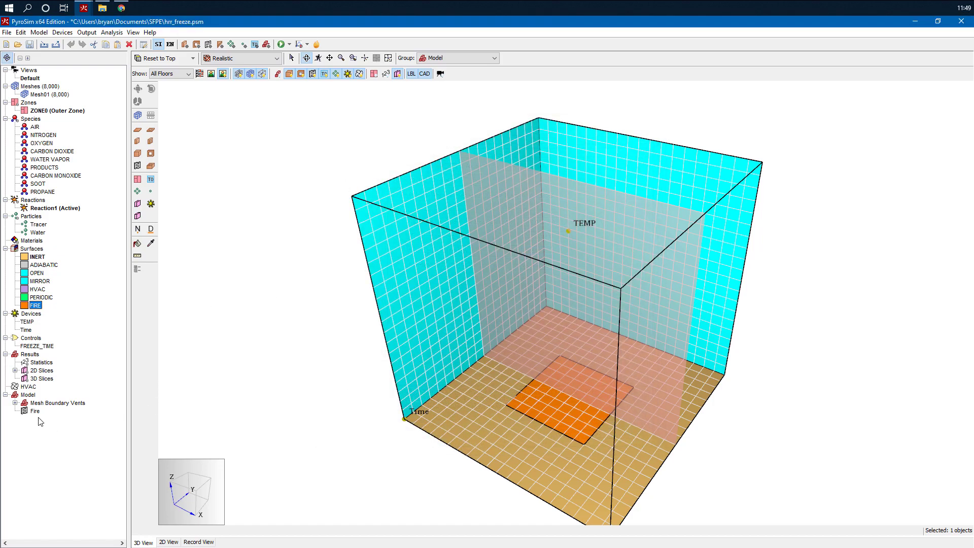
Plot the thermal results and examine how the HRR curve develops over time, closing the plot when done.
{"action": "left_click", "coordinate": [301, 45]}
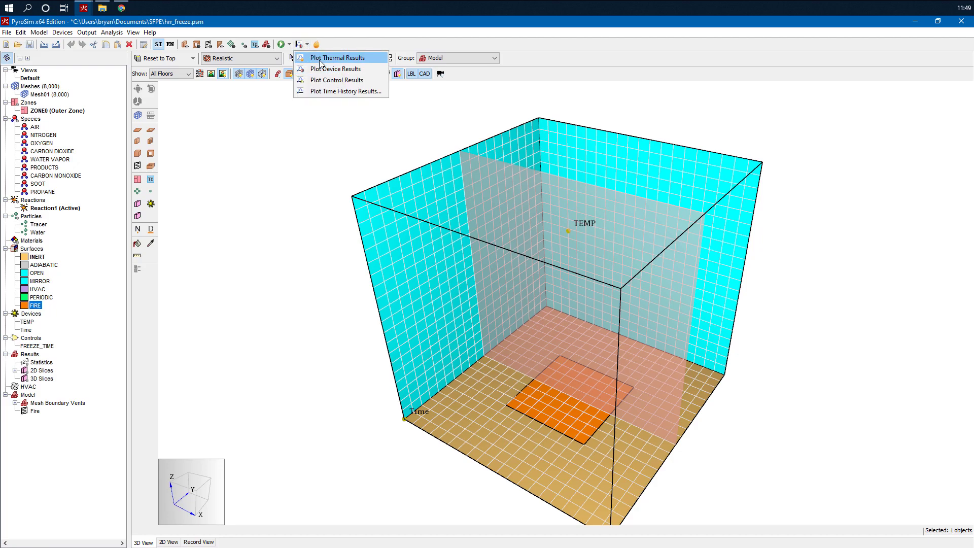
{"action": "left_click", "coordinate": [317, 58]}
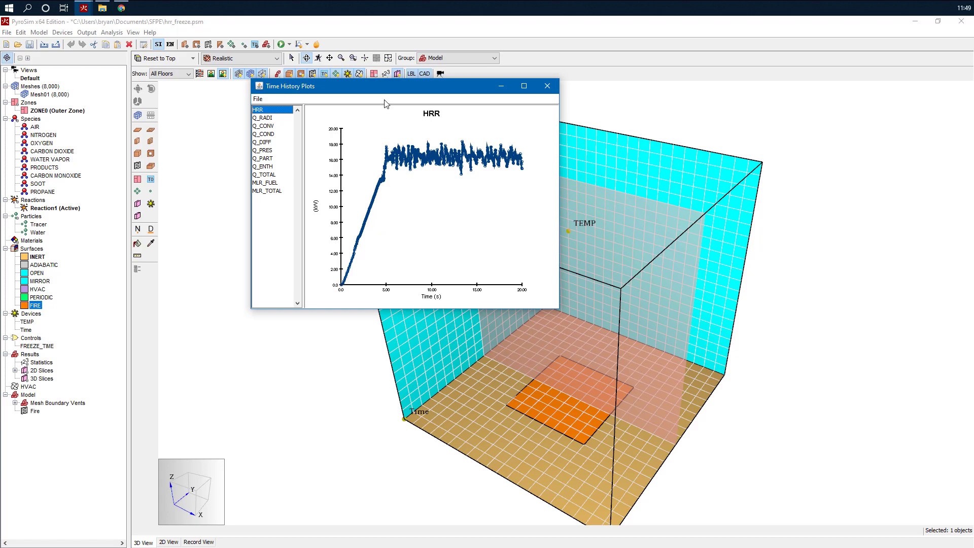
{"action": "left_click_drag", "start_coordinate": [389, 90], "coordinate": [674, 157]}
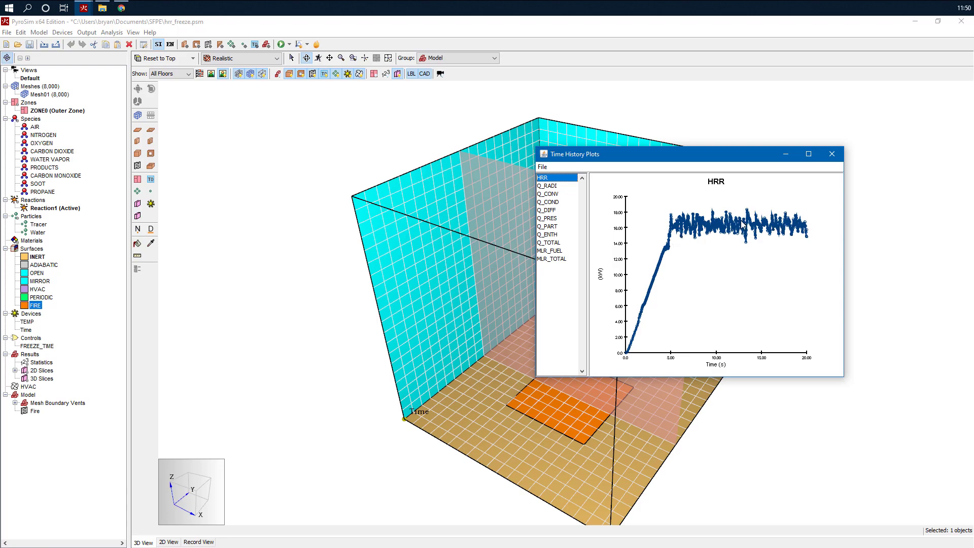
{"action": "left_click", "coordinate": [832, 154]}
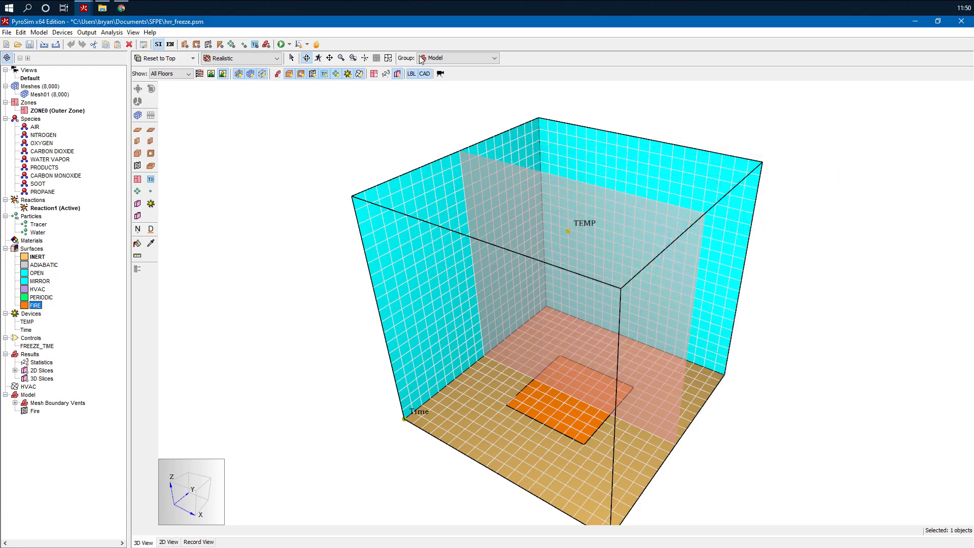
Plot the device results and examine the TEMP device's temperature curve in a maximized window, closing it when done.
{"action": "left_click", "coordinate": [307, 45]}
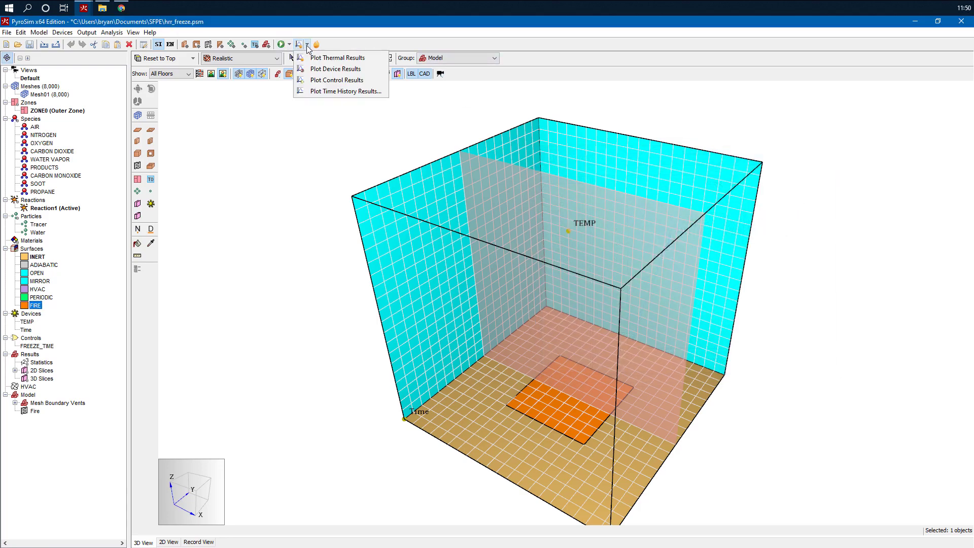
{"action": "left_click", "coordinate": [338, 71]}
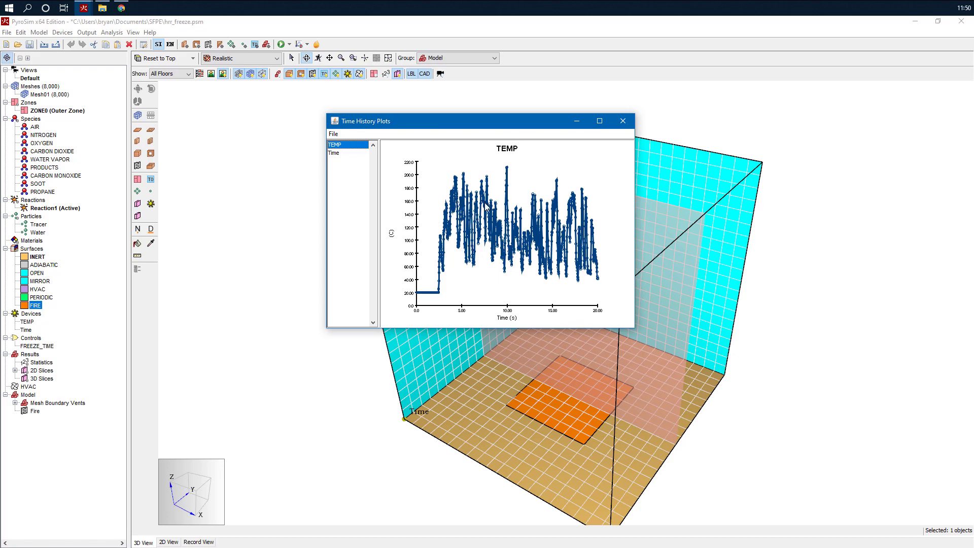
{"action": "left_click", "coordinate": [599, 122]}
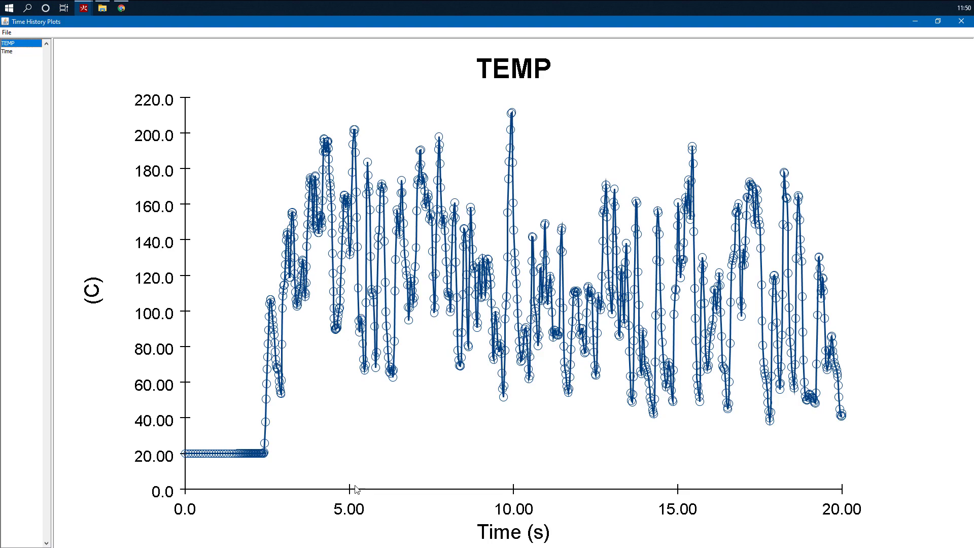
{"action": "left_click", "coordinate": [961, 23]}
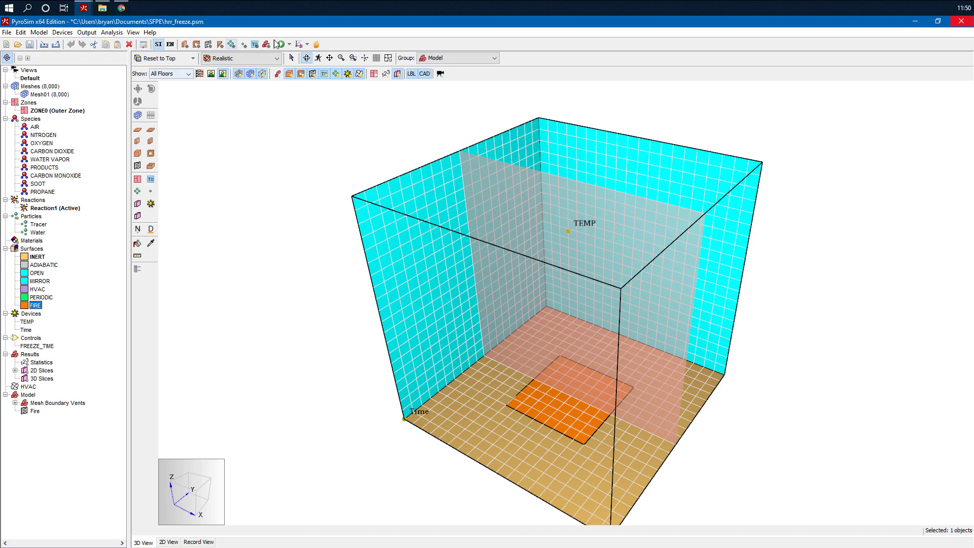
Plot the device results for the Time device and examine where its curve freezes, closing the plot when done.
{"action": "left_click", "coordinate": [307, 44]}
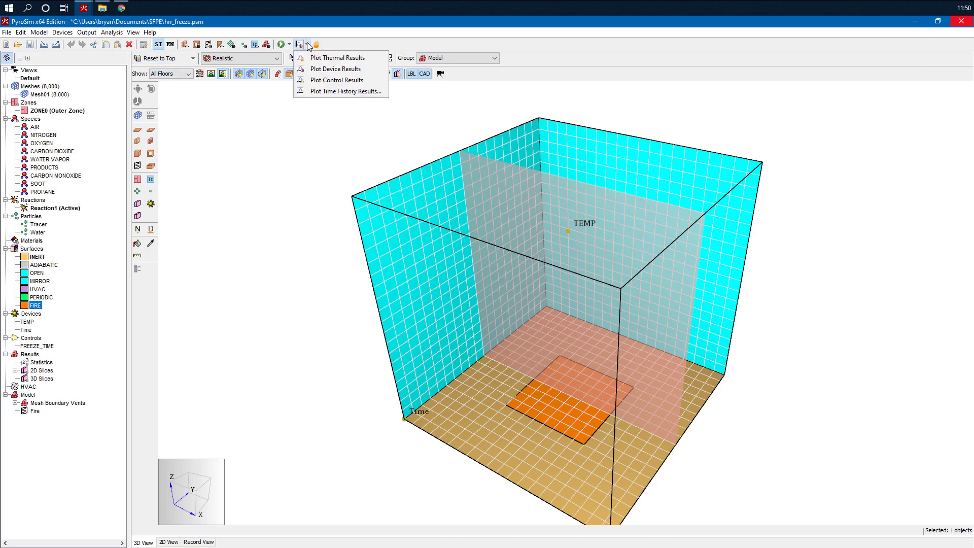
{"action": "left_click", "coordinate": [350, 70]}
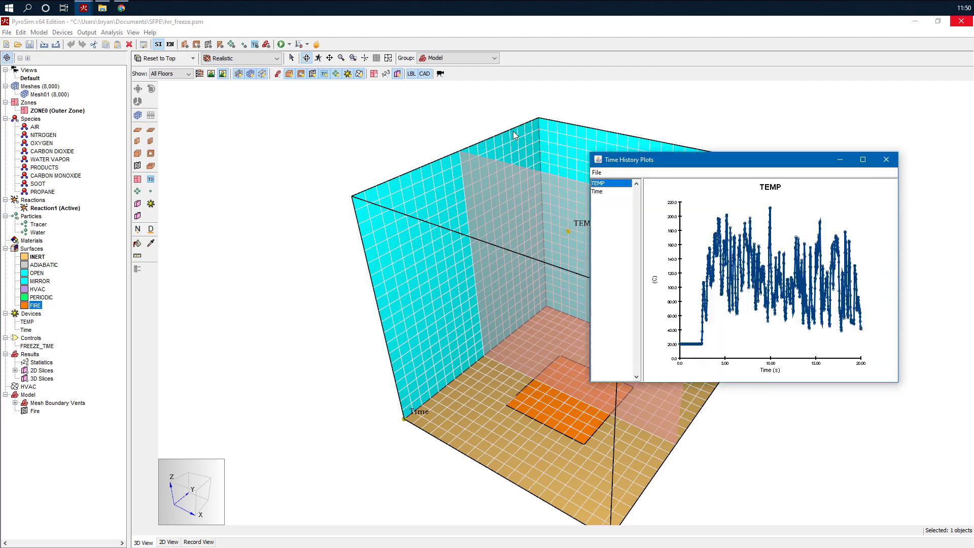
{"action": "left_click", "coordinate": [358, 146]}
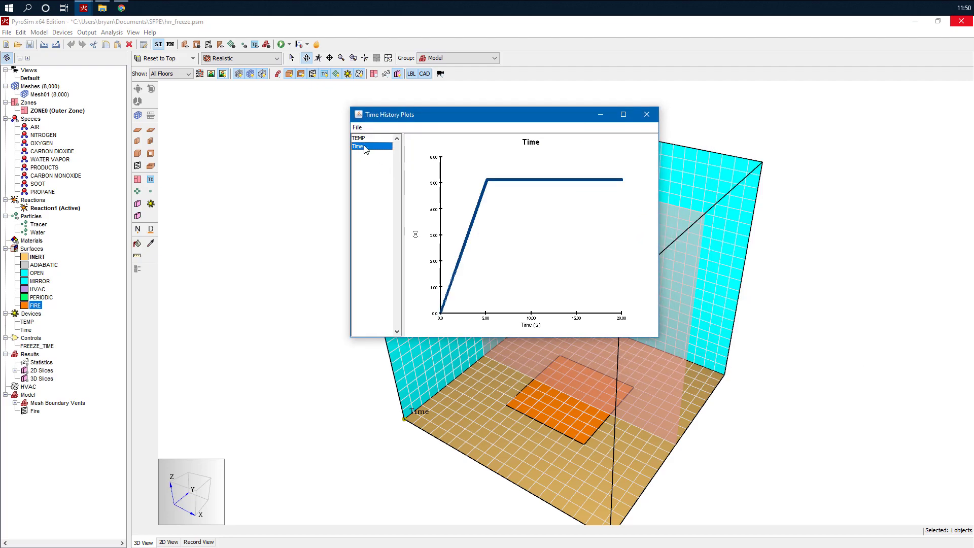
{"action": "left_click_drag", "start_coordinate": [572, 120], "coordinate": [593, 100]}
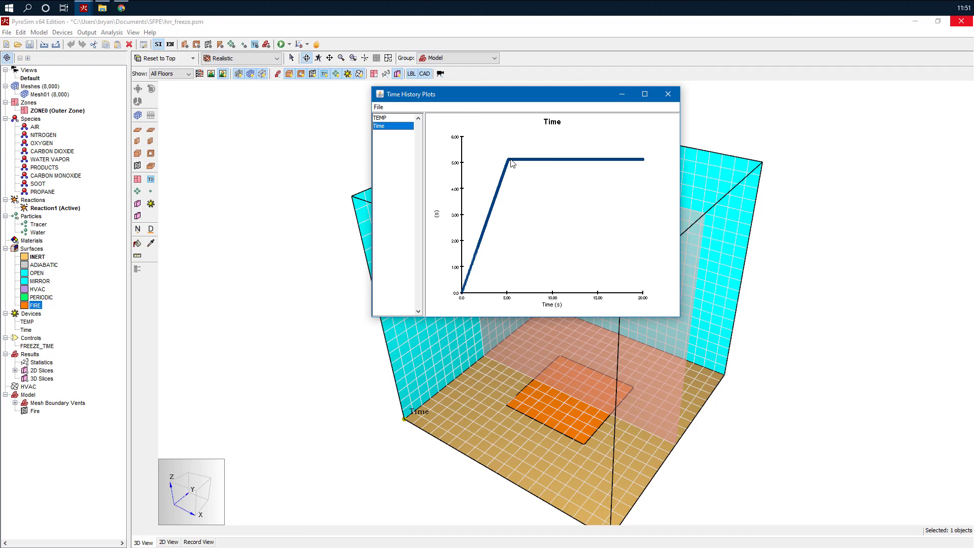
{"action": "left_click", "coordinate": [667, 96]}
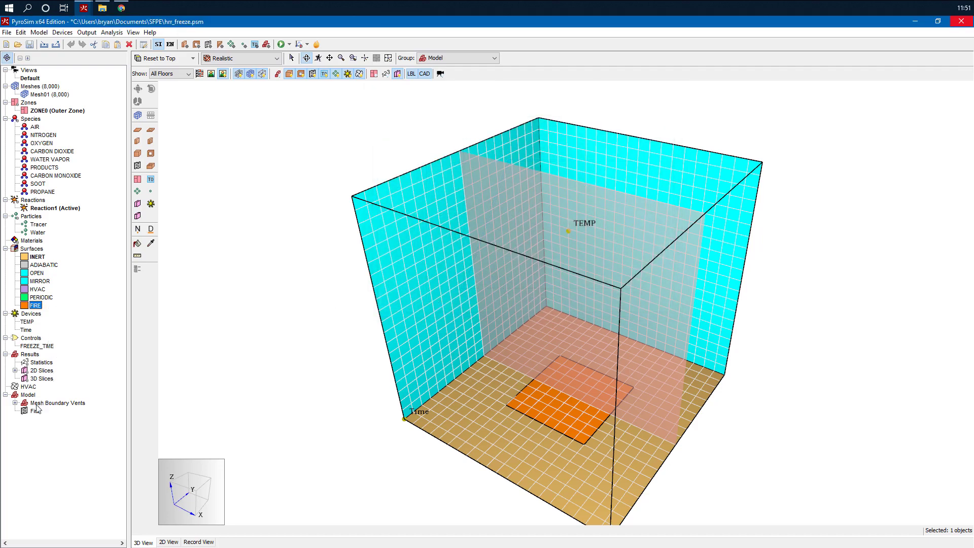
Check the FIRE surface's heat release rate per area and ramp values once more, cancelling out of both dialogs.
{"action": "double_click", "coordinate": [38, 307]}
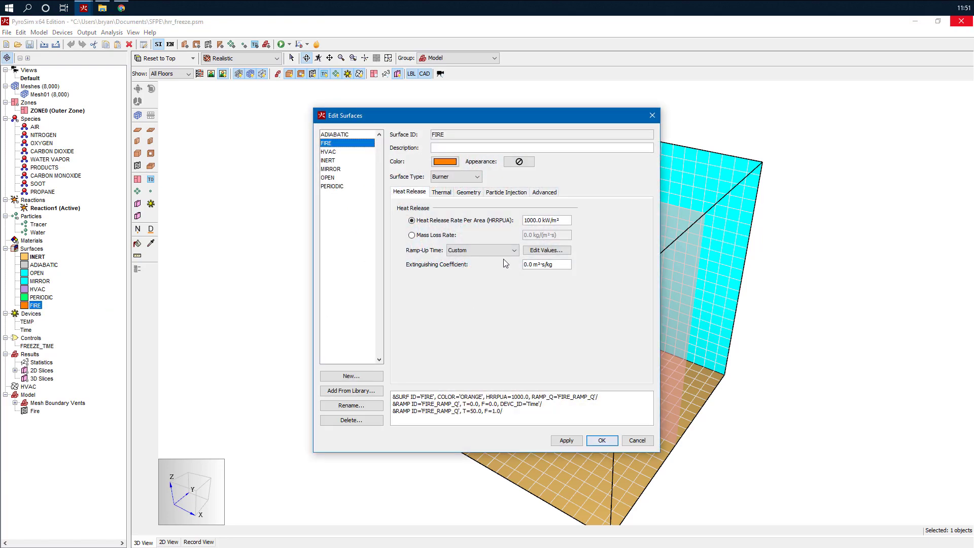
{"action": "left_click", "coordinate": [570, 249]}
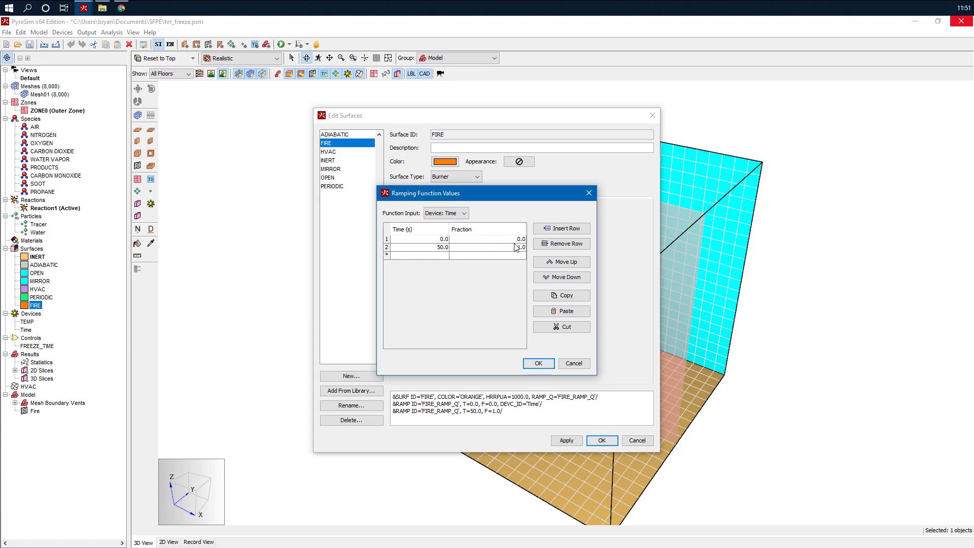
{"action": "left_click", "coordinate": [588, 365]}
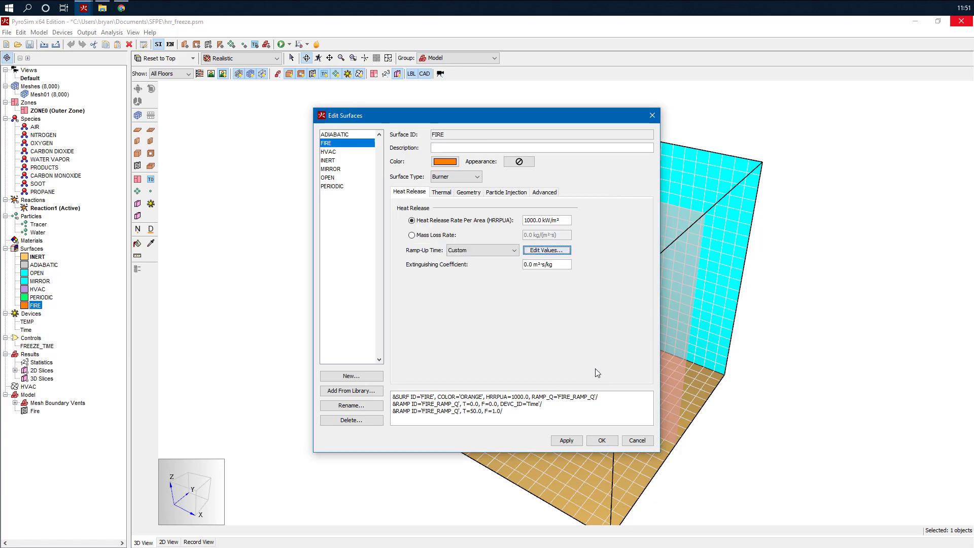
{"action": "left_click", "coordinate": [639, 441]}
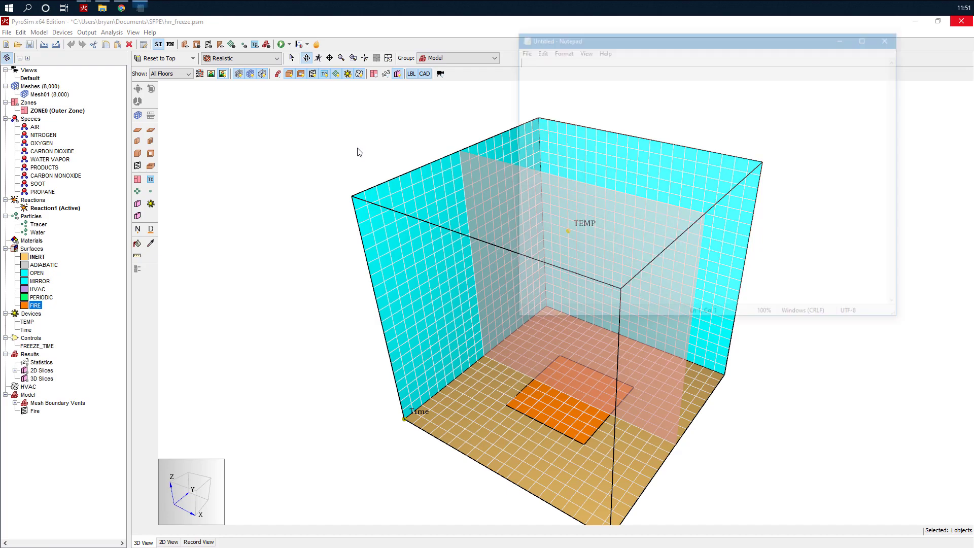
Write the expected heat release rate as =(5.13/50)*1000*(0.4^2) in a new Notepad note placed over the model.
{"action": "type", "text": "=(5.13/50)*1000*(0.4^2)"}
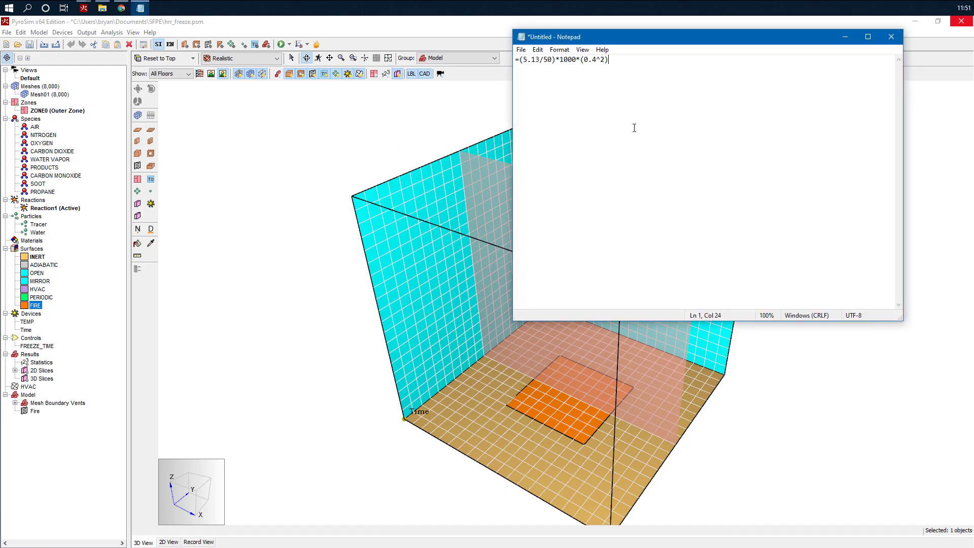
{"action": "left_click_drag", "start_coordinate": [563, 39], "coordinate": [502, 110]}
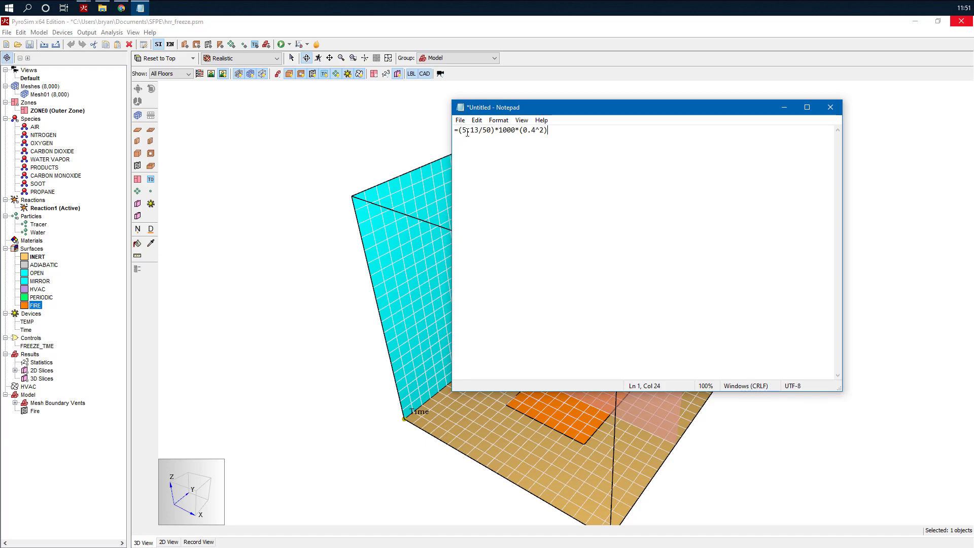
{"action": "left_click_drag", "start_coordinate": [587, 103], "coordinate": [590, 127]}
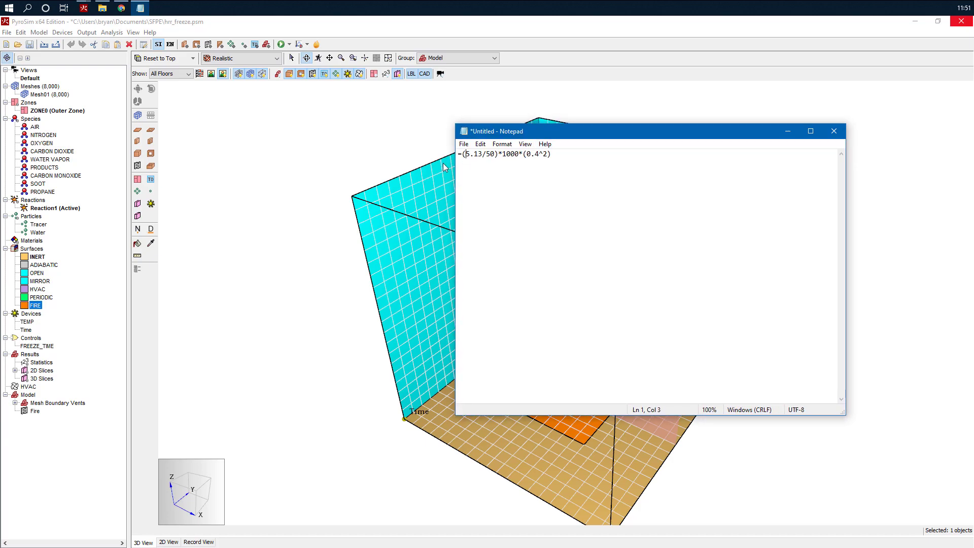
Examine the expression's terms one by one: the ramp fraction 5.13/50, the factor 1000 and the area 0.4^2, keeping the note open.
{"action": "mouse_move", "coordinate": [464, 153]}
{"action": "left_mouse_down"}
{"action": "mouse_move", "coordinate": [490, 154]}
{"action": "mouse_move", "coordinate": [480, 152]}
{"action": "left_mouse_up"}
{"action": "left_click", "coordinate": [469, 153]}
{"action": "left_click_drag", "start_coordinate": [466, 153], "coordinate": [492, 151]}
{"action": "left_click", "coordinate": [517, 172]}
{"action": "left_click_drag", "start_coordinate": [503, 154], "coordinate": [540, 152]}
{"action": "left_click_drag", "start_coordinate": [551, 155], "coordinate": [455, 152]}
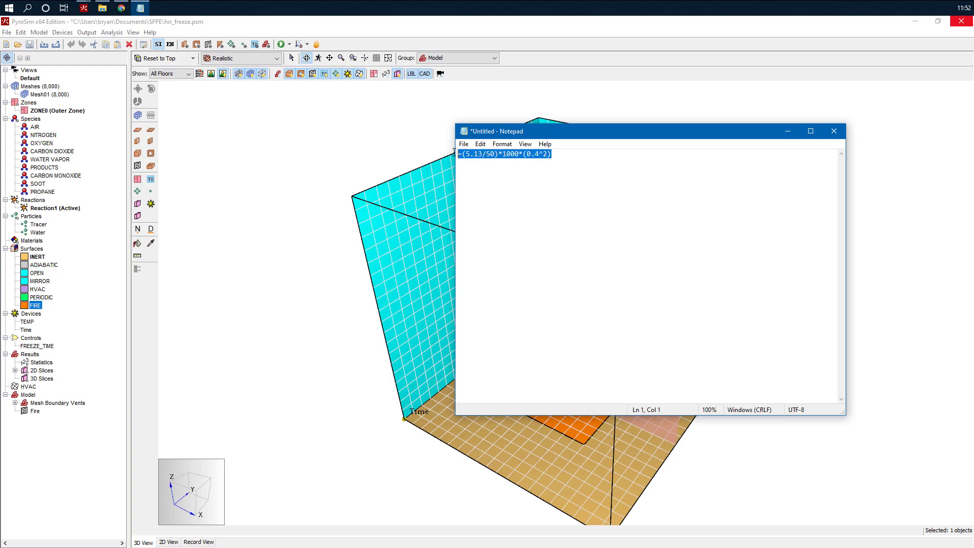
{"action": "left_click", "coordinate": [524, 152]}
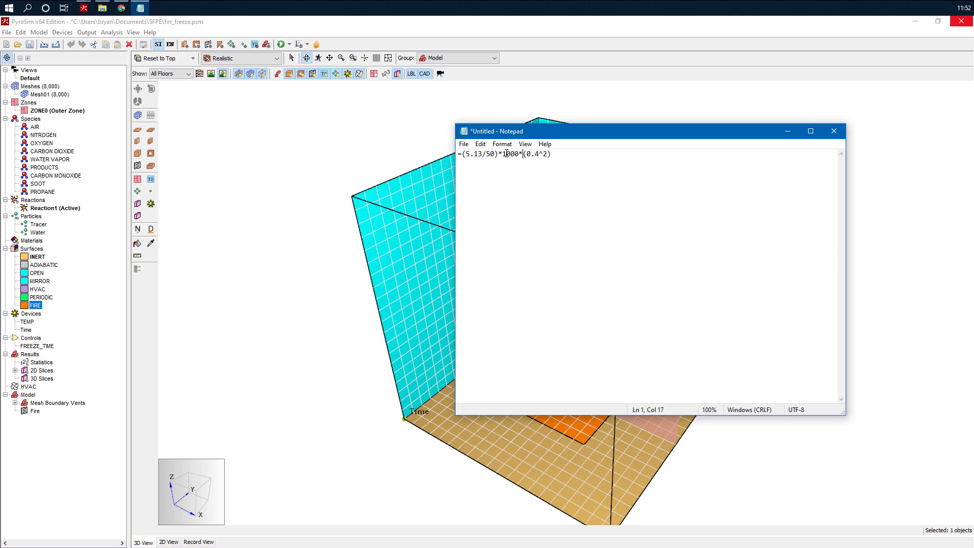
{"action": "double_click", "coordinate": [506, 154]}
{"action": "left_click", "coordinate": [497, 156]}
{"action": "left_click_drag", "start_coordinate": [499, 153], "coordinate": [465, 154]}
{"action": "left_click", "coordinate": [834, 132]}
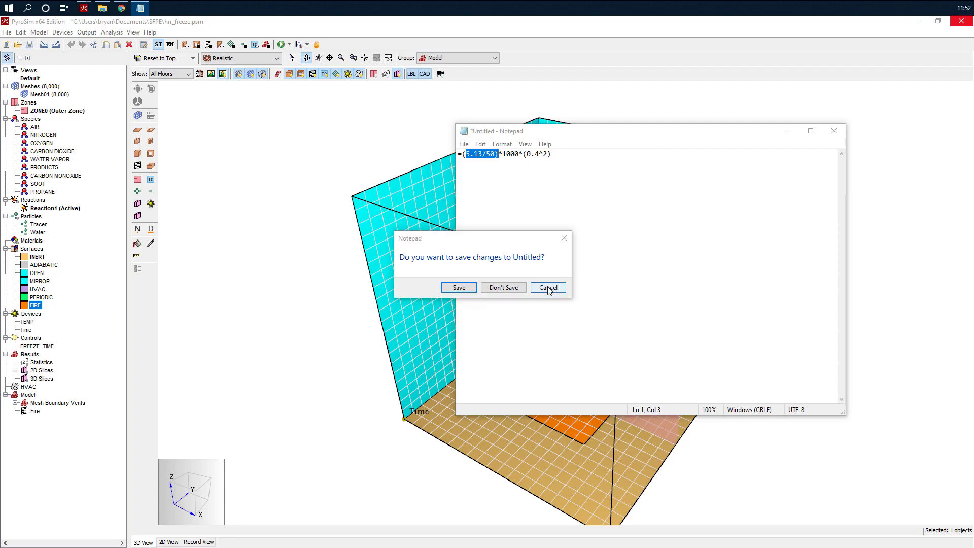
{"action": "left_click", "coordinate": [543, 290]}
Copy (5.13/50)*1000*(0.4^2) from the note without the equals sign and calculate it with a Google search in Chrome.
{"action": "left_click_drag", "start_coordinate": [557, 153], "coordinate": [405, 154]}
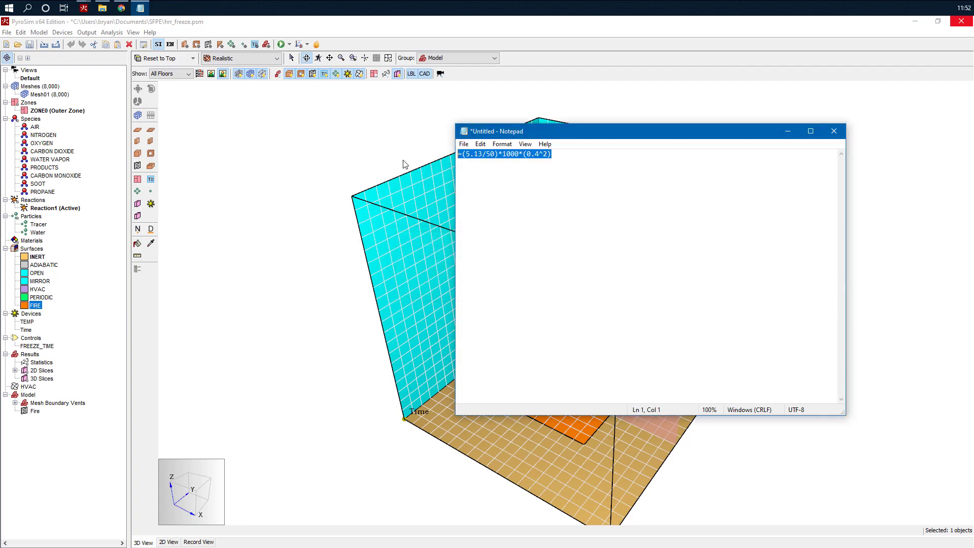
{"action": "left_click", "coordinate": [556, 162]}
{"action": "left_click_drag", "start_coordinate": [560, 153], "coordinate": [465, 150]}
{"action": "key", "text": "ctrl+c"}
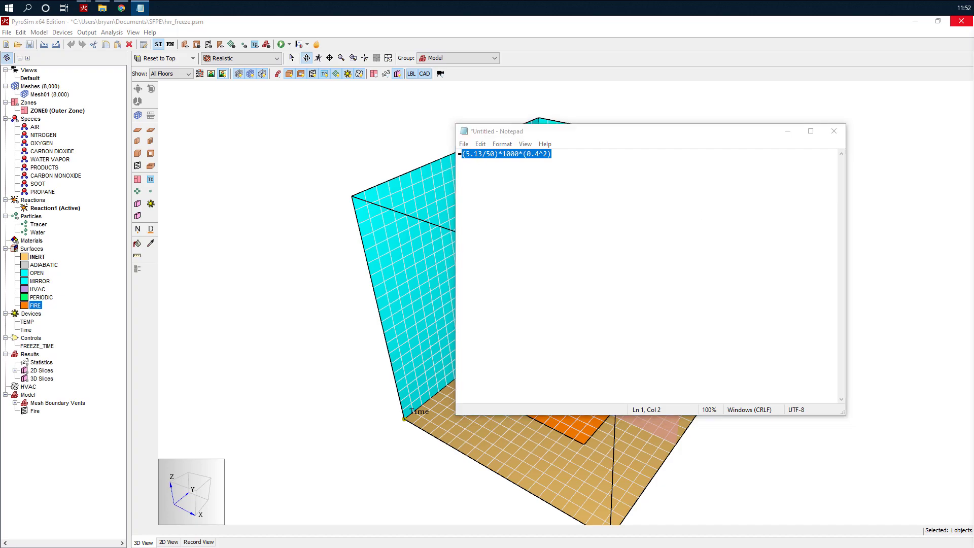
{"action": "left_click_drag", "start_coordinate": [973, 130], "coordinate": [446, 2]}
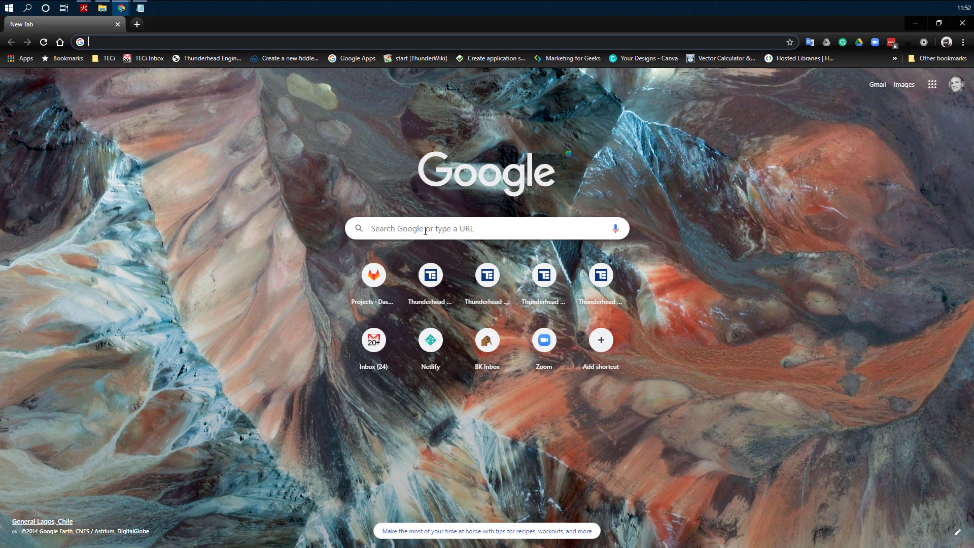
{"action": "key", "text": "ctrl+v"}
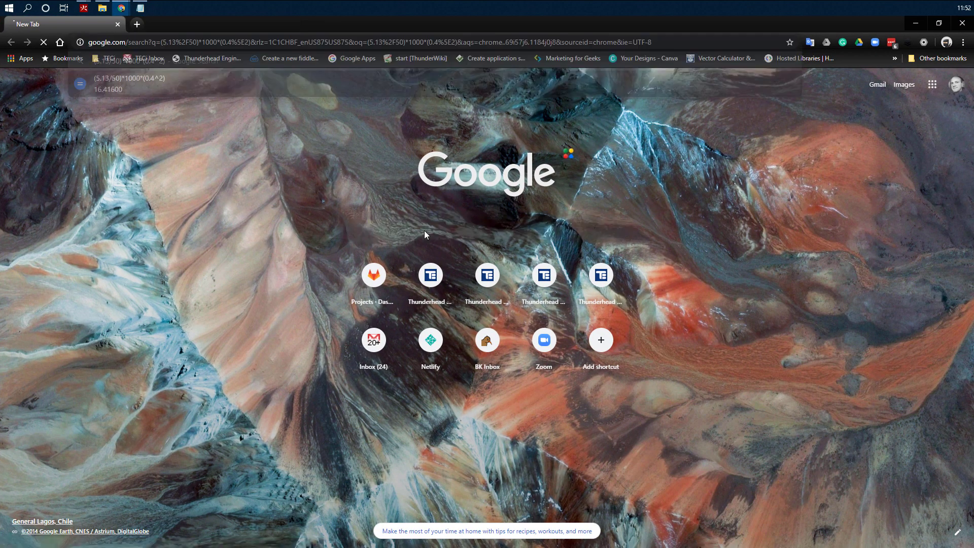
{"action": "key", "text": "Return"}
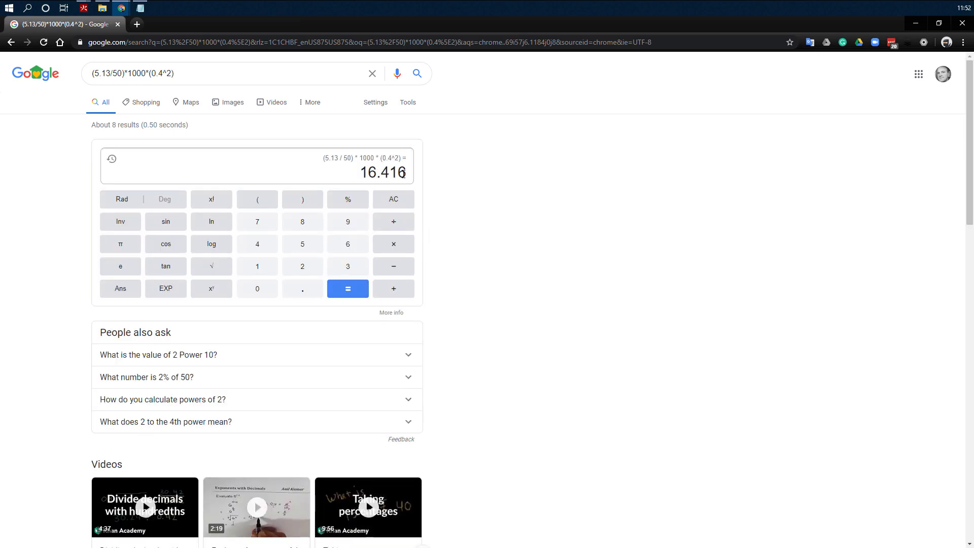
Switch back to PyroSim and plot the thermal results again to compare the HRR curve with the calculated value.
{"action": "left_click", "coordinate": [915, 23]}
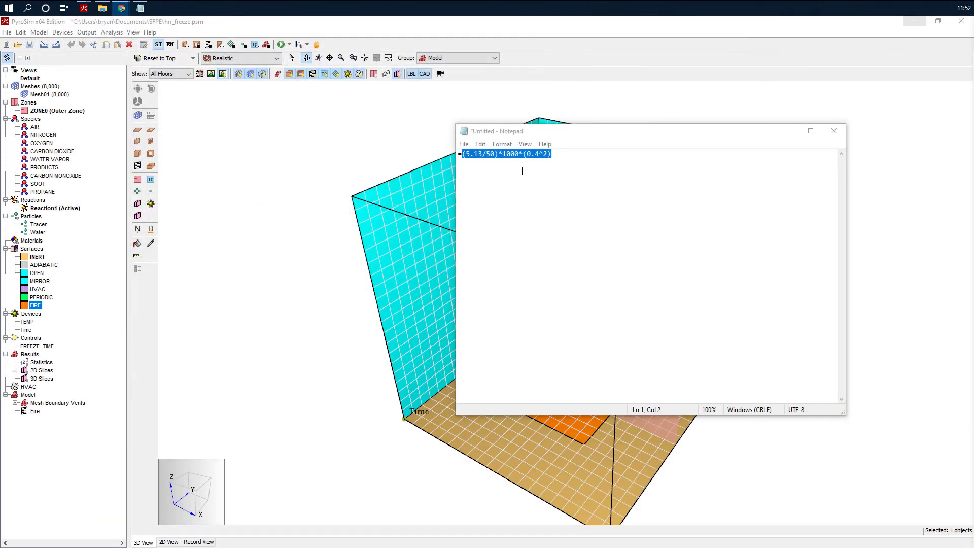
{"action": "left_click", "coordinate": [307, 44]}
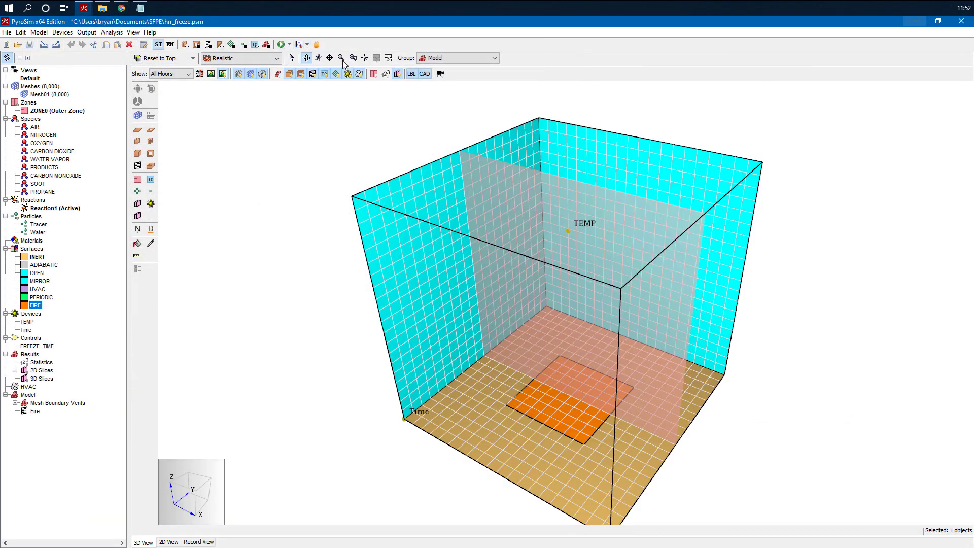
{"action": "left_click", "coordinate": [337, 57]}
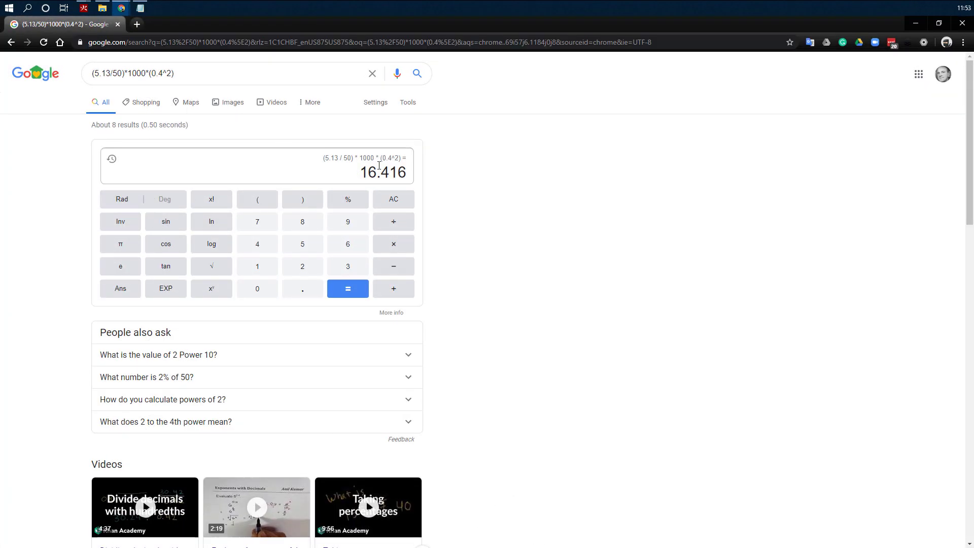
Return to PyroSim's time history plots, compare the HRR curve with the MLR_FUEL curve, and go back to the 3D model.
{"action": "left_click", "coordinate": [916, 23]}
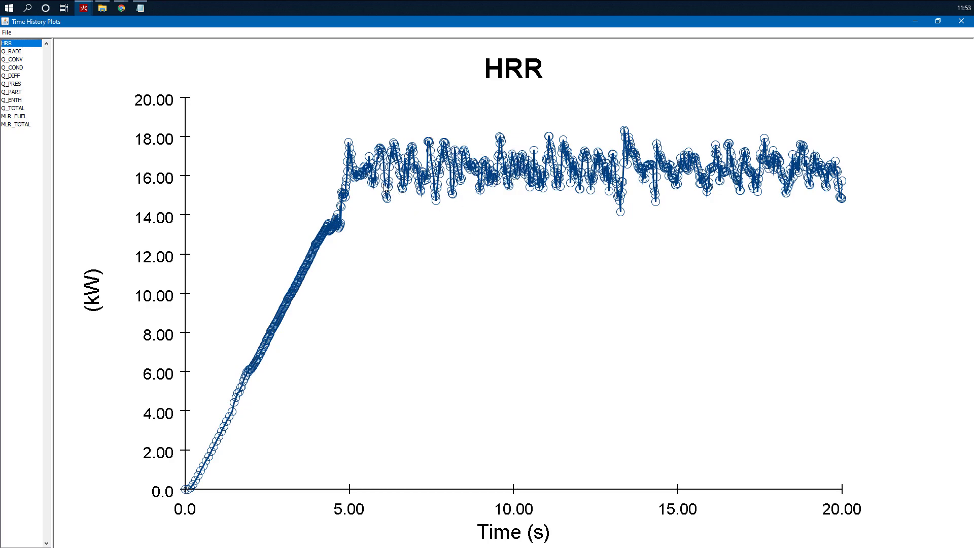
{"action": "left_click", "coordinate": [11, 120]}
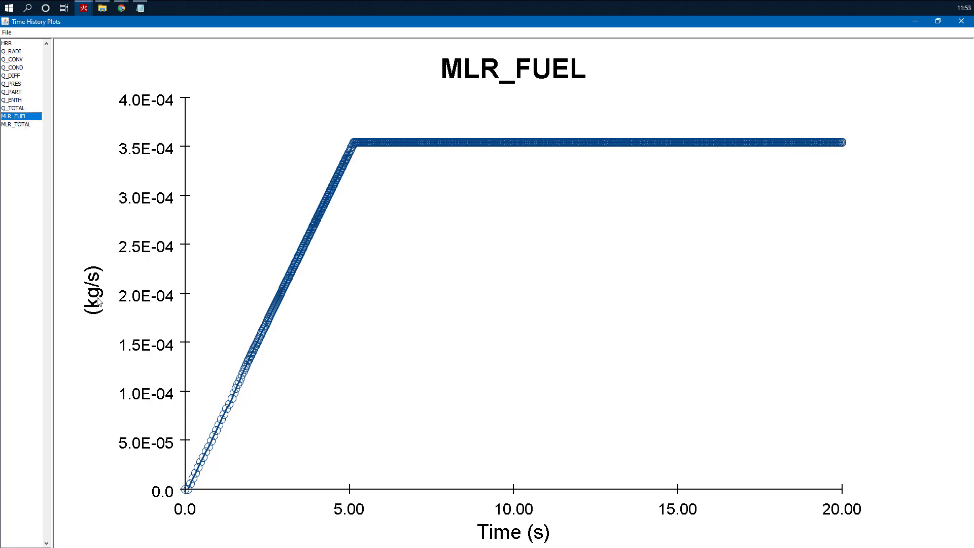
{"action": "left_click", "coordinate": [9, 43]}
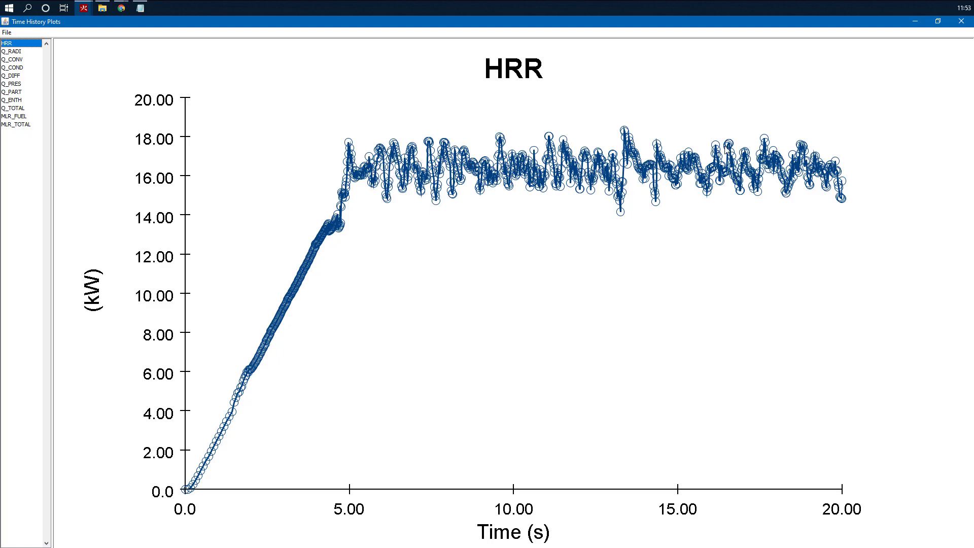
{"action": "left_click", "coordinate": [21, 116]}
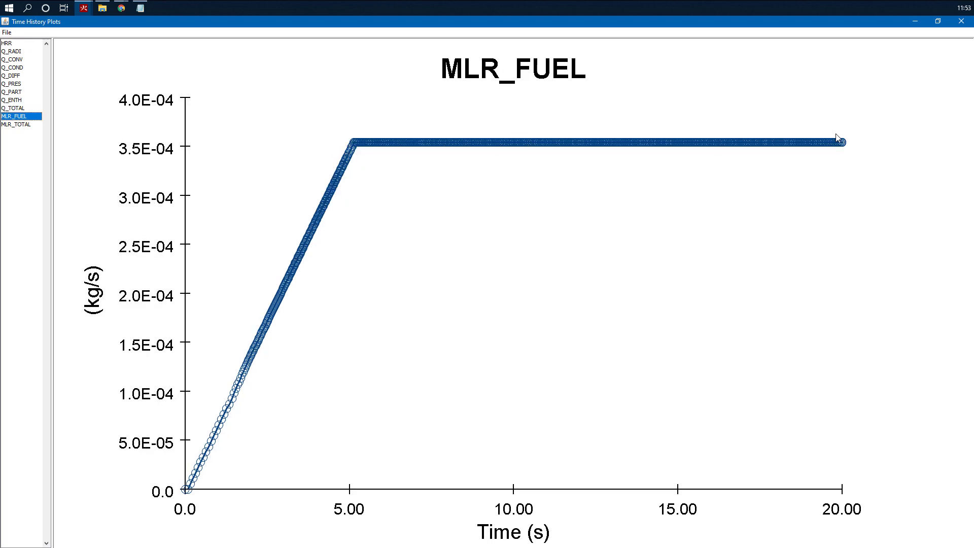
{"action": "left_click", "coordinate": [7, 43]}
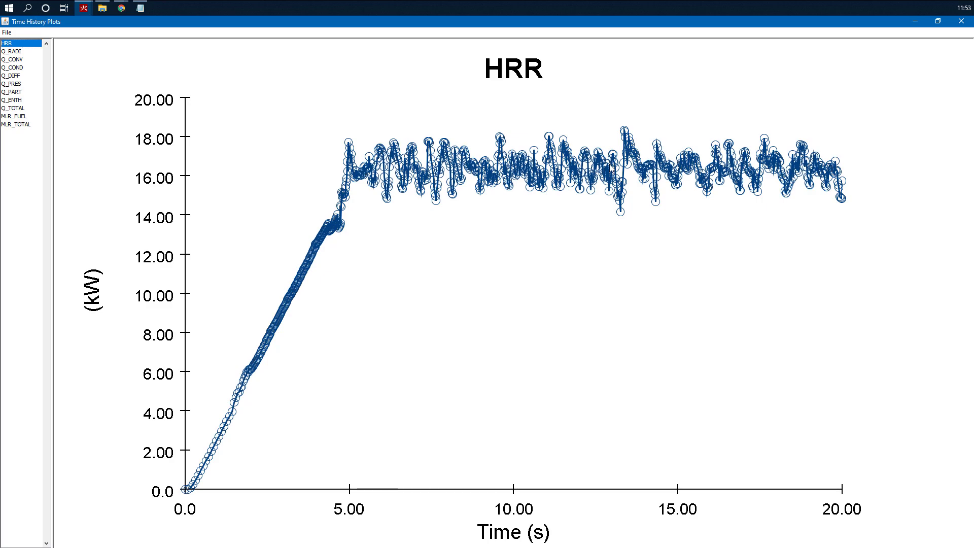
{"action": "left_click", "coordinate": [915, 22]}
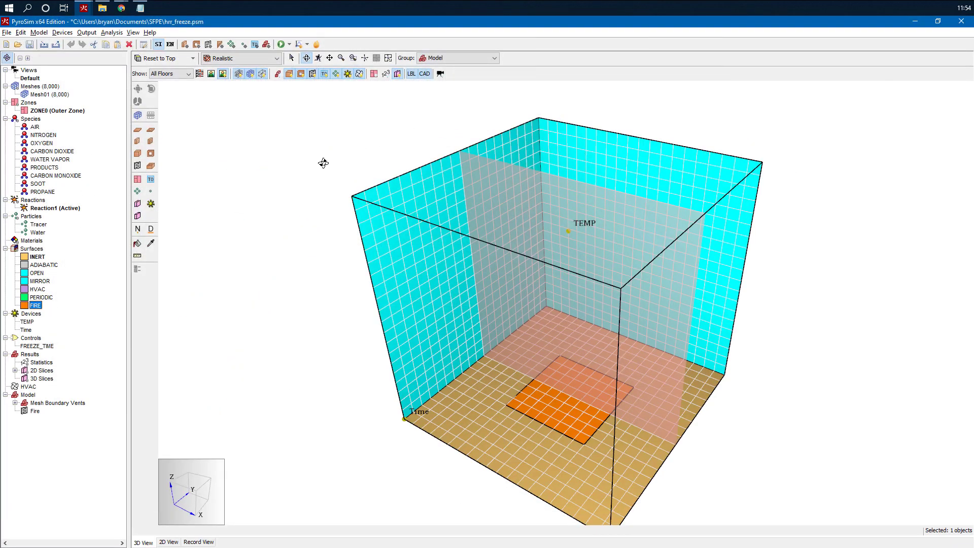
{"action": "left_click_drag", "start_coordinate": [497, 307], "coordinate": [462, 260]}
{"action": "mouse_move", "coordinate": [561, 284]}
{"action": "left_mouse_down"}
{"action": "mouse_move", "coordinate": [569, 311]}
{"action": "mouse_move", "coordinate": [561, 270]}
{"action": "mouse_move", "coordinate": [553, 289]}
{"action": "left_mouse_up"}
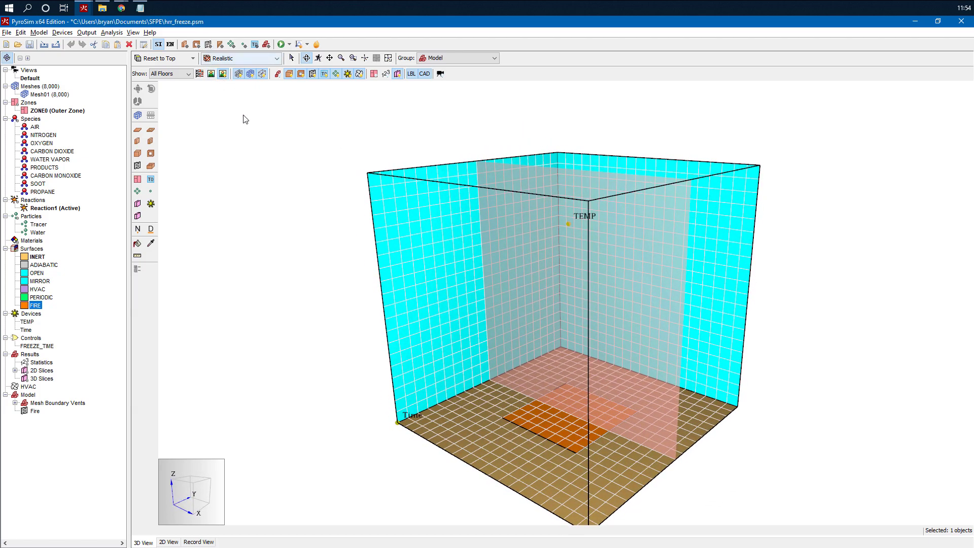
Open hrr_freeze_devc.csv from the hrr_freeze folder in Excel and format the device's Time column C as Number.
{"action": "left_click", "coordinate": [101, 10]}
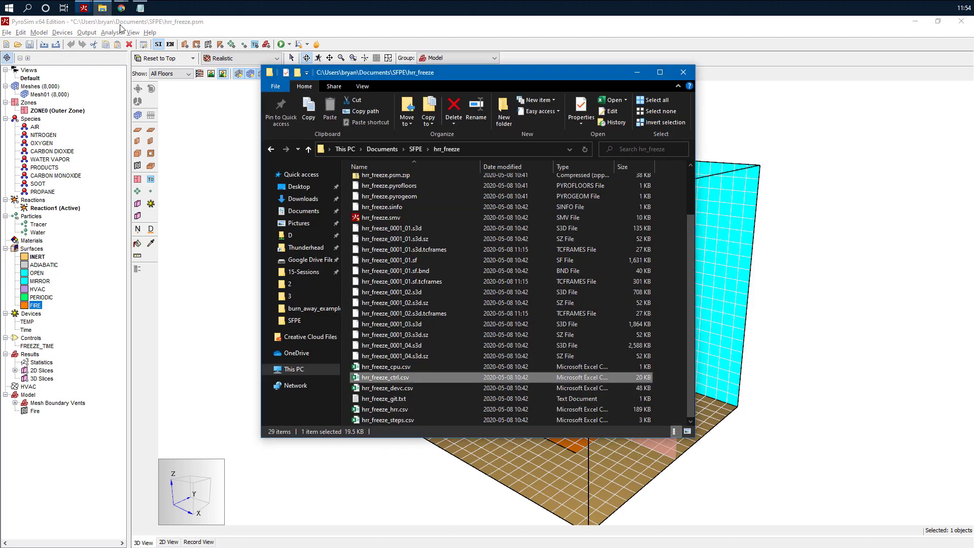
{"action": "double_click", "coordinate": [392, 389]}
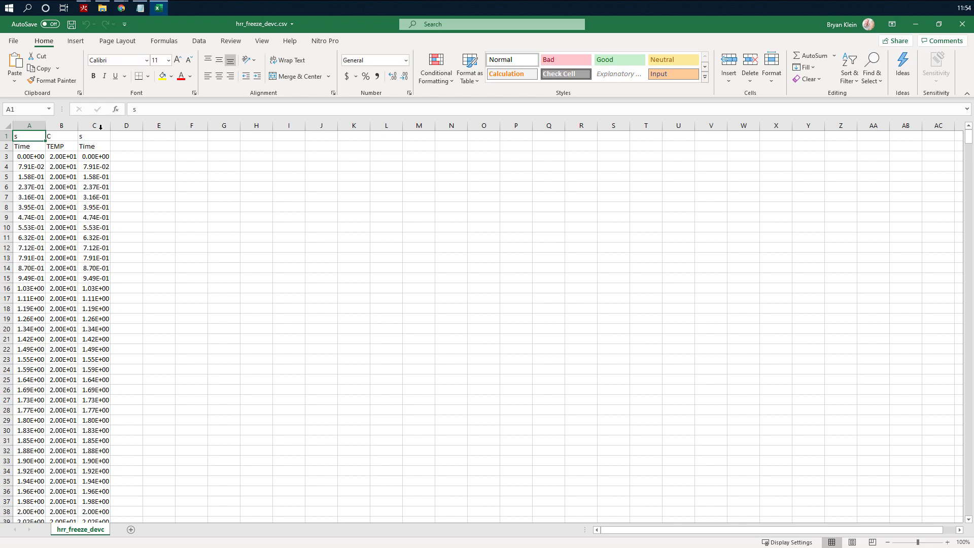
{"action": "left_click", "coordinate": [94, 126]}
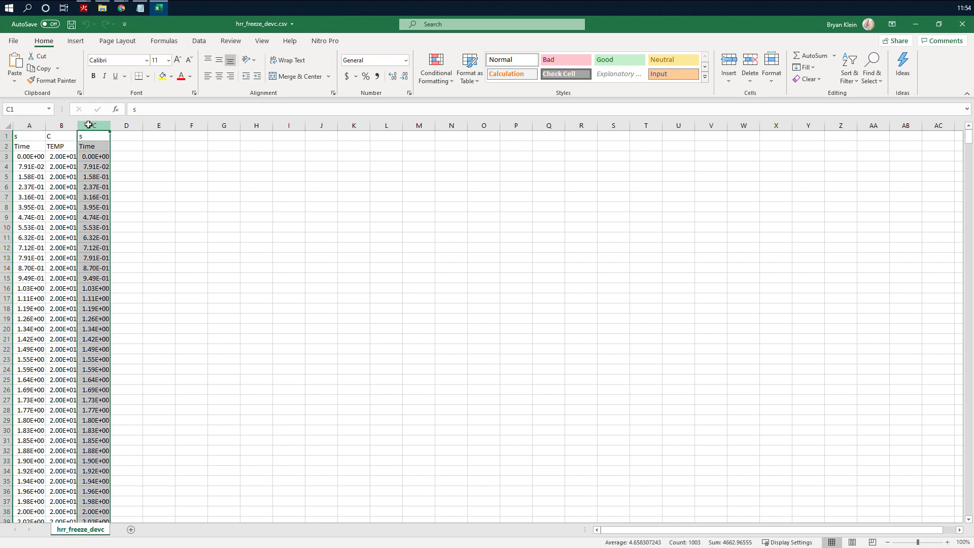
{"action": "left_click", "coordinate": [405, 62]}
{"action": "left_click", "coordinate": [365, 99]}
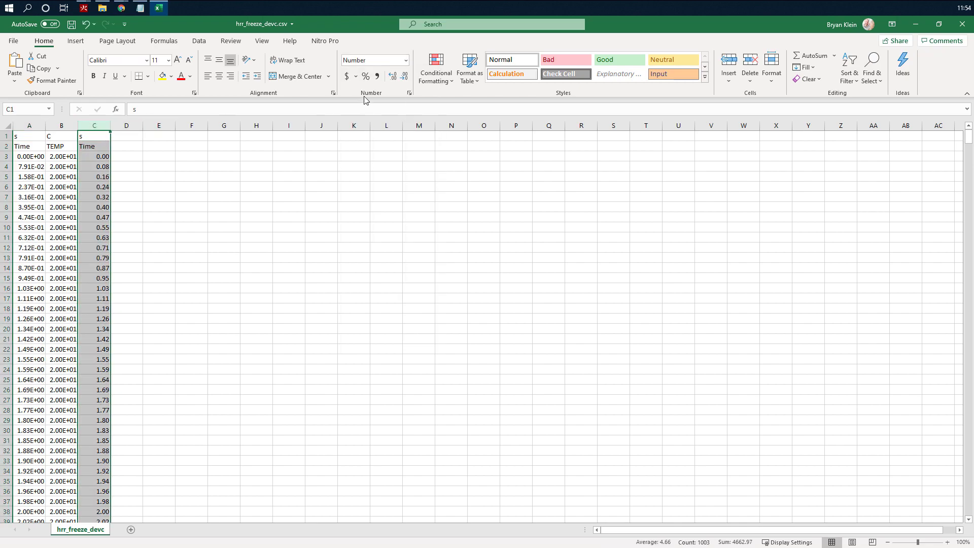
Find the row where the device's Time value in column C stops increasing and select cell C259.
{"action": "scroll", "coordinate": [110, 353], "scroll_direction": "down", "scroll_amount": 20}
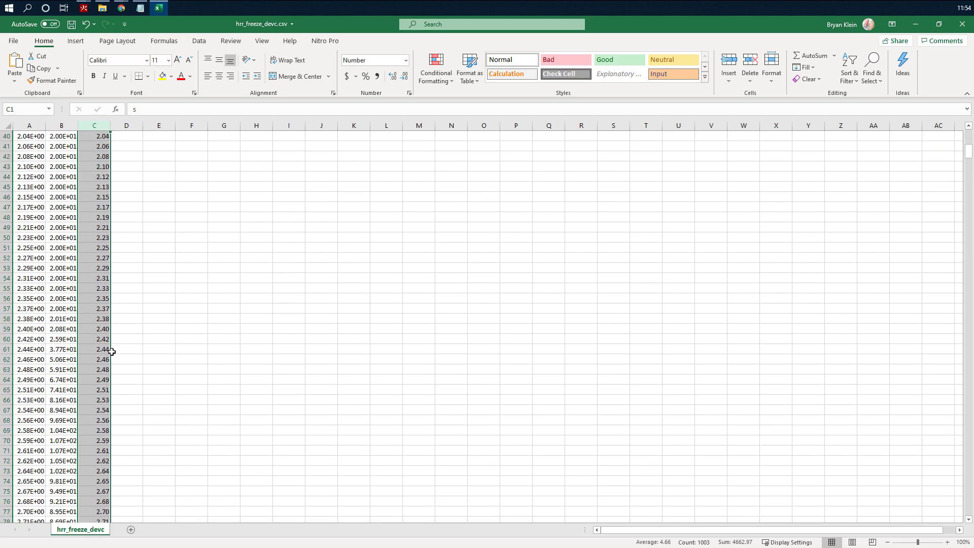
{"action": "scroll", "coordinate": [111, 354], "scroll_direction": "down", "scroll_amount": 20}
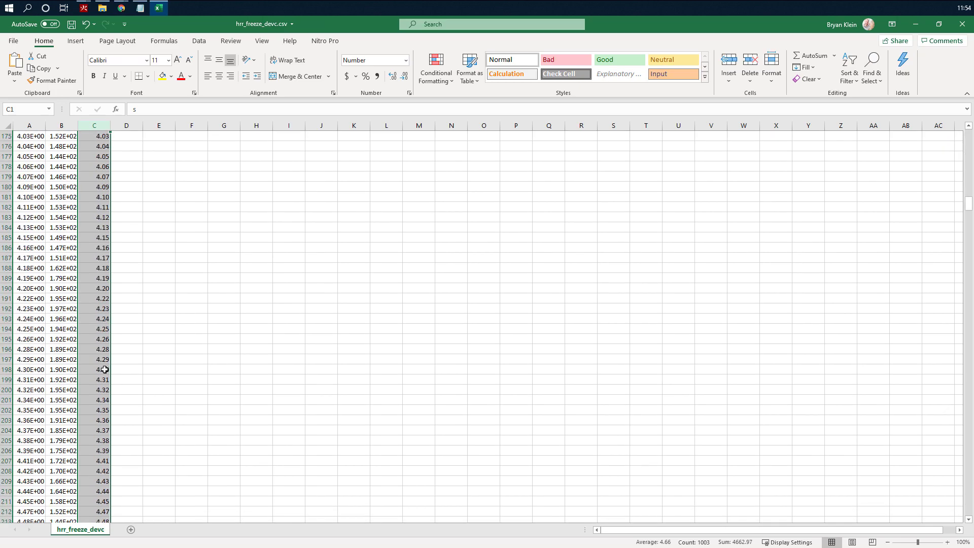
{"action": "scroll", "coordinate": [105, 370], "scroll_direction": "down", "scroll_amount": 10}
{"action": "scroll", "coordinate": [110, 288], "scroll_direction": "up", "scroll_amount": 19}
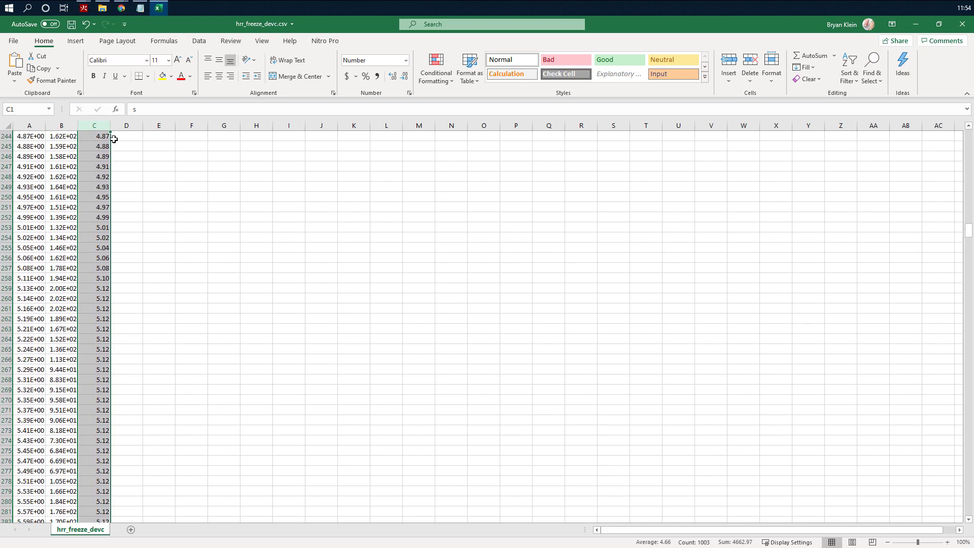
{"action": "left_click", "coordinate": [103, 288]}
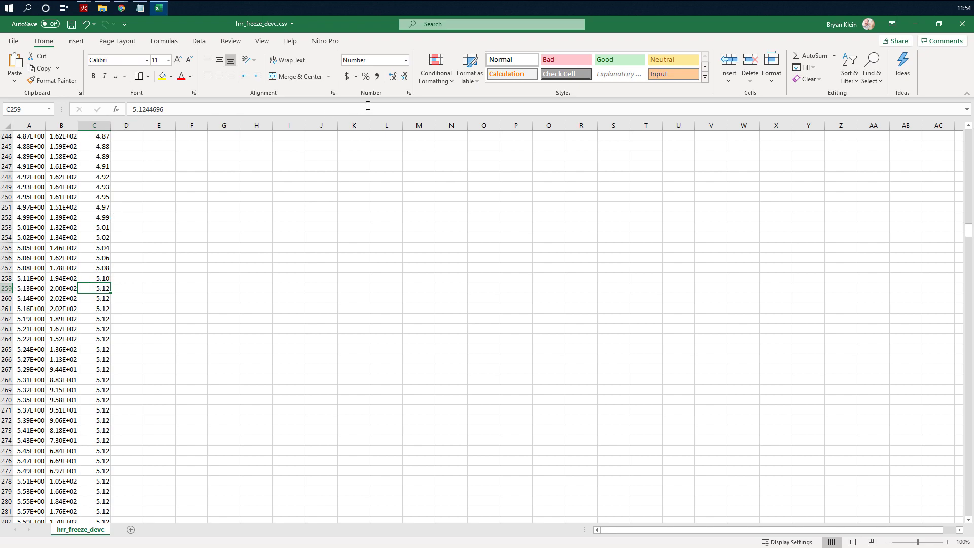
Show more decimal places in cell C259 temporarily and restore it to two decimals.
{"action": "left_click", "coordinate": [393, 77]}
{"action": "left_click", "coordinate": [394, 76]}
{"action": "left_click", "coordinate": [393, 76]}
{"action": "left_click", "coordinate": [393, 76]}
{"action": "left_click", "coordinate": [405, 78]}
{"action": "left_click", "coordinate": [405, 78]}
{"action": "left_click", "coordinate": [405, 78]}
{"action": "left_click", "coordinate": [406, 78]}
Compare the simulation times in column A with the frozen values in column C, and show cell C260 with six decimal places.
{"action": "left_click", "coordinate": [27, 300]}
{"action": "left_click", "coordinate": [28, 318]}
{"action": "left_click", "coordinate": [28, 338]}
{"action": "left_click_drag", "start_coordinate": [99, 289], "coordinate": [118, 472]}
{"action": "left_click", "coordinate": [107, 296]}
{"action": "left_click", "coordinate": [393, 77]}
{"action": "left_click", "coordinate": [393, 77]}
{"action": "left_click", "coordinate": [393, 77]}
{"action": "left_click", "coordinate": [393, 77]}
{"action": "left_click", "coordinate": [393, 77]}
{"action": "left_click", "coordinate": [392, 77]}
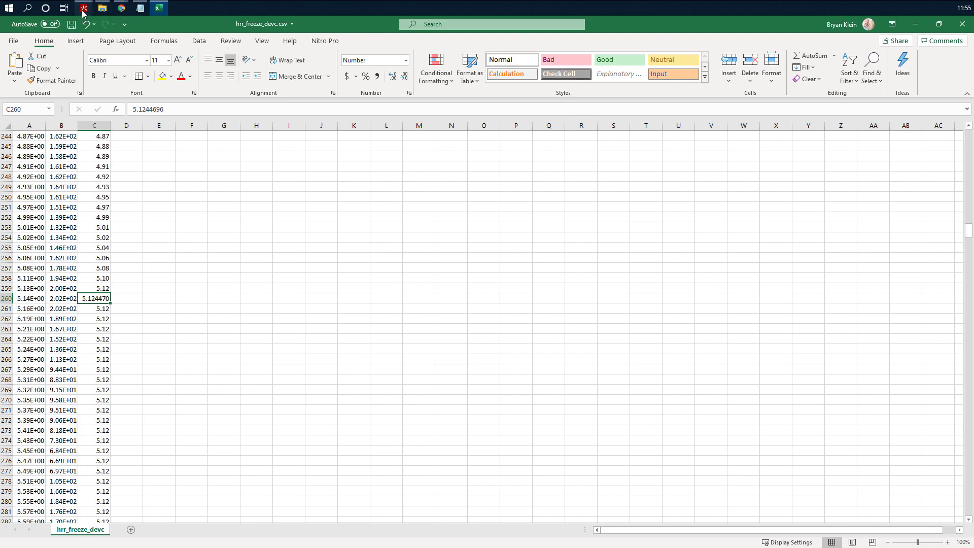
Switch back to PyroSim and review the FIRE surface's ramp values driven by the Time device, leaving them unmodified.
{"action": "mouse_move", "coordinate": [84, 7]}
{"action": "left_click", "coordinate": [85, 72]}
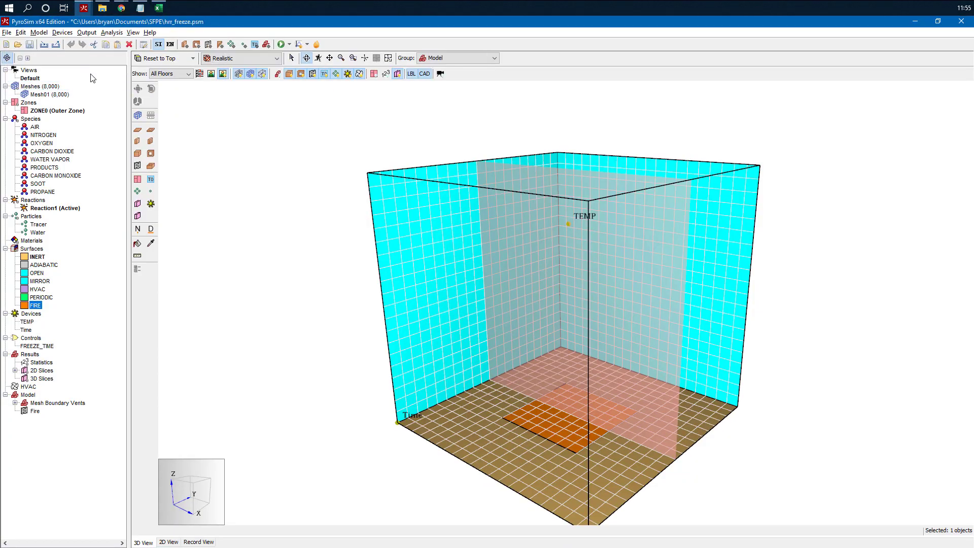
{"action": "double_click", "coordinate": [32, 307]}
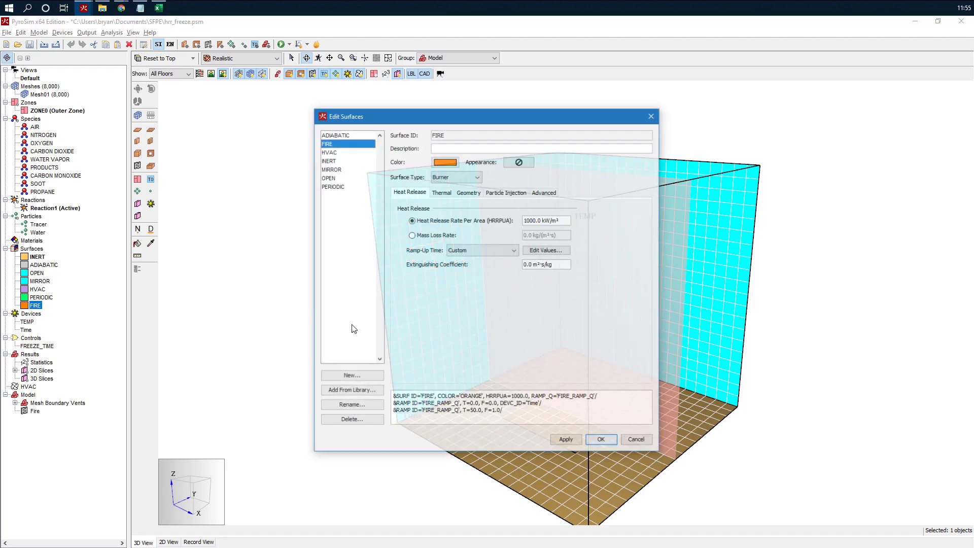
{"action": "left_click", "coordinate": [538, 254]}
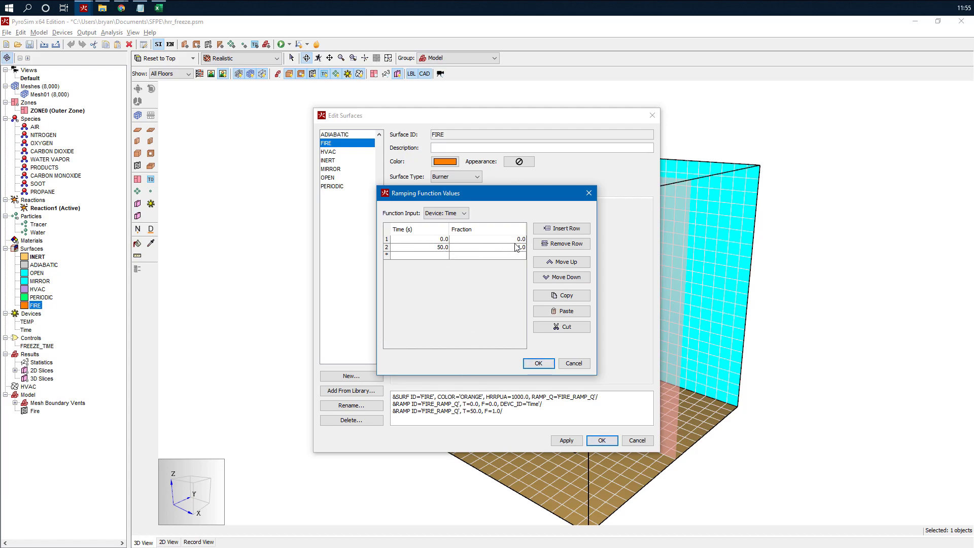
{"action": "left_click", "coordinate": [578, 365]}
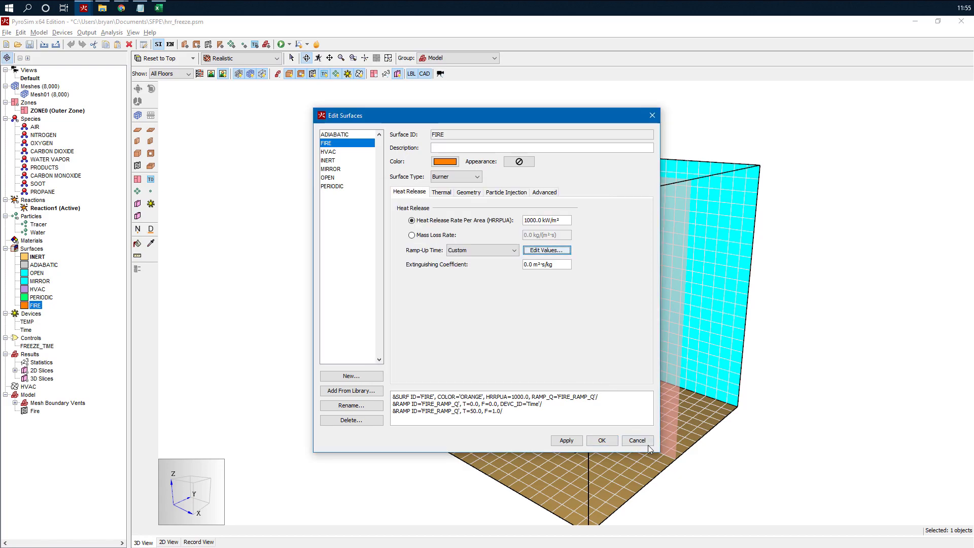
{"action": "left_click", "coordinate": [637, 441]}
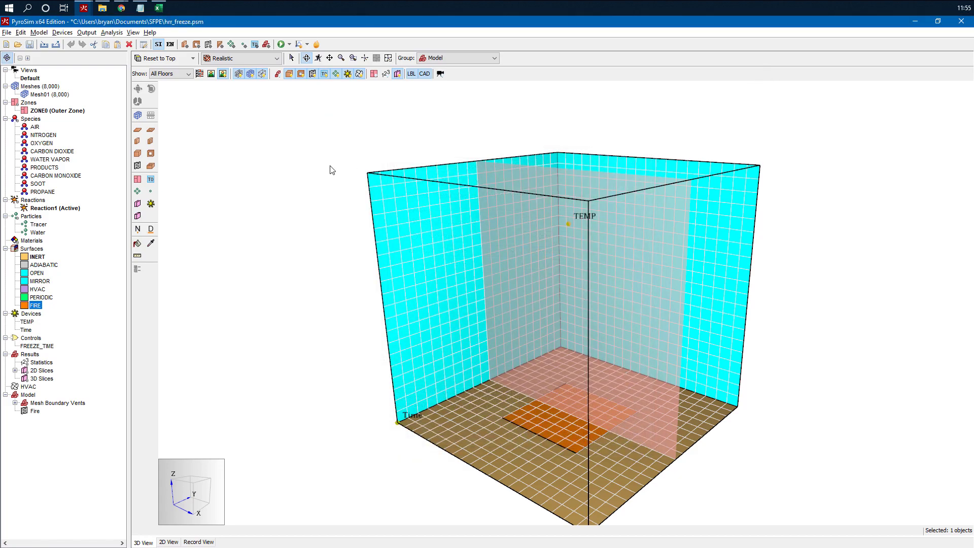
Switch to the Freezing HRR in PyroSim article in Chrome and examine its listing of model records and additional records.
{"action": "left_click", "coordinate": [119, 9]}
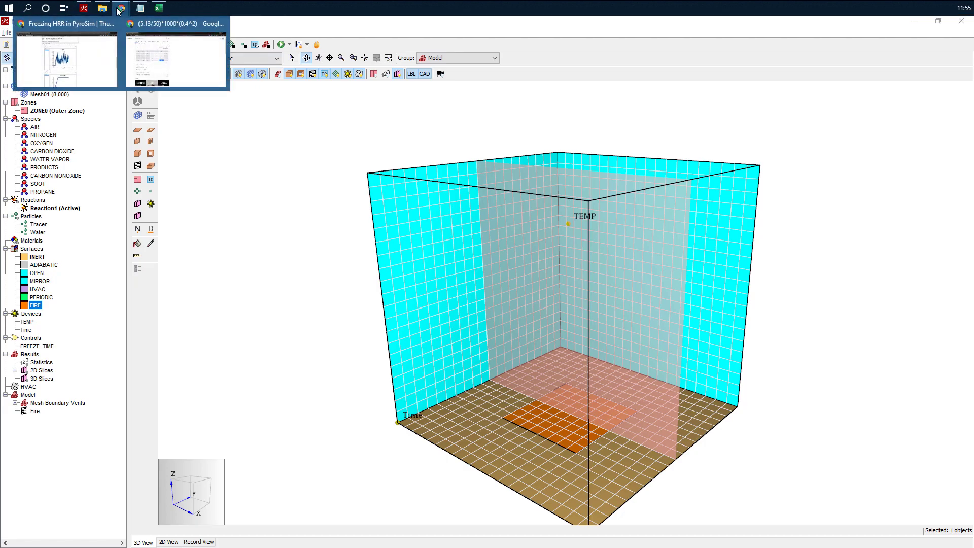
{"action": "left_click", "coordinate": [81, 65]}
{"action": "scroll", "coordinate": [410, 191], "scroll_direction": "up", "scroll_amount": 1}
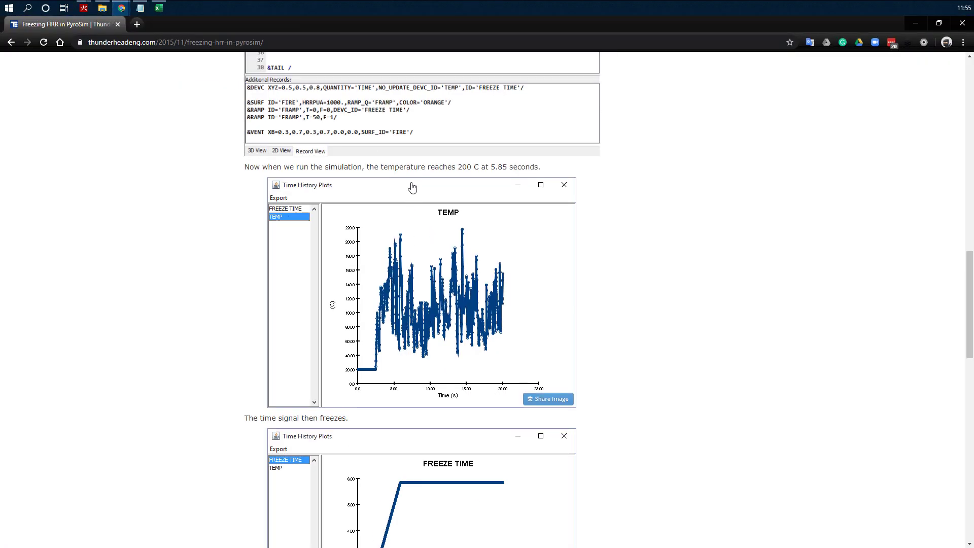
{"action": "scroll", "coordinate": [410, 191], "scroll_direction": "up", "scroll_amount": 7}
{"action": "scroll", "coordinate": [401, 305], "scroll_direction": "down", "scroll_amount": 2}
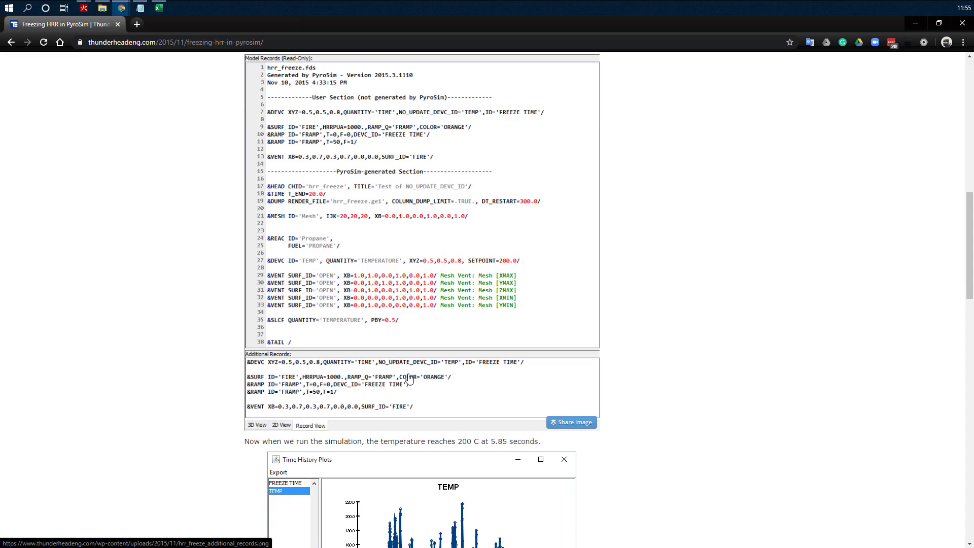
Show the model's FDS records in PyroSim and examine the FREEZE_TIME control and the TEMP and Time device lines.
{"action": "key", "text": "alt+Tab"}
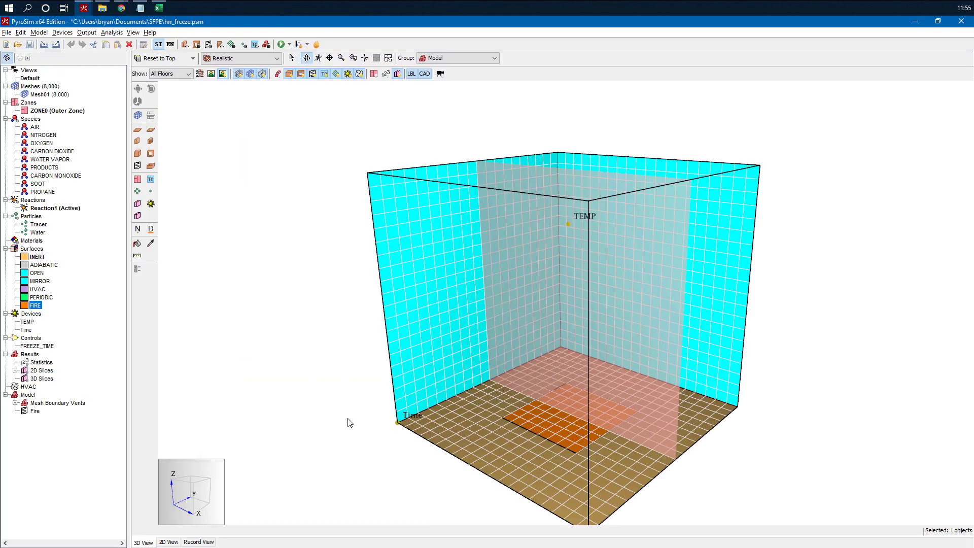
{"action": "left_click", "coordinate": [199, 542]}
{"action": "left_click", "coordinate": [264, 186]}
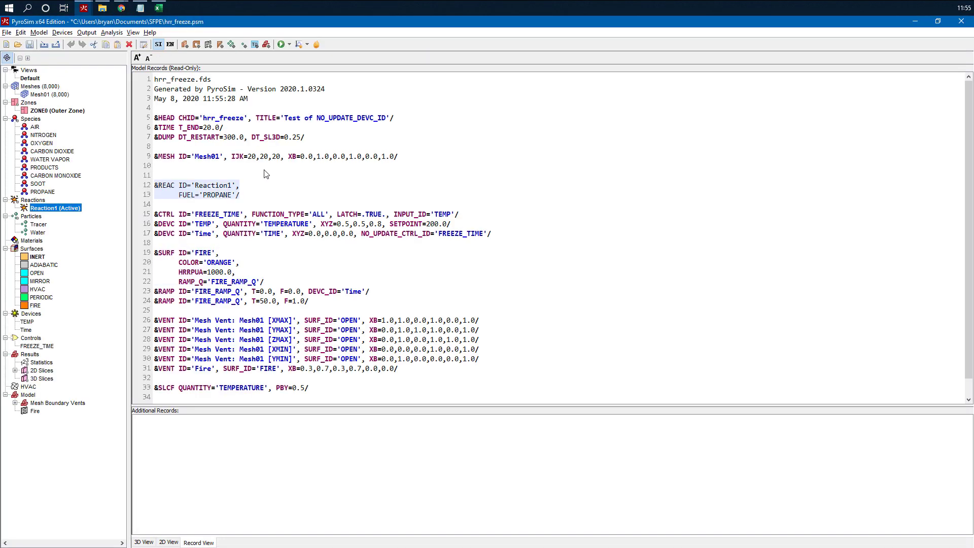
{"action": "left_click", "coordinate": [220, 175]}
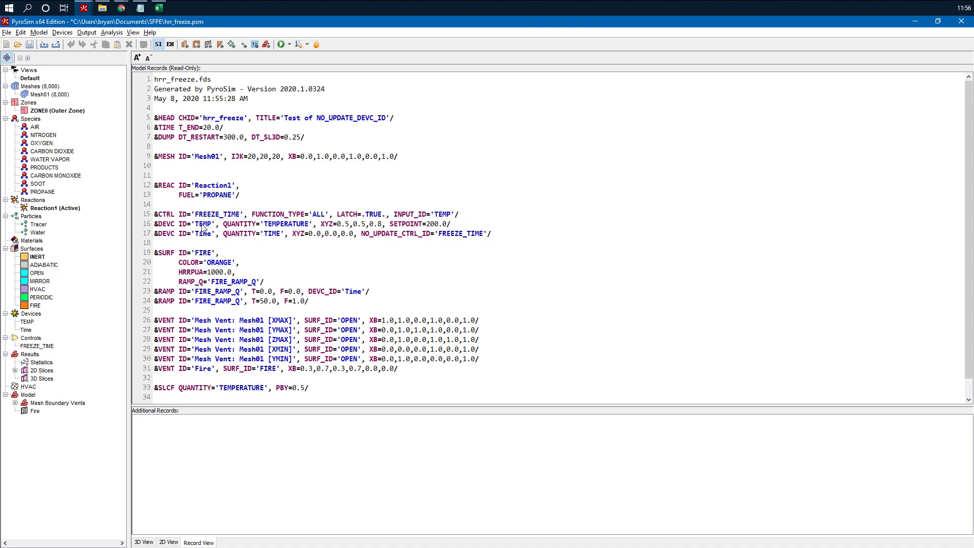
{"action": "left_click", "coordinate": [442, 228]}
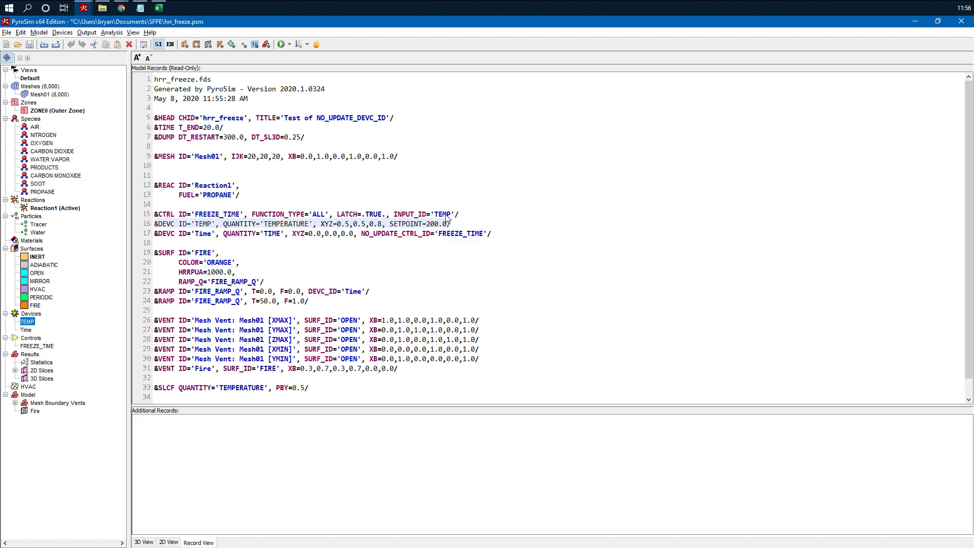
{"action": "left_click", "coordinate": [177, 234]}
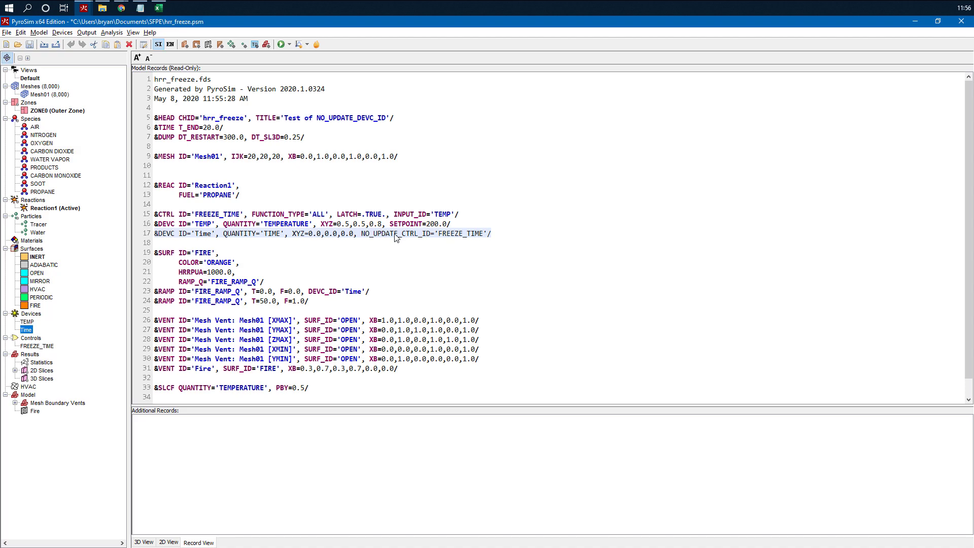
{"action": "left_click", "coordinate": [221, 218]}
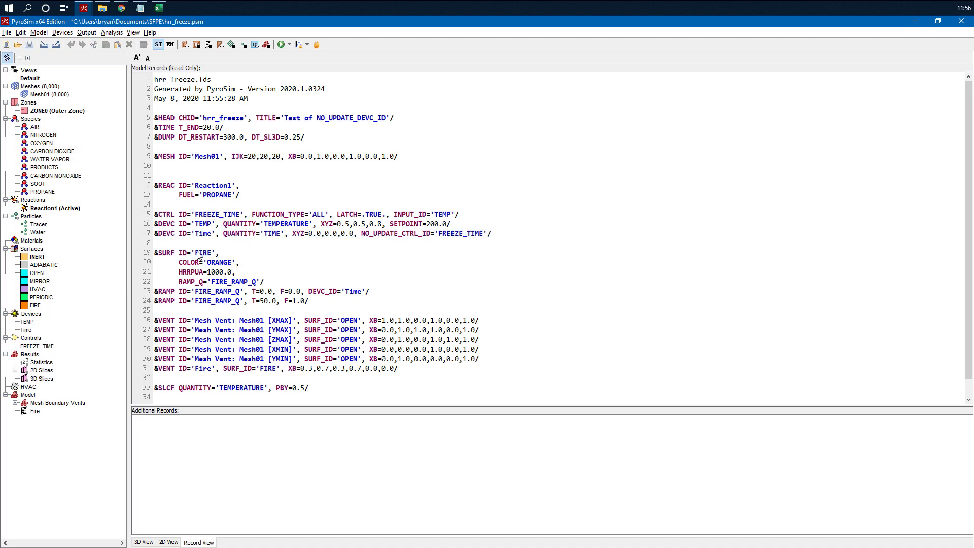
Examine the FIRE surface record and its two FIRE_RAMP_Q ramp lines, including the link to the Time device.
{"action": "scroll", "coordinate": [212, 271], "scroll_direction": "down", "scroll_amount": 1}
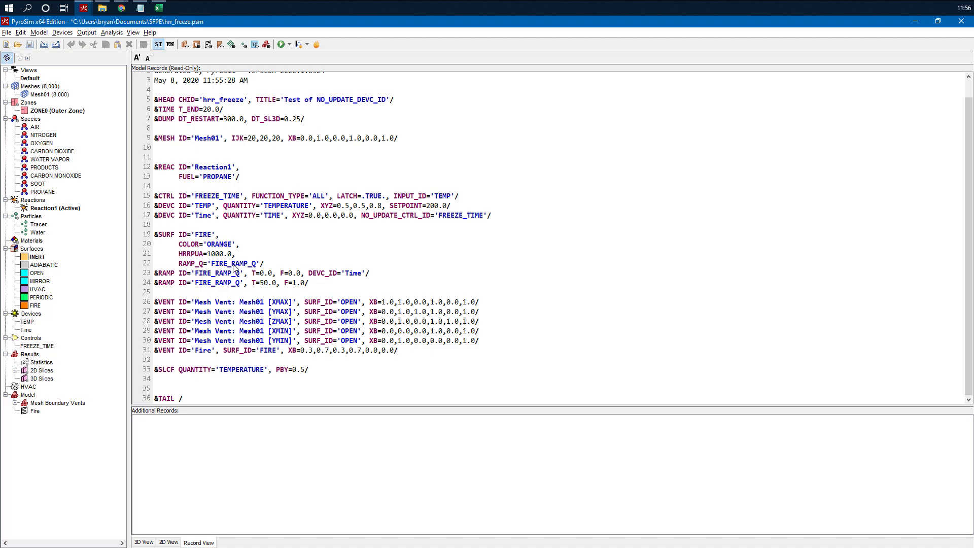
{"action": "left_click", "coordinate": [249, 265]}
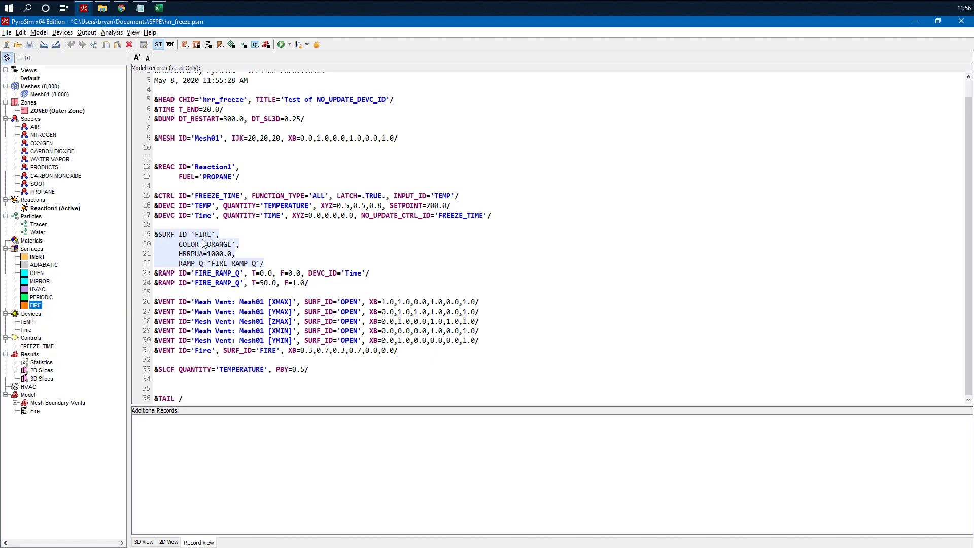
{"action": "left_click", "coordinate": [181, 276]}
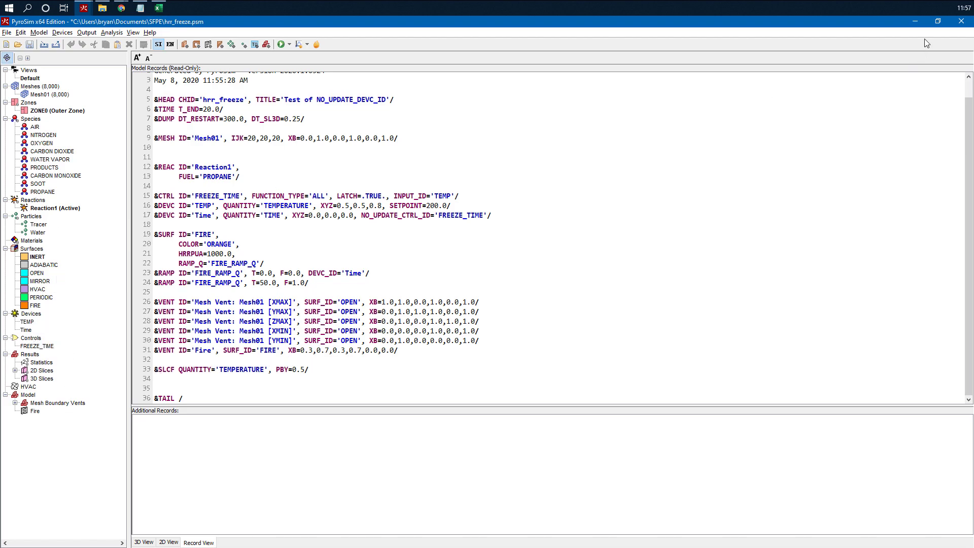
Move PyroSim out of the way to compare its records with those in the Chrome article.
{"action": "left_click", "coordinate": [938, 21]}
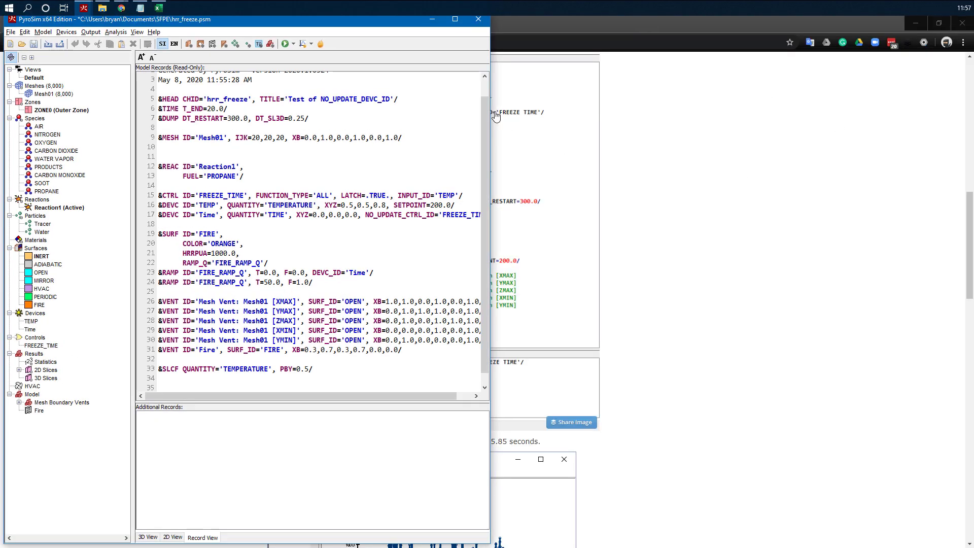
{"action": "left_click", "coordinate": [432, 23]}
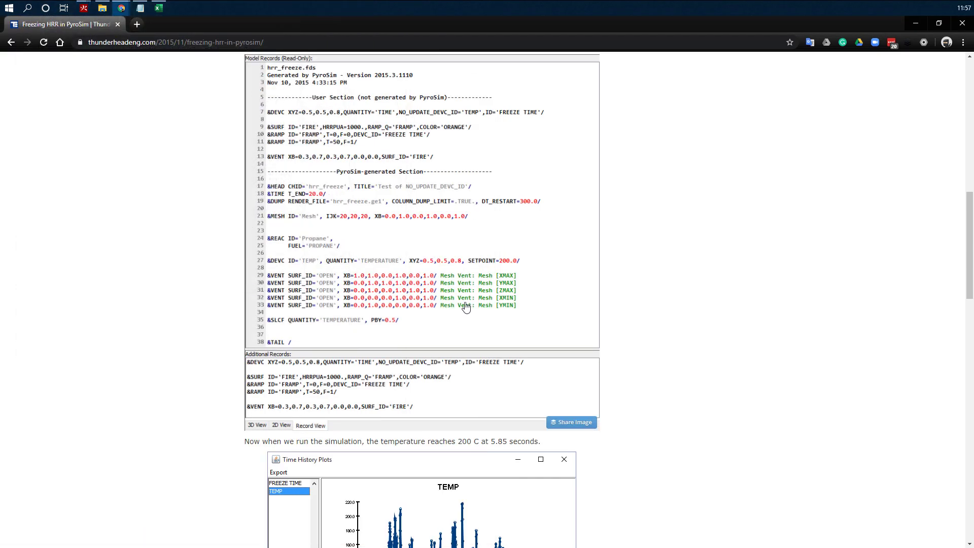
Examine the rest of the article's time history plots, the multiple-sprinkler freeze records and the downloadable input files in Chrome.
{"action": "mouse_move", "coordinate": [84, 8]}
{"action": "left_click", "coordinate": [113, 68]}
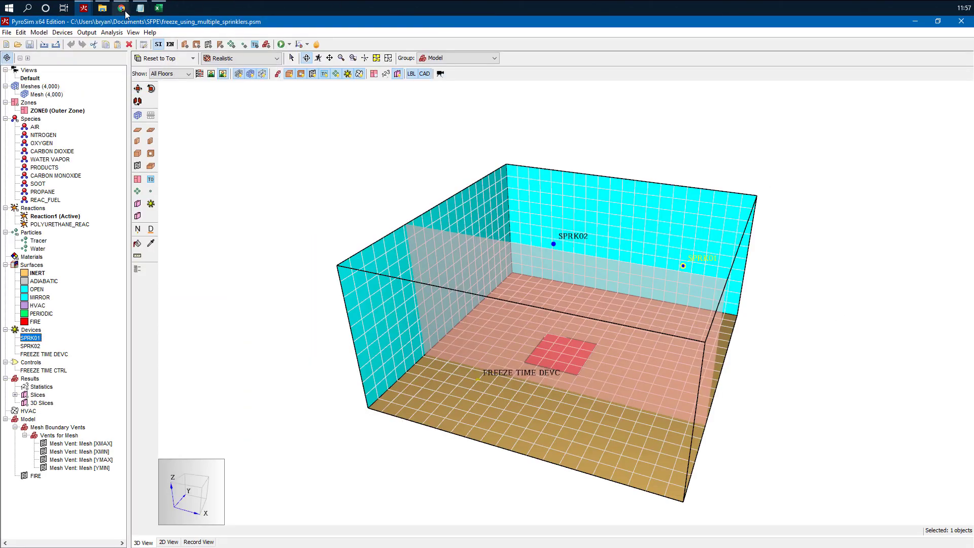
{"action": "mouse_move", "coordinate": [125, 15]}
{"action": "left_click", "coordinate": [95, 56]}
{"action": "scroll", "coordinate": [416, 383], "scroll_direction": "down", "scroll_amount": 1}
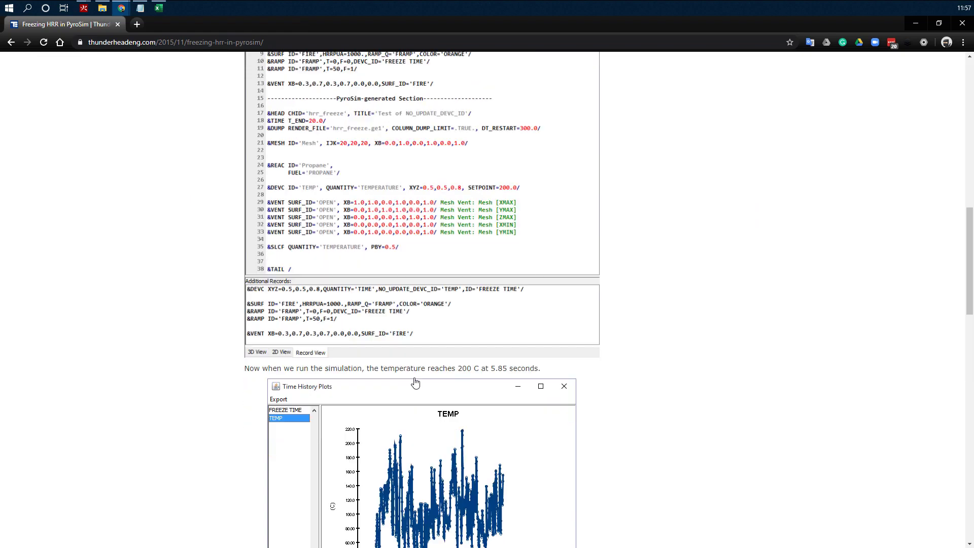
{"action": "scroll", "coordinate": [416, 383], "scroll_direction": "down", "scroll_amount": 20}
{"action": "scroll", "coordinate": [417, 380], "scroll_direction": "up", "scroll_amount": 4}
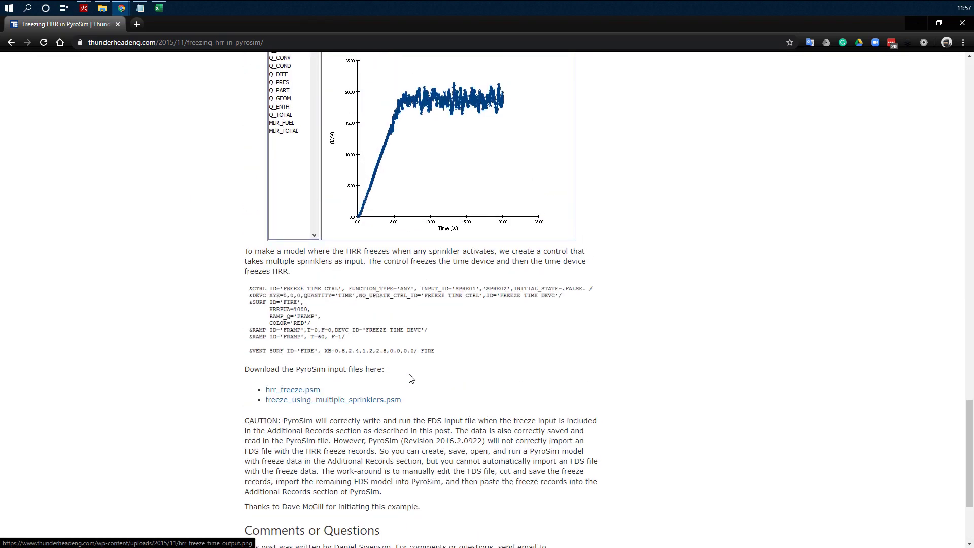
{"action": "scroll", "coordinate": [322, 285], "scroll_direction": "up", "scroll_amount": 4}
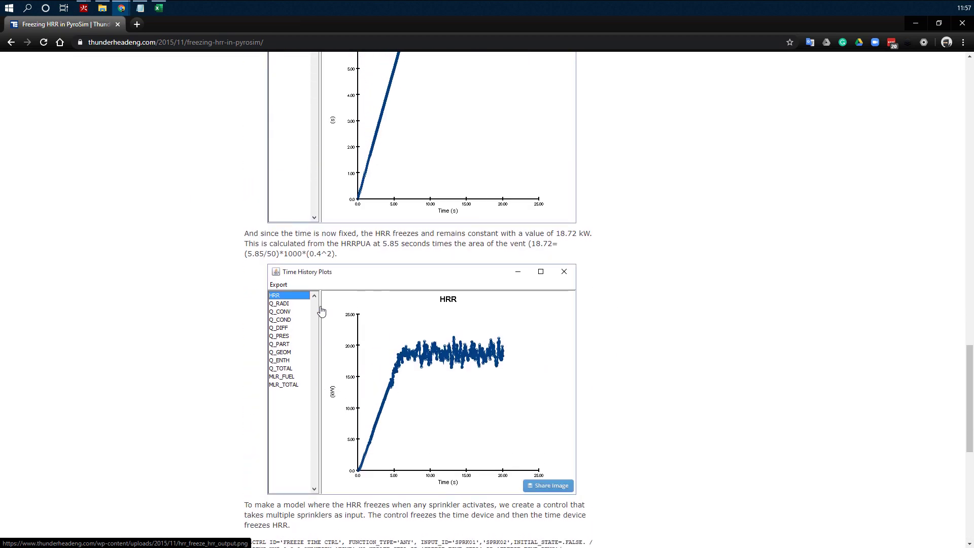
{"action": "scroll", "coordinate": [323, 311], "scroll_direction": "up", "scroll_amount": 4}
{"action": "scroll", "coordinate": [322, 311], "scroll_direction": "down", "scroll_amount": 12}
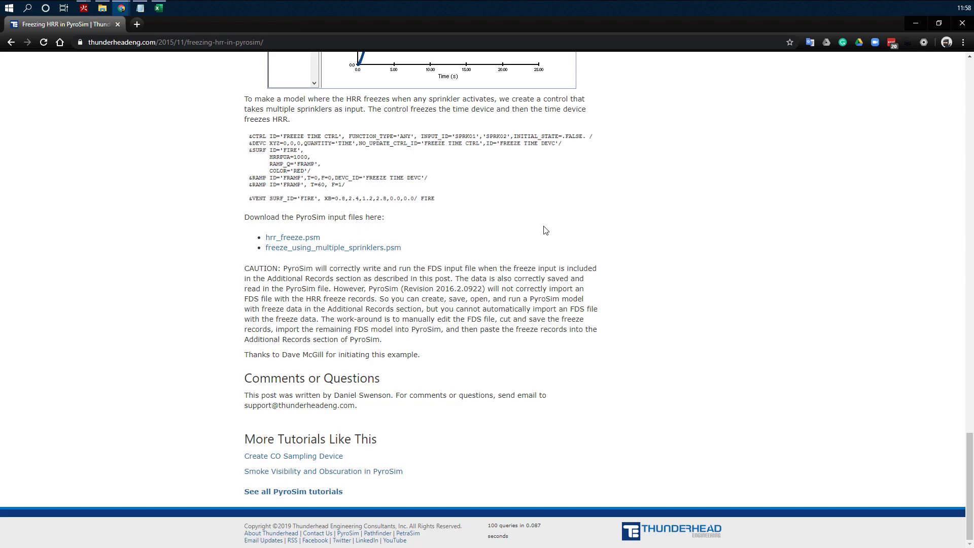
Switch to the freeze_using_multiple_sprinklers model in PyroSim and examine its two sprinklers, fire vent and temperature slice in 3D.
{"action": "left_click", "coordinate": [938, 27]}
{"action": "left_click", "coordinate": [864, 74]}
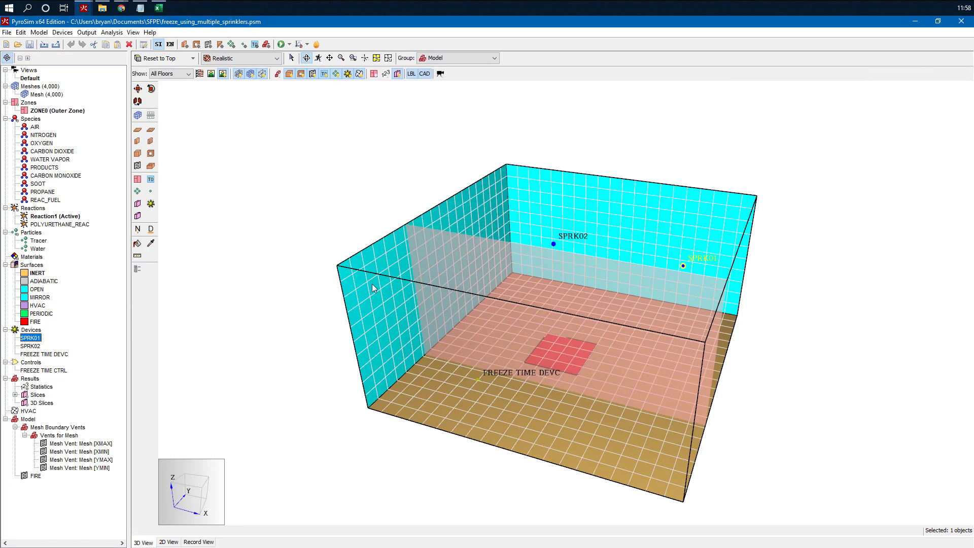
{"action": "left_click_drag", "start_coordinate": [574, 376], "coordinate": [522, 359]}
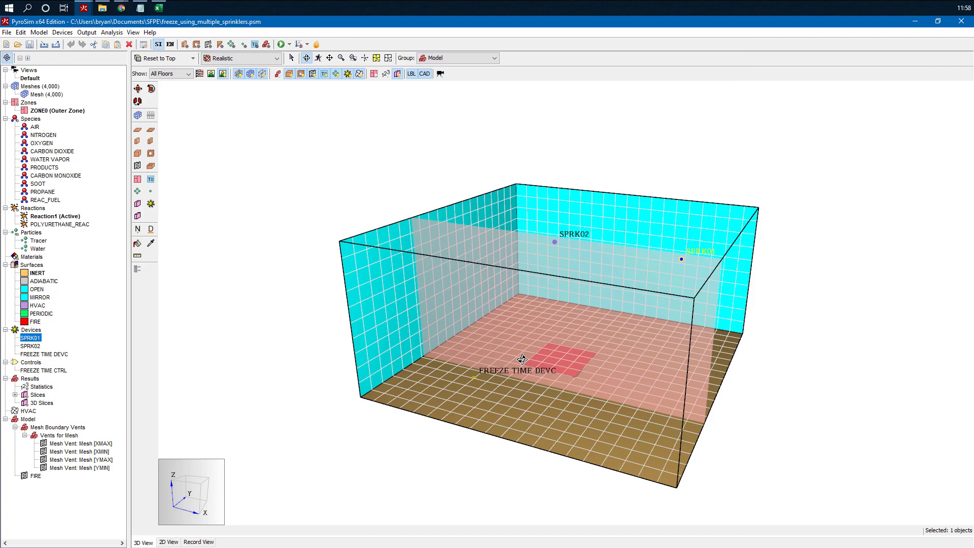
{"action": "left_click", "coordinate": [277, 224]}
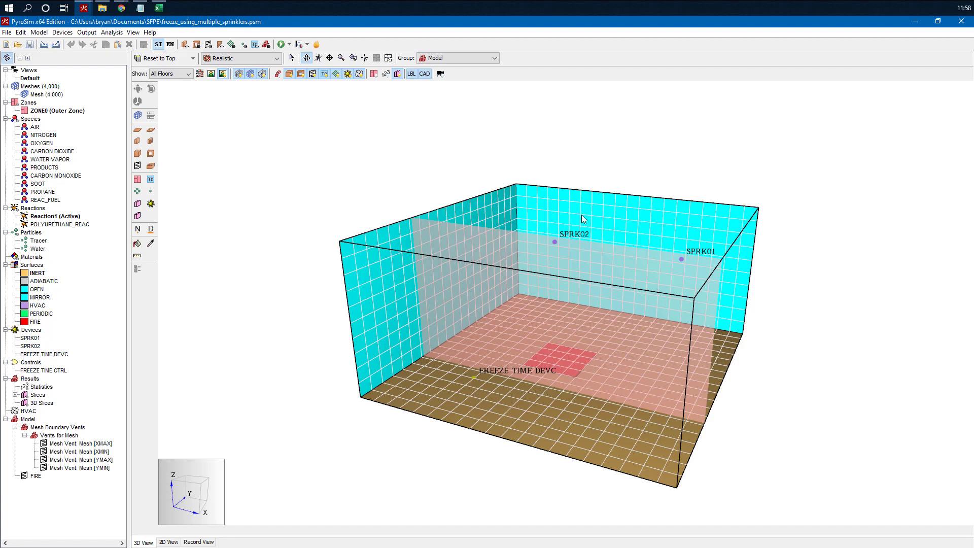
{"action": "left_click_drag", "start_coordinate": [677, 328], "coordinate": [561, 262]}
{"action": "left_click", "coordinate": [561, 263]}
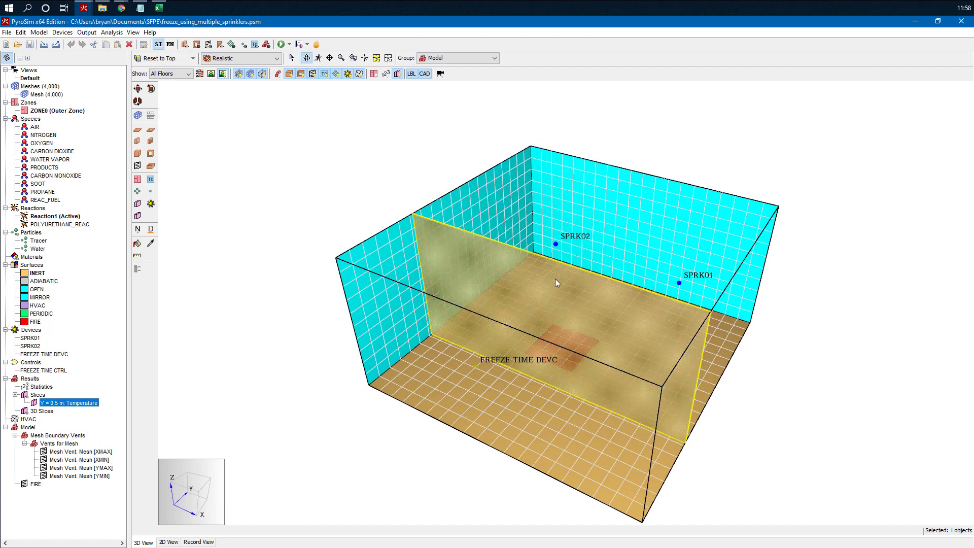
{"action": "left_click", "coordinate": [327, 211]}
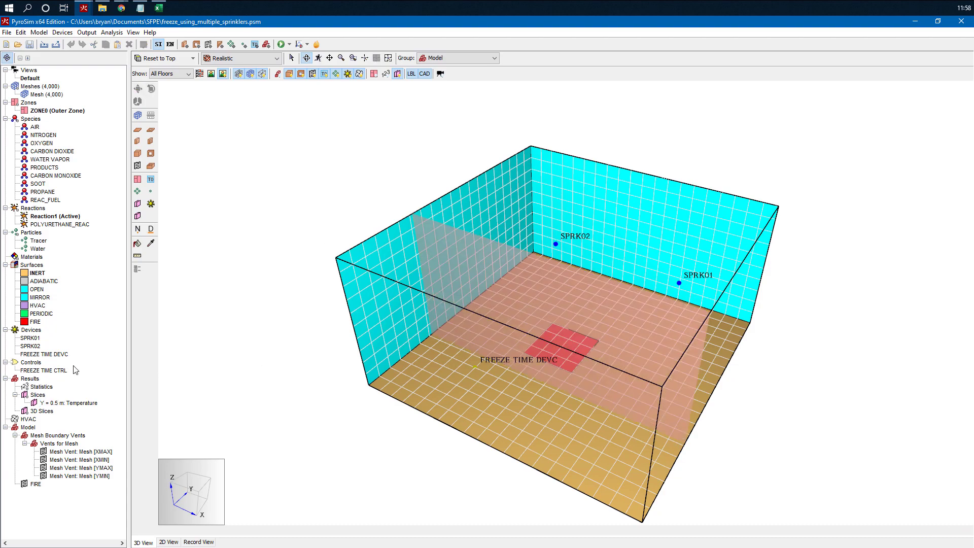
Open the FREEZE TIME DEVC device's properties and choose FREEZE TIME CTRL as its freeze output.
{"action": "double_click", "coordinate": [41, 355]}
{"action": "left_click_drag", "start_coordinate": [475, 167], "coordinate": [357, 126]}
{"action": "left_click_drag", "start_coordinate": [490, 282], "coordinate": [750, 282]}
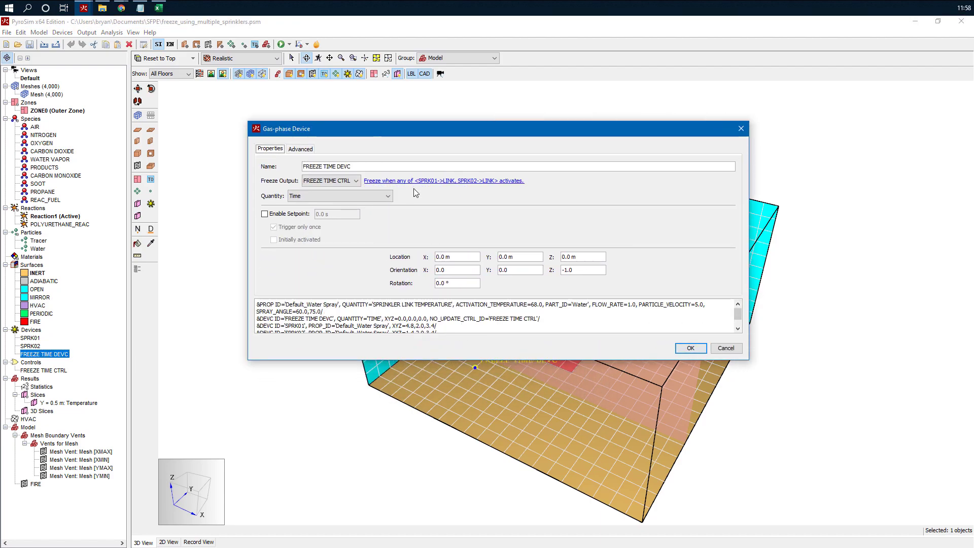
{"action": "left_click", "coordinate": [327, 185]}
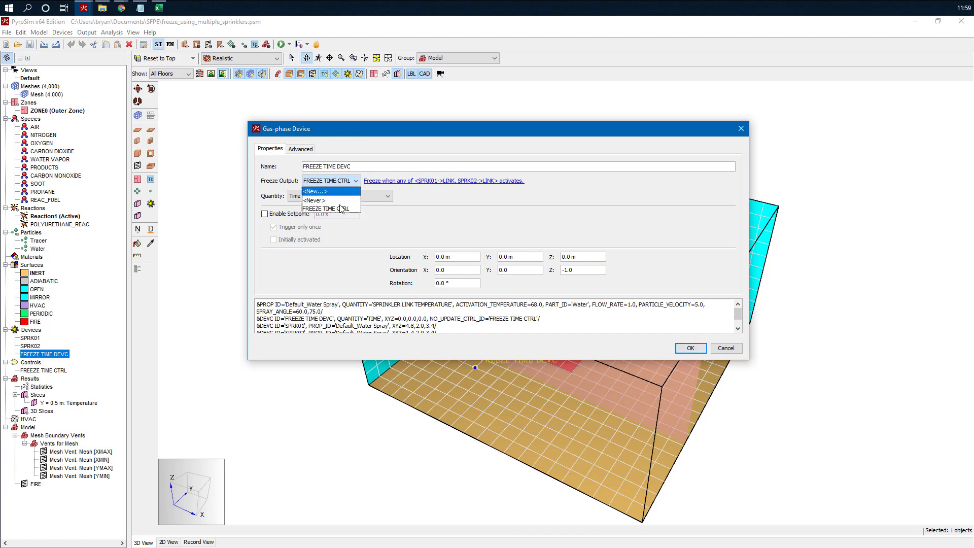
{"action": "left_click", "coordinate": [343, 213]}
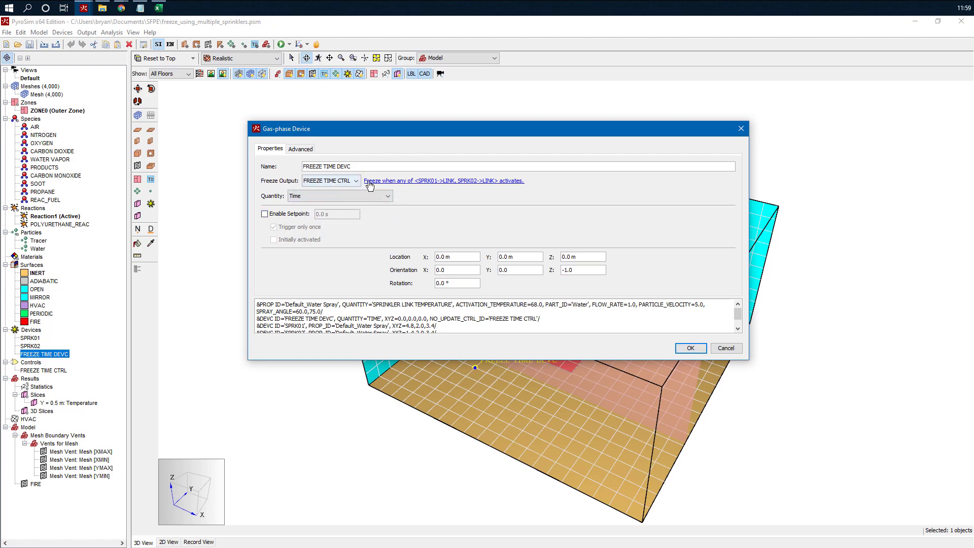
Edit the FREEZE TIME CTRL logic to use SPRK01->NOZZLE and SPRK02->NOZZLE as detectors instead of the two sprinkler links.
{"action": "left_click", "coordinate": [440, 182]}
{"action": "left_click_drag", "start_coordinate": [507, 189], "coordinate": [501, 137]}
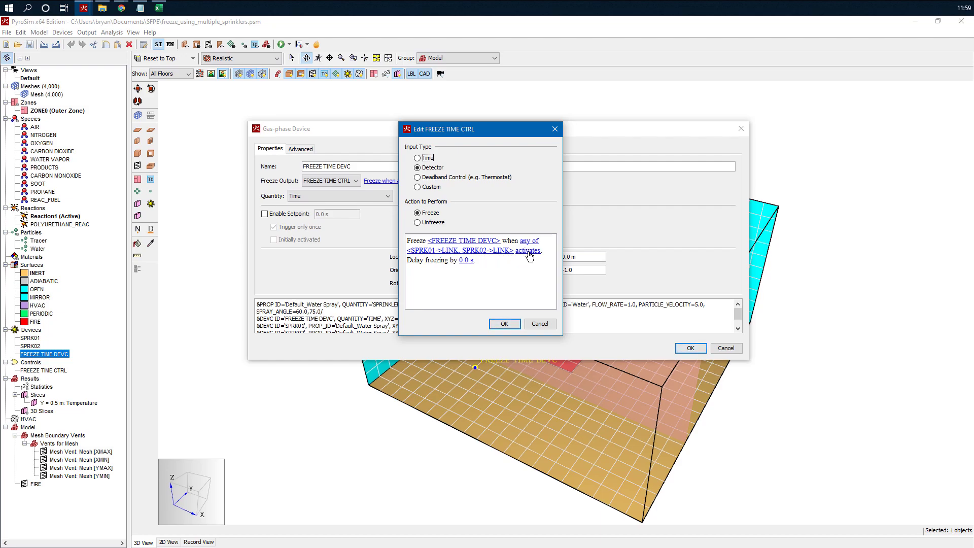
{"action": "left_click", "coordinate": [443, 253]}
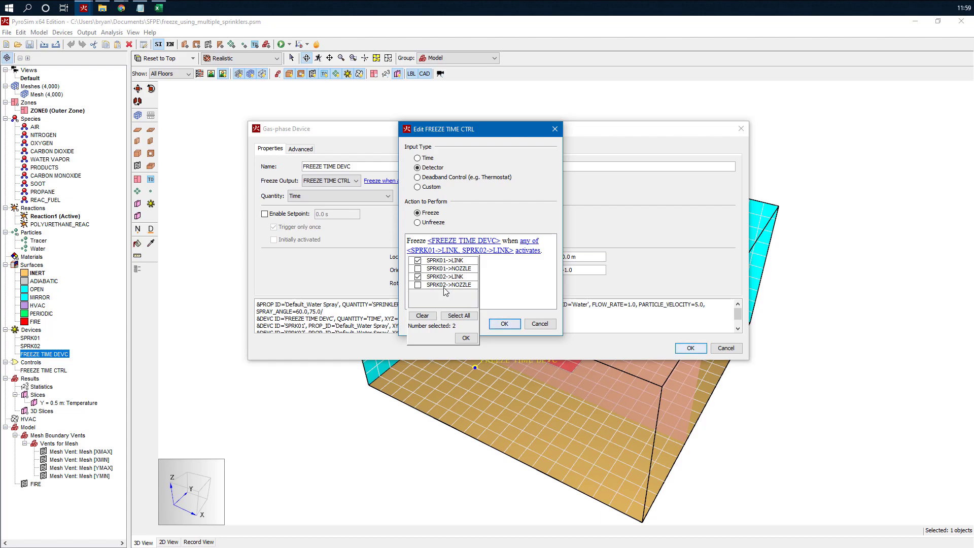
{"action": "left_click", "coordinate": [418, 261]}
{"action": "left_click", "coordinate": [418, 277]}
{"action": "left_click", "coordinate": [418, 269]}
{"action": "left_click", "coordinate": [418, 285]}
{"action": "left_click", "coordinate": [419, 285]}
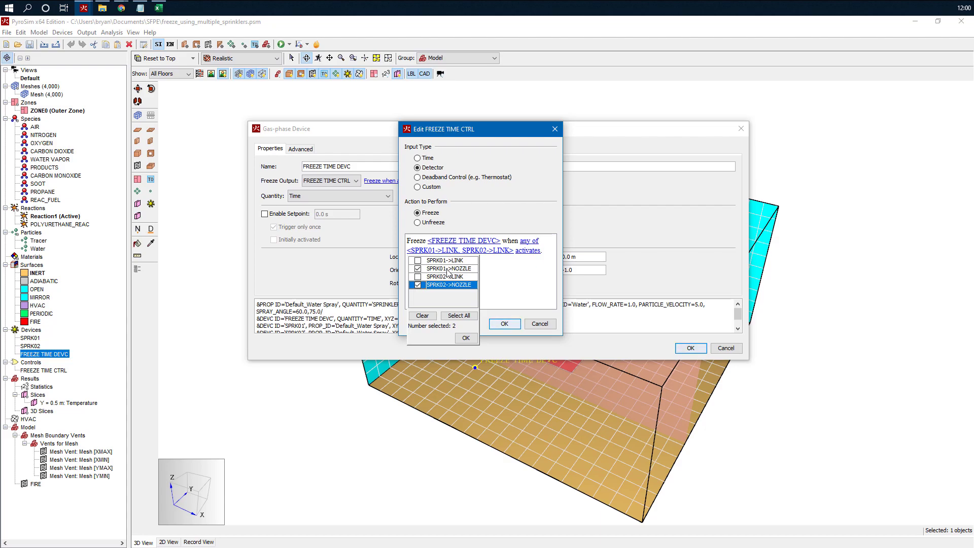
{"action": "left_click", "coordinate": [466, 338]}
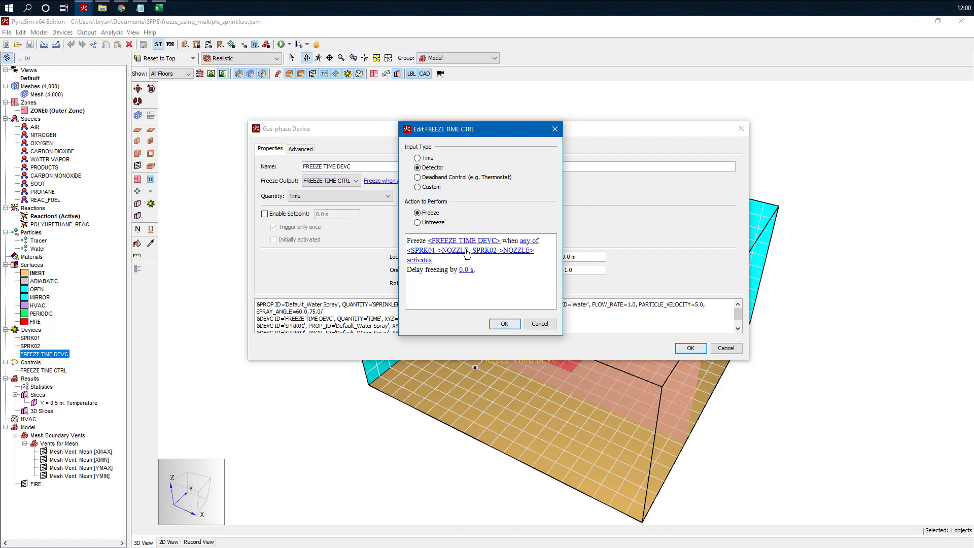
Try the all, at least n, no more than n and exactly n conditions for the nozzle detectors in the freeze control.
{"action": "left_click", "coordinate": [528, 245]}
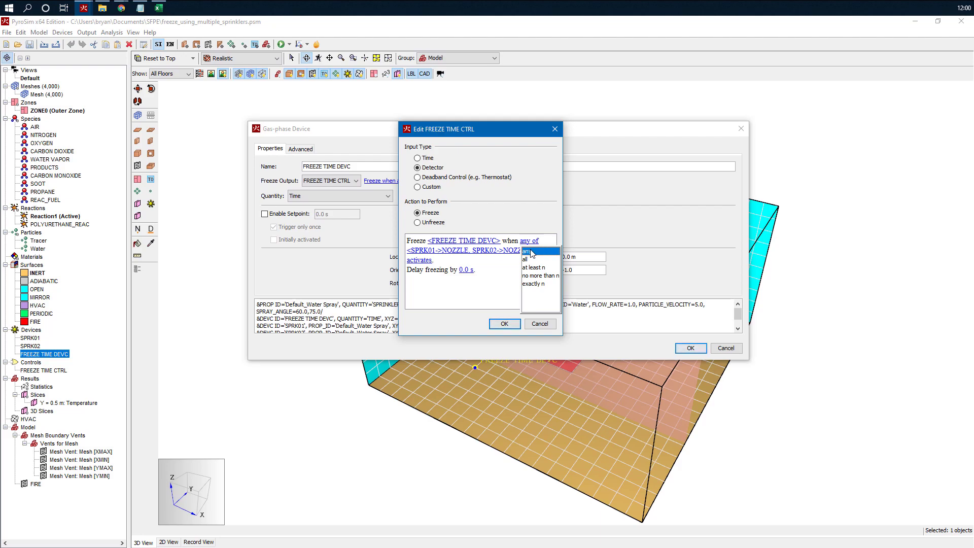
{"action": "left_click", "coordinate": [528, 259]}
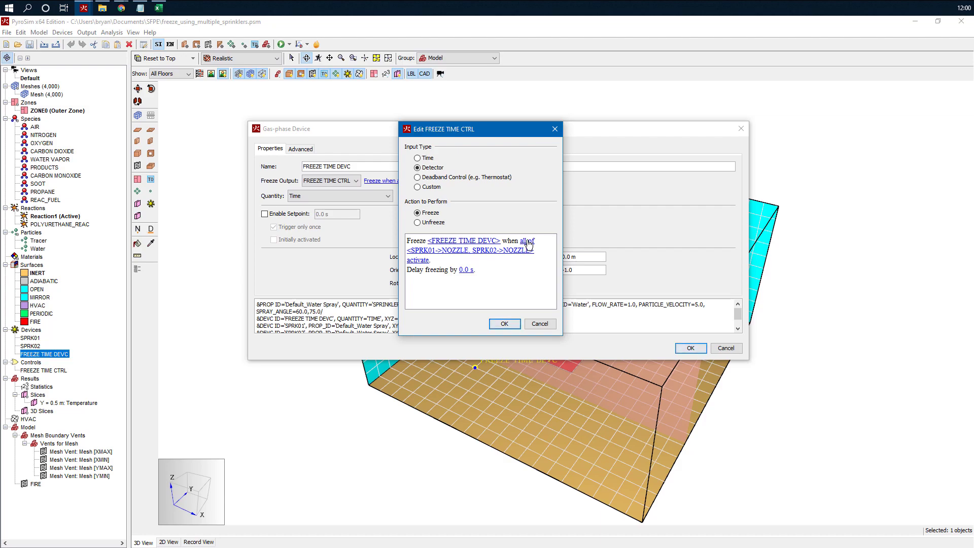
{"action": "left_click", "coordinate": [527, 244]}
{"action": "left_click", "coordinate": [540, 269]}
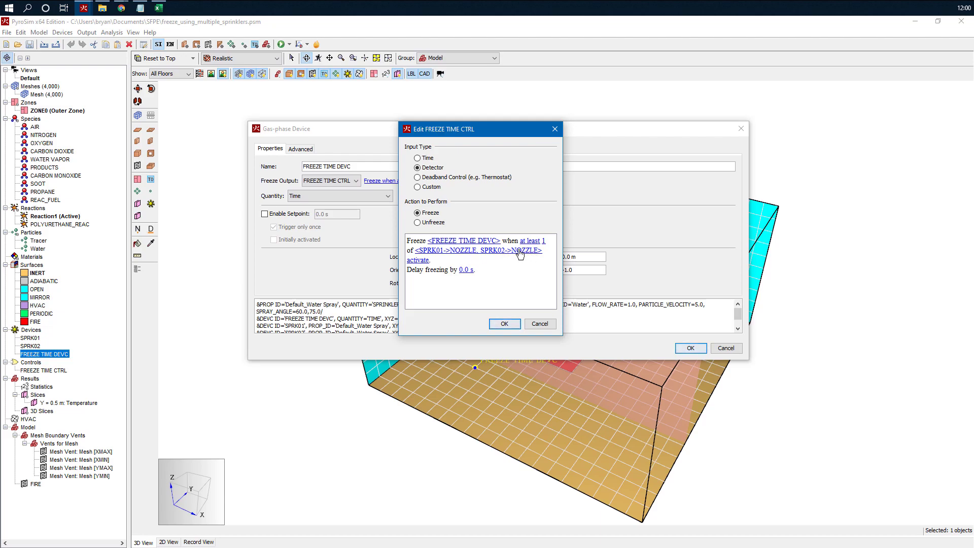
{"action": "left_click", "coordinate": [544, 241]}
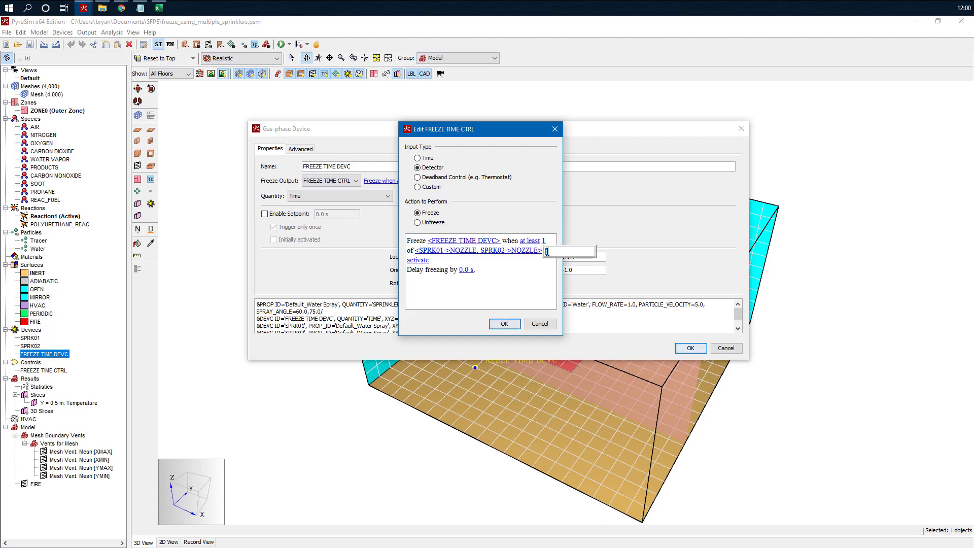
{"action": "left_click", "coordinate": [529, 242]}
{"action": "left_click", "coordinate": [534, 279]}
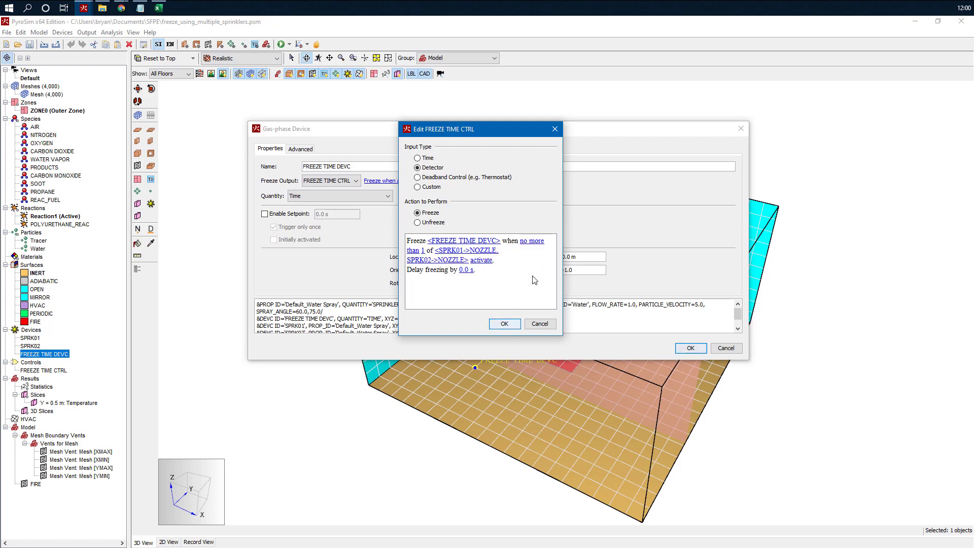
{"action": "left_click", "coordinate": [533, 242]}
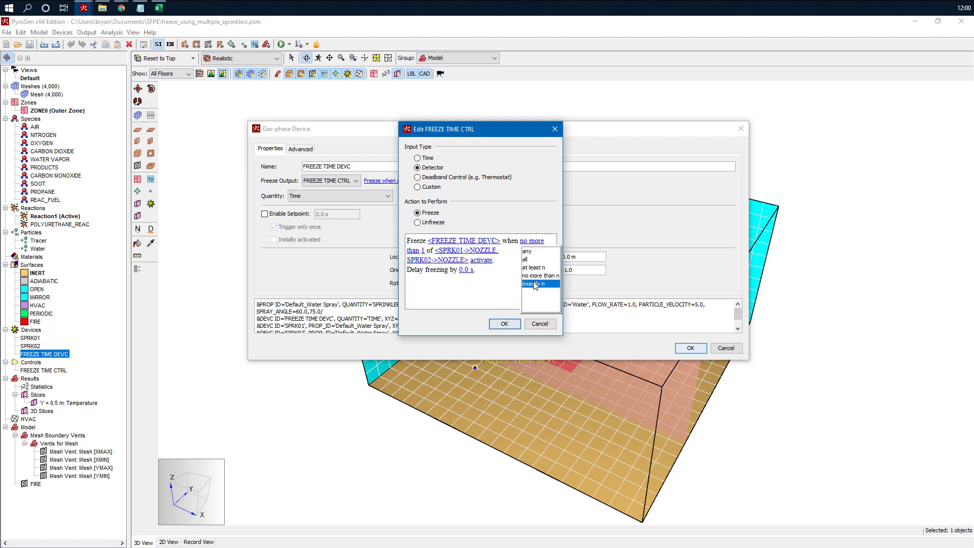
{"action": "left_click", "coordinate": [533, 283]}
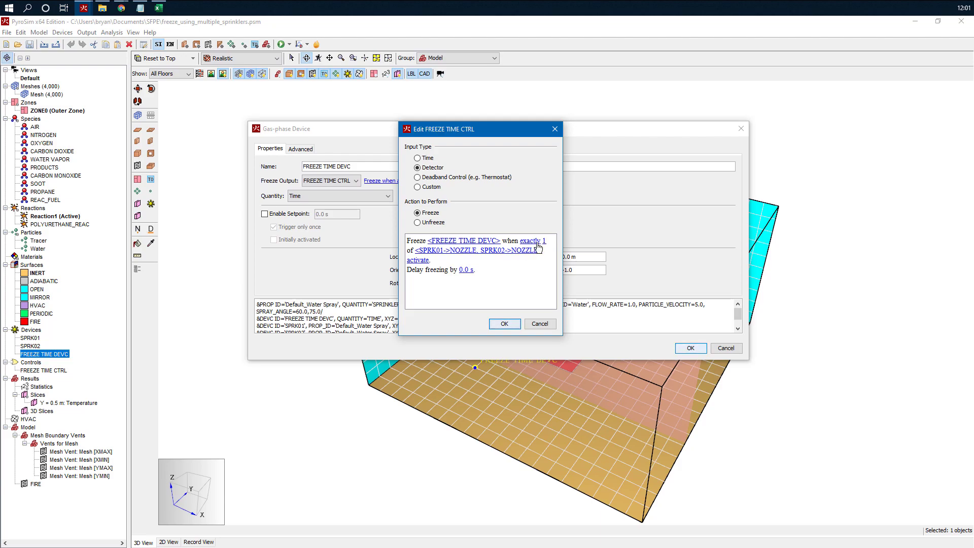
{"action": "left_click", "coordinate": [544, 242]}
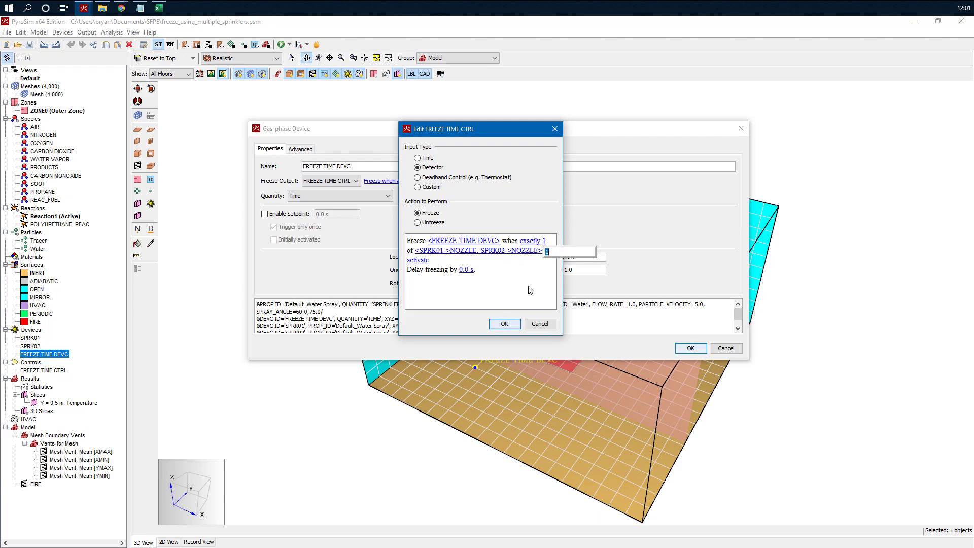
Set the freeze control to trigger when any of the nozzles activates, and accept the control and device settings.
{"action": "left_click", "coordinate": [531, 240]}
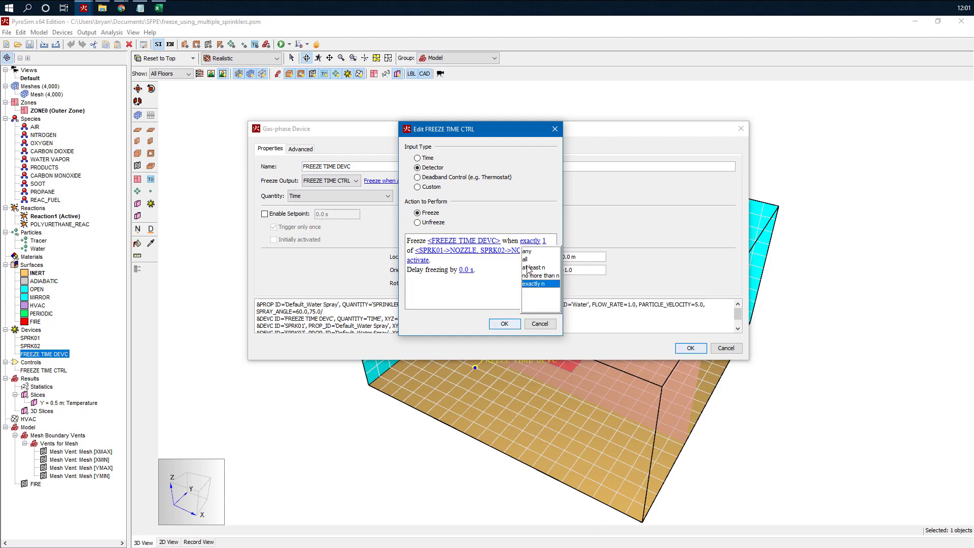
{"action": "left_click", "coordinate": [528, 251]}
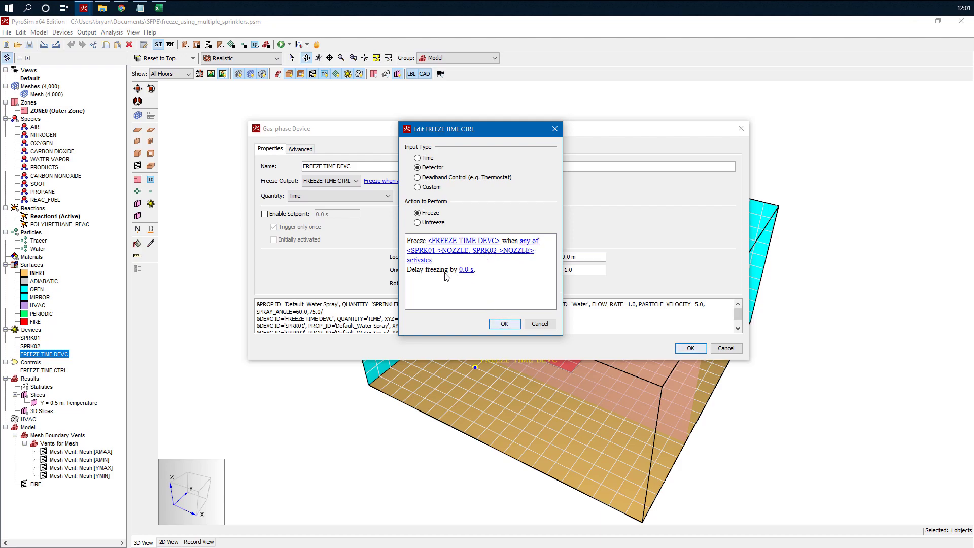
{"action": "left_click", "coordinate": [505, 323]}
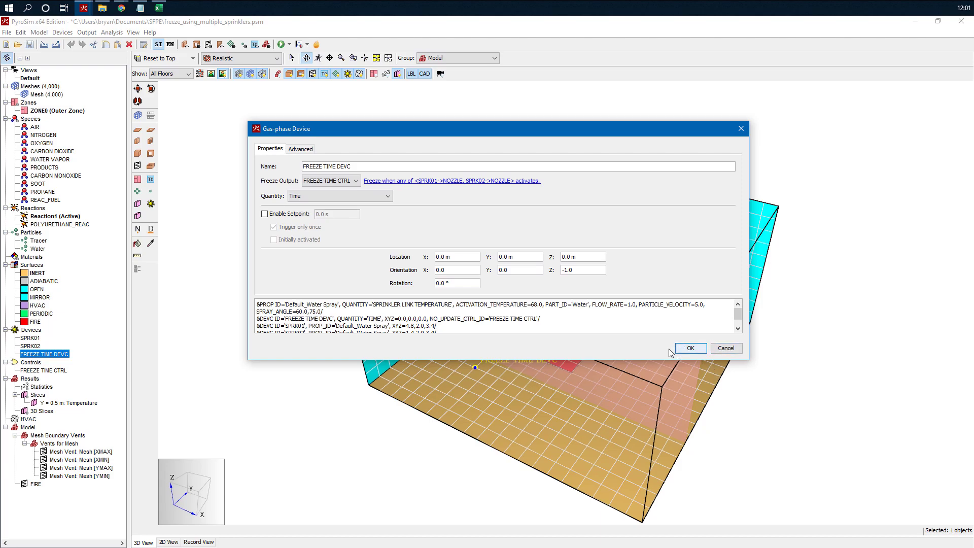
{"action": "left_click", "coordinate": [686, 350]}
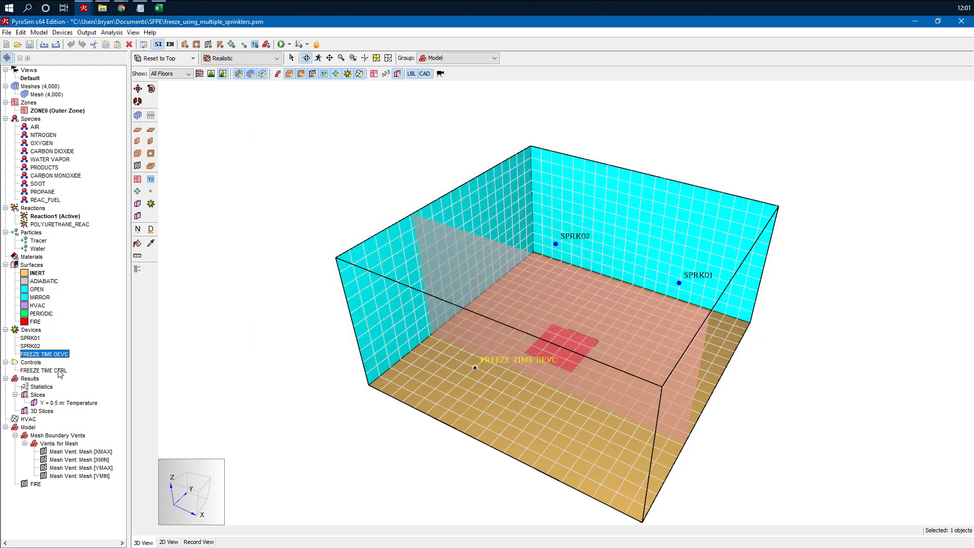
Open sprinkler SPRK01 and examine the activation temperature of its Default temperature link model without changing it.
{"action": "double_click", "coordinate": [30, 338]}
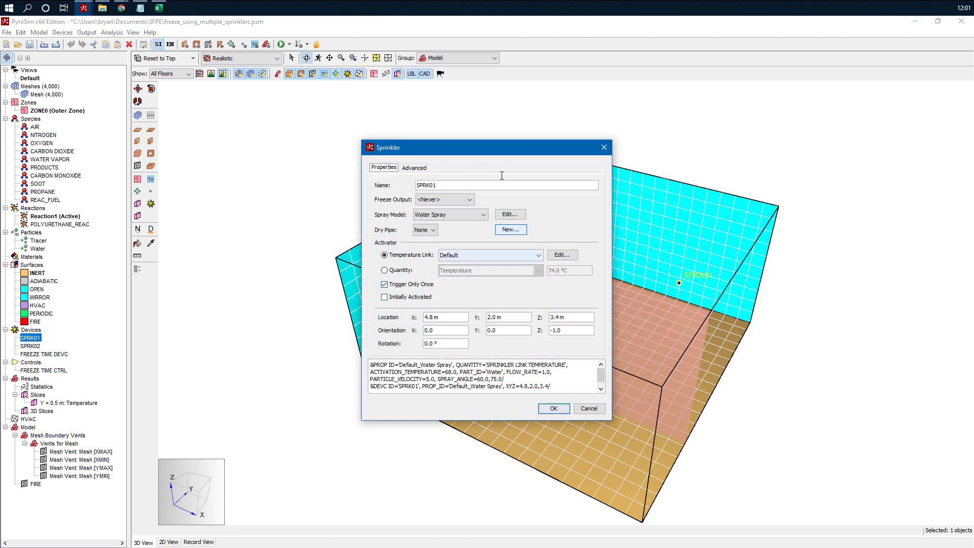
{"action": "left_click_drag", "start_coordinate": [437, 146], "coordinate": [304, 96]}
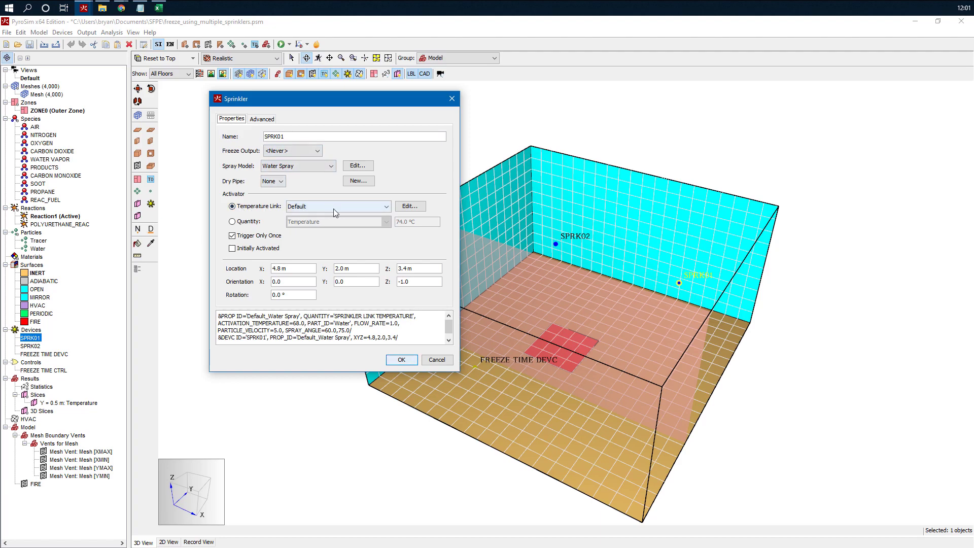
{"action": "left_click", "coordinate": [409, 207]}
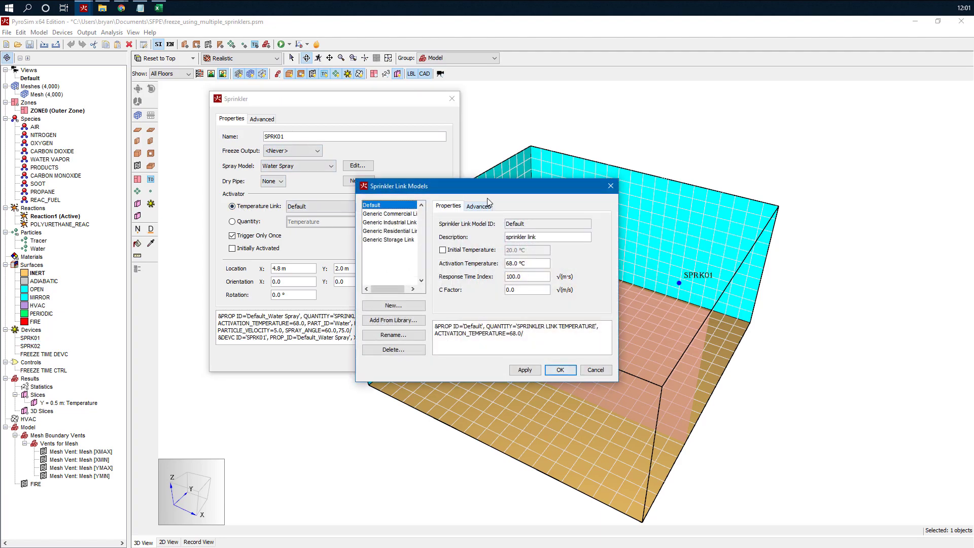
{"action": "left_click_drag", "start_coordinate": [504, 185], "coordinate": [502, 129]}
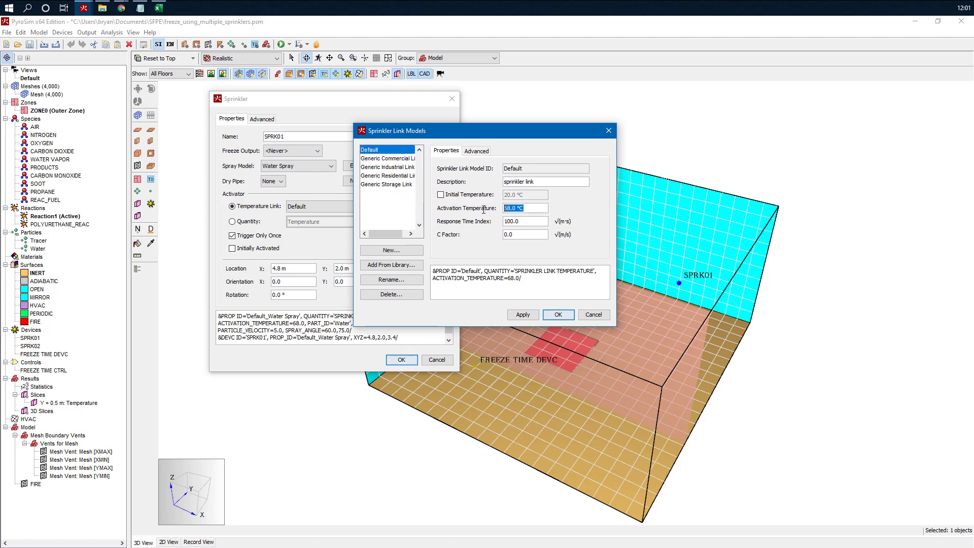
{"action": "key", "text": "Tab"}
{"action": "key", "text": "Tab"}
{"action": "left_click", "coordinate": [534, 208]}
{"action": "triple_click", "coordinate": [534, 208]}
{"action": "left_click", "coordinate": [528, 206]}
{"action": "triple_click", "coordinate": [533, 209]}
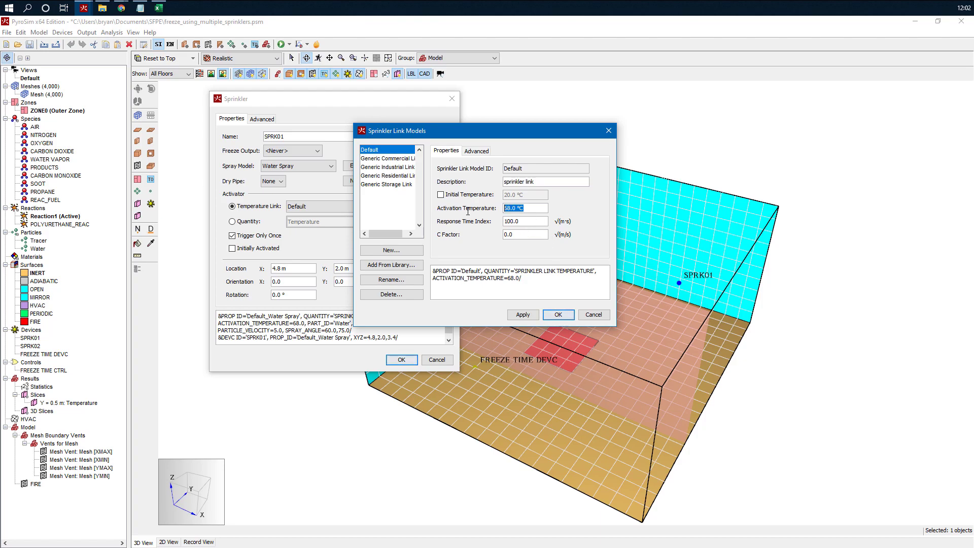
{"action": "left_click", "coordinate": [584, 317]}
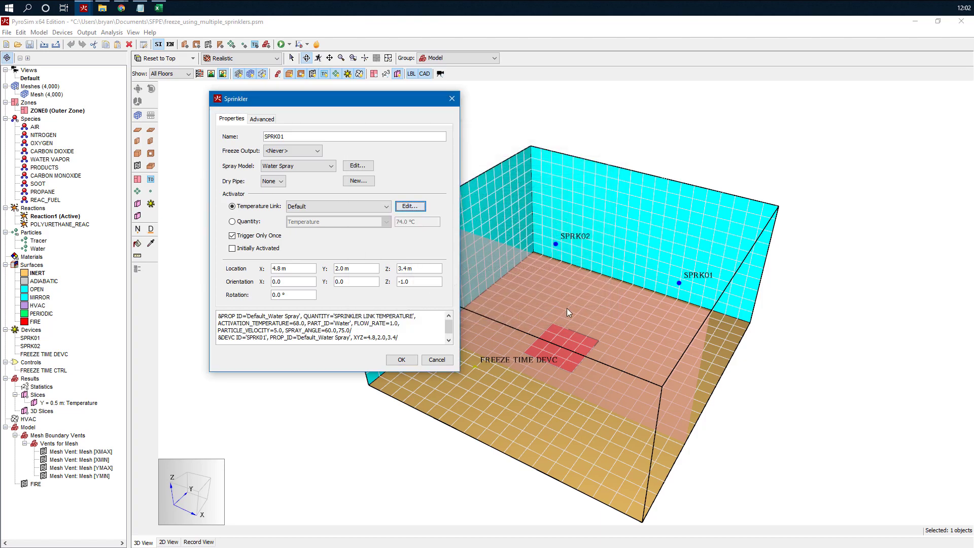
Accept sprinkler SPRK01's settings, plot the device results and compare the temperature histories of SPRK01 and SPRK02.
{"action": "left_click", "coordinate": [401, 359]}
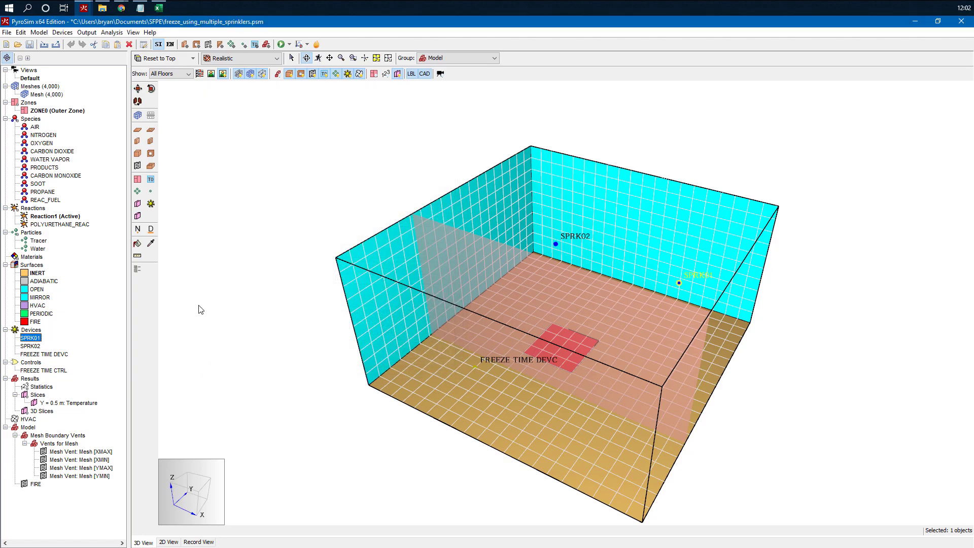
{"action": "left_click", "coordinate": [301, 44]}
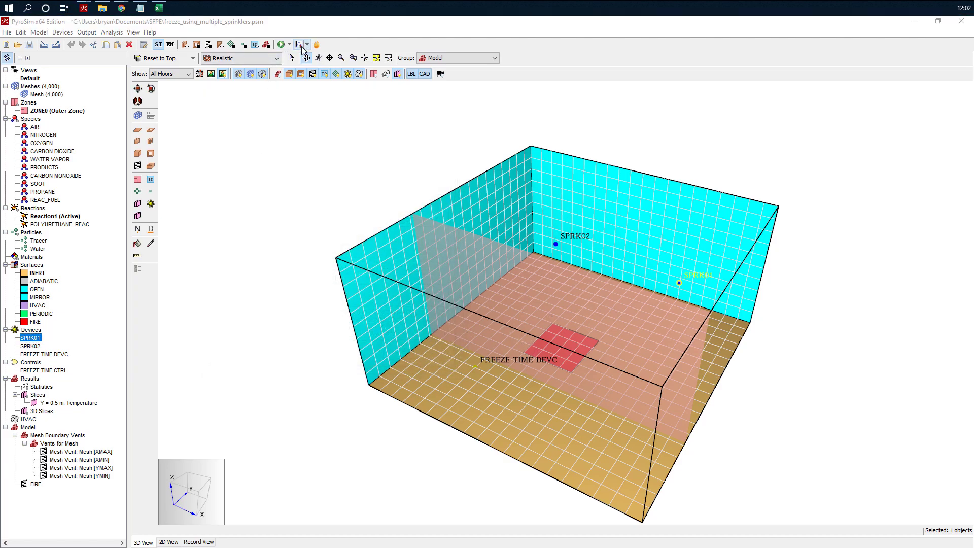
{"action": "left_click_drag", "start_coordinate": [547, 160], "coordinate": [315, 113]}
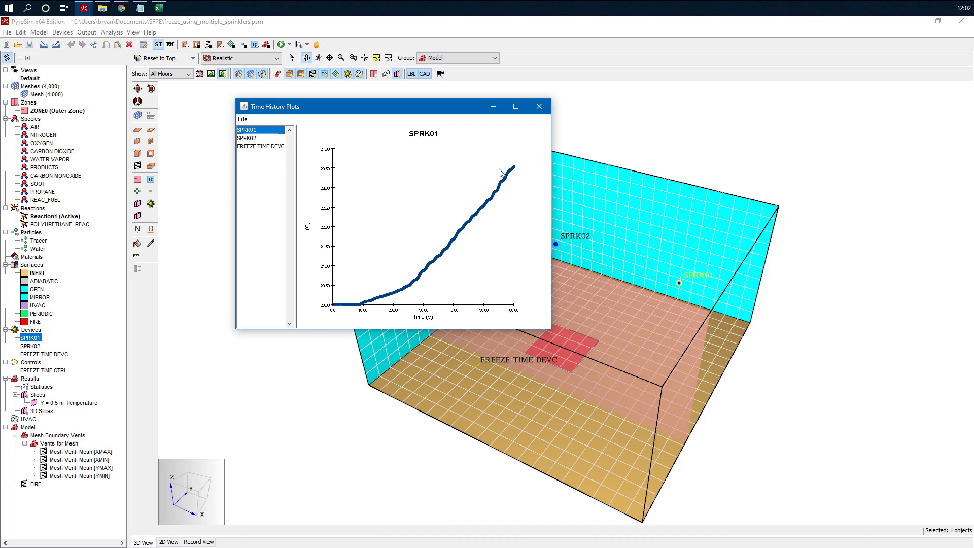
{"action": "left_click", "coordinate": [255, 139]}
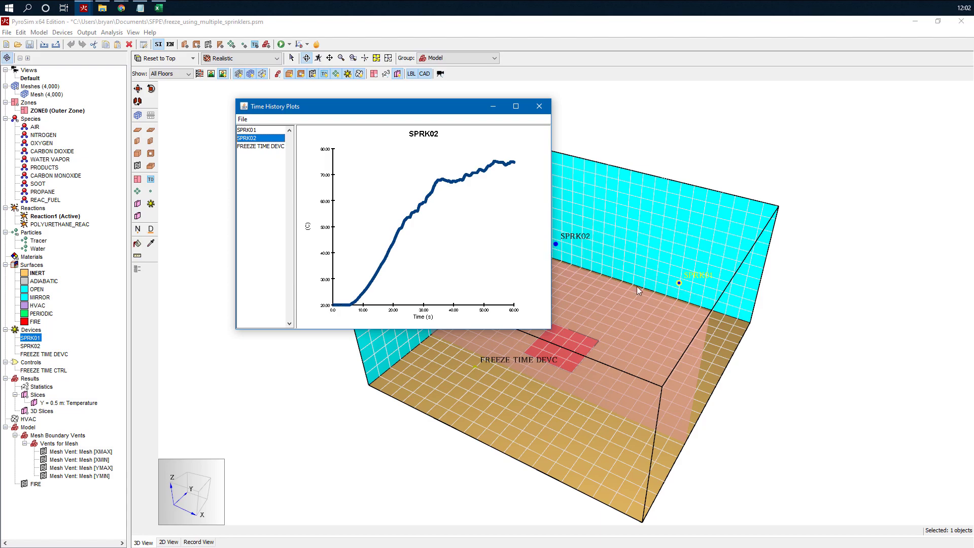
{"action": "left_click", "coordinate": [261, 131]}
{"action": "left_click", "coordinate": [262, 138]}
{"action": "left_click", "coordinate": [516, 106]}
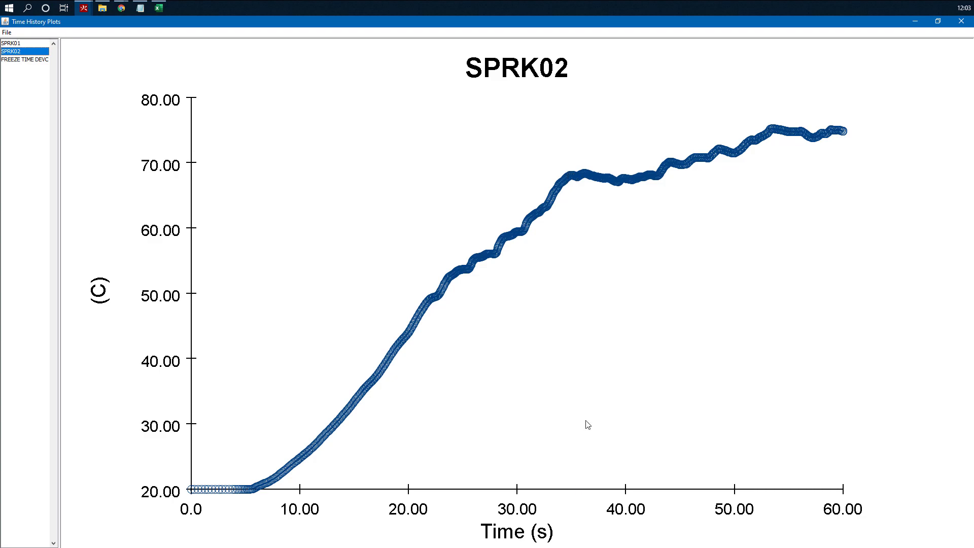
{"action": "left_click", "coordinate": [938, 21]}
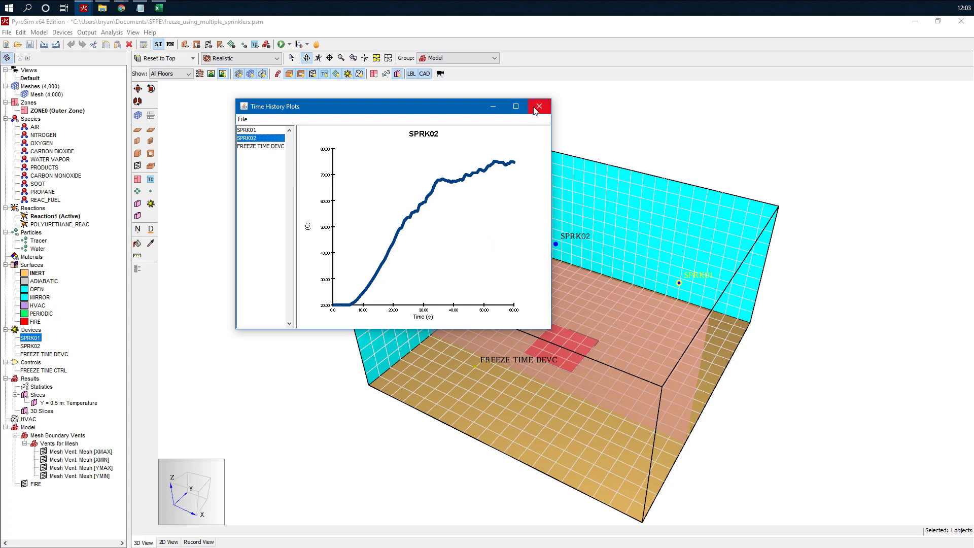
Examine the time history plot of FREEZE TIME DEVC at full size and close the plots.
{"action": "left_click", "coordinate": [261, 146]}
{"action": "left_click", "coordinate": [518, 108]}
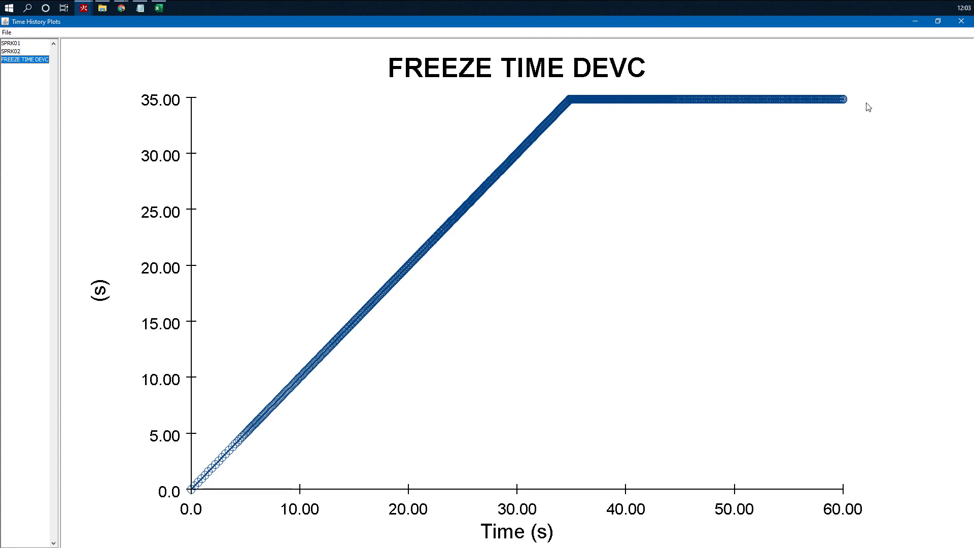
{"action": "left_click", "coordinate": [962, 21]}
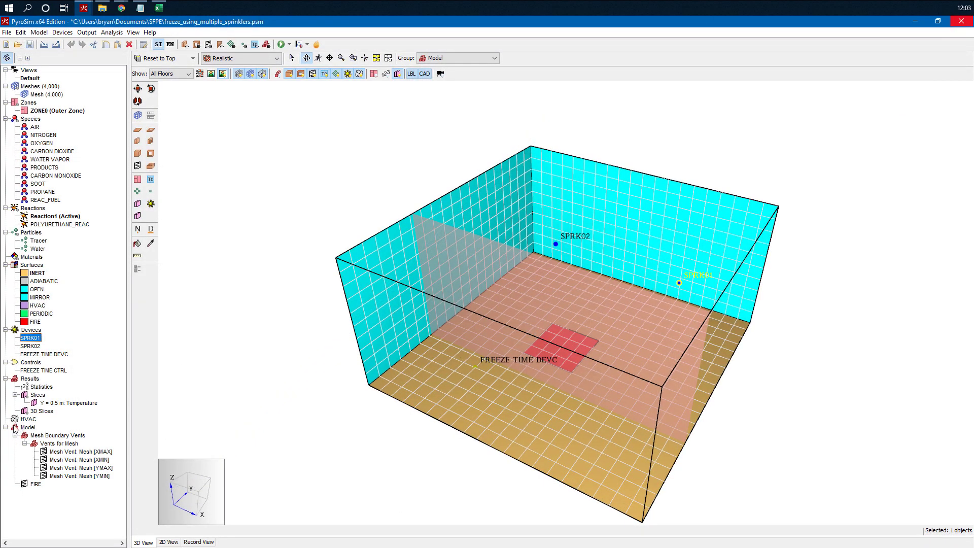
Review the FIRE surface's custom ramp with FREEZE TIME DEVC as function input and its heat release rate per area, without changing them.
{"action": "double_click", "coordinate": [31, 322]}
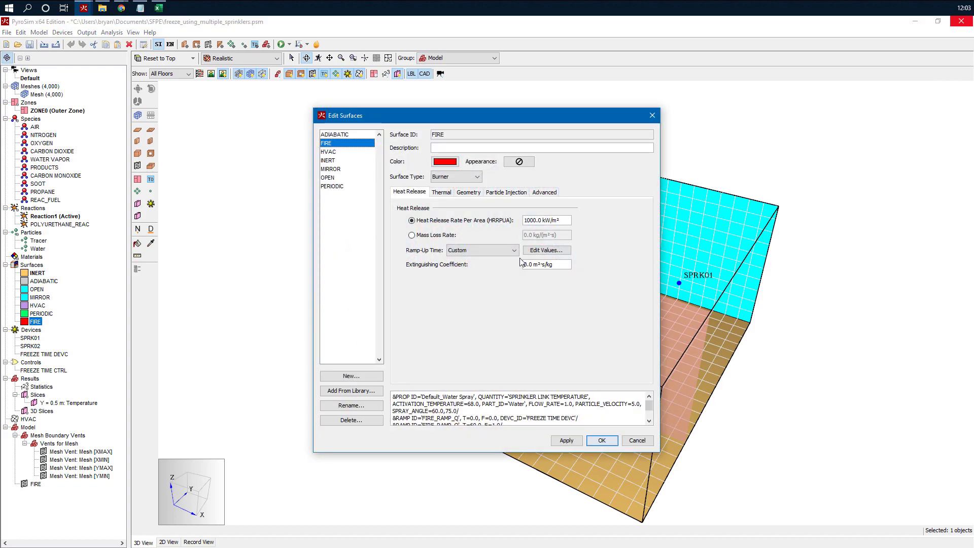
{"action": "left_click", "coordinate": [553, 251]}
{"action": "left_click", "coordinate": [463, 213]}
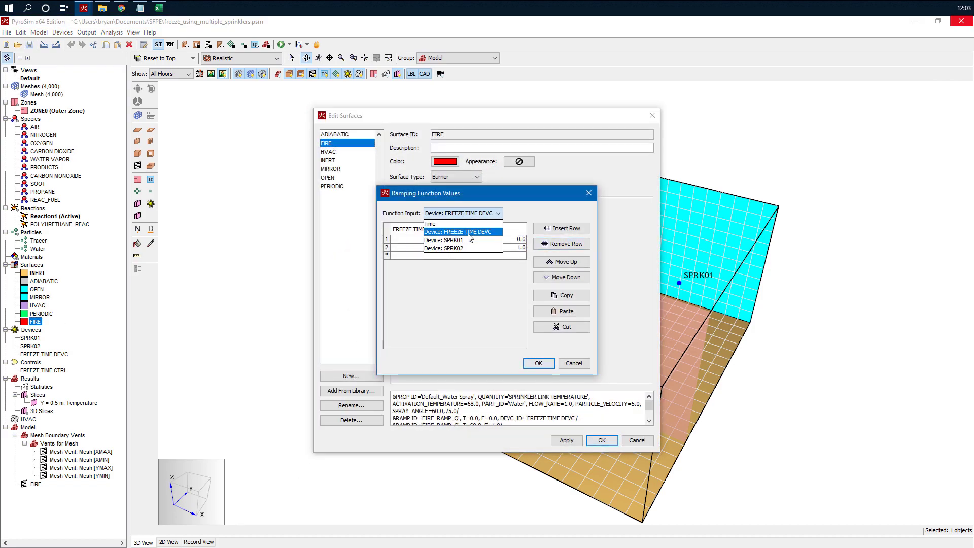
{"action": "left_click", "coordinate": [460, 232]}
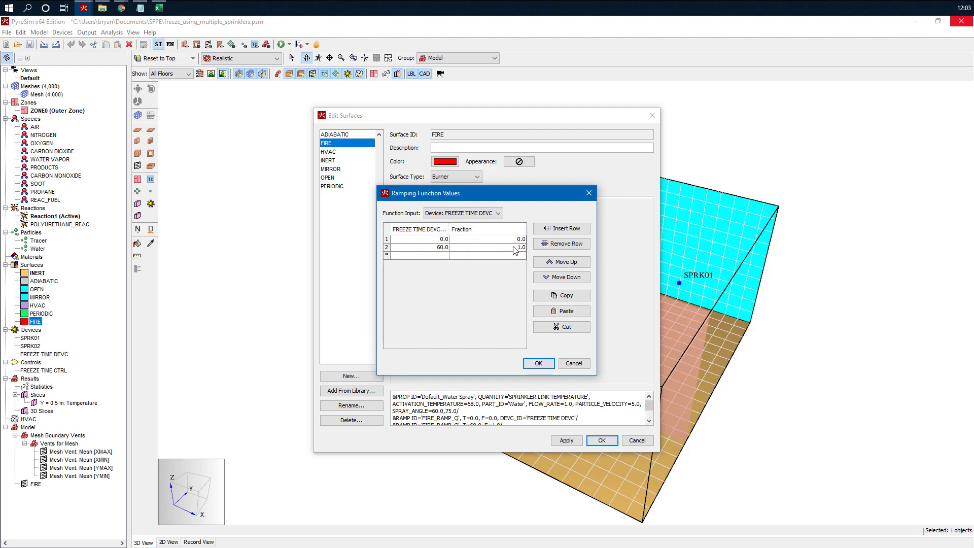
{"action": "left_click", "coordinate": [575, 363]}
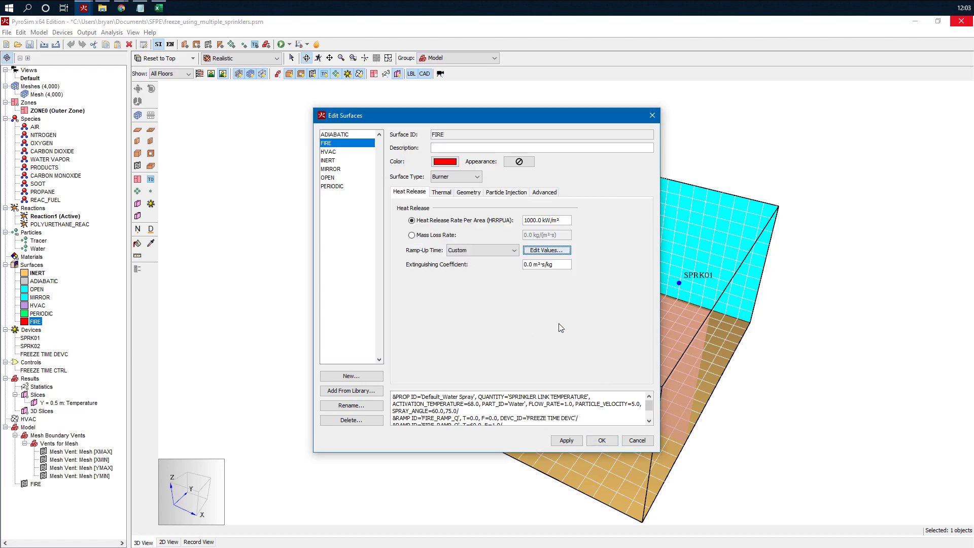
{"action": "left_click", "coordinate": [534, 220]}
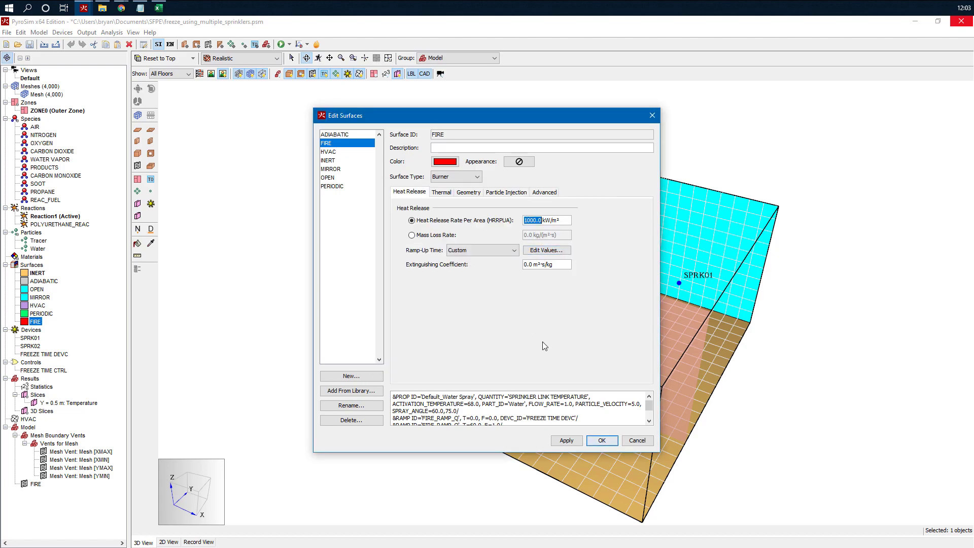
{"action": "left_click", "coordinate": [638, 441]}
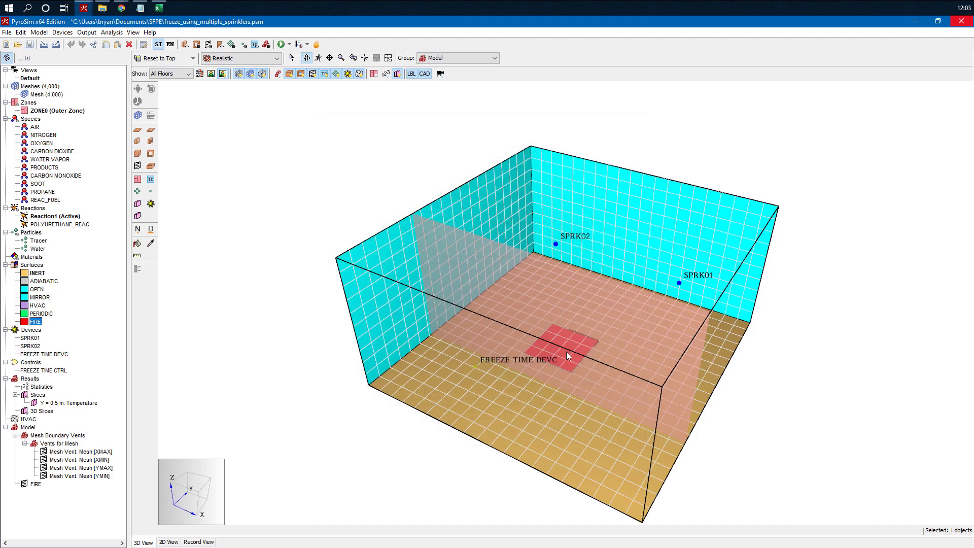
Open the FIRE vent in the model and check its geometry bounds, keeping them as they are.
{"action": "left_click", "coordinate": [566, 351]}
{"action": "left_click", "coordinate": [393, 131]}
{"action": "double_click", "coordinate": [561, 363]}
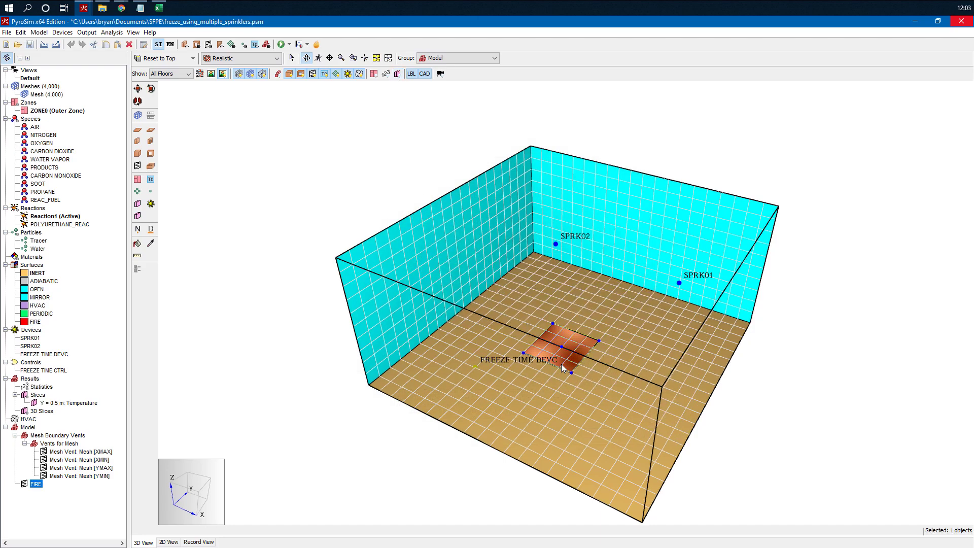
{"action": "left_click", "coordinate": [421, 183]}
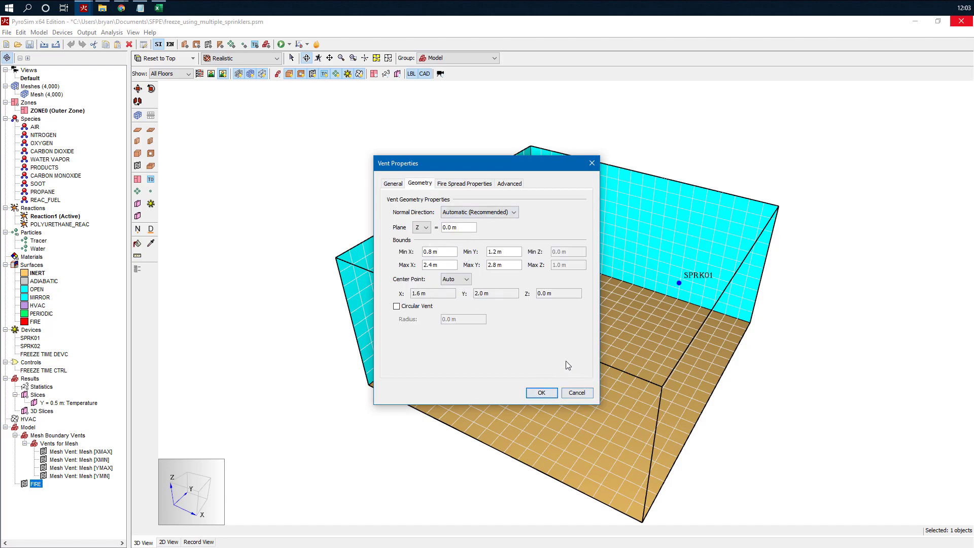
{"action": "left_click", "coordinate": [542, 393]}
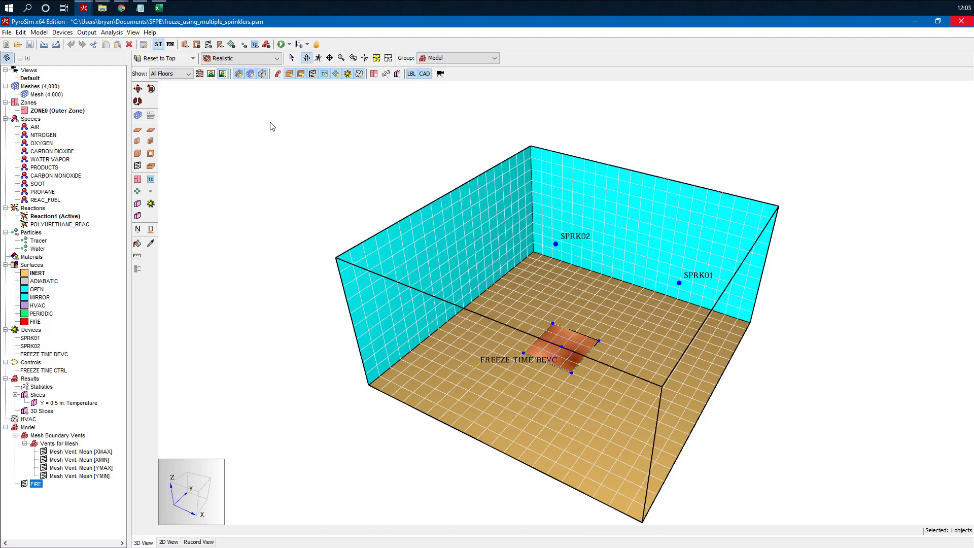
Plot the thermal results, examine the HRR curve over time and close the plot.
{"action": "left_click", "coordinate": [307, 45]}
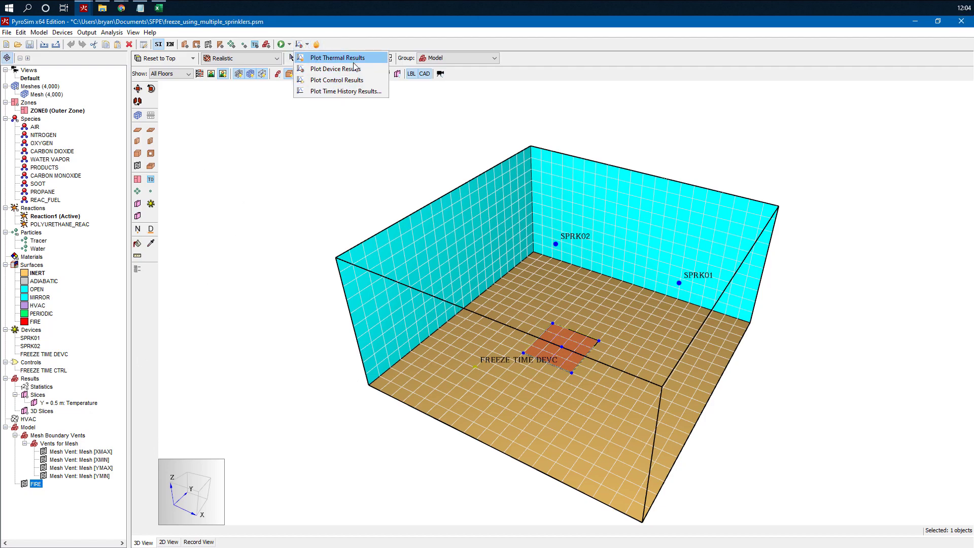
{"action": "left_click", "coordinate": [334, 68]}
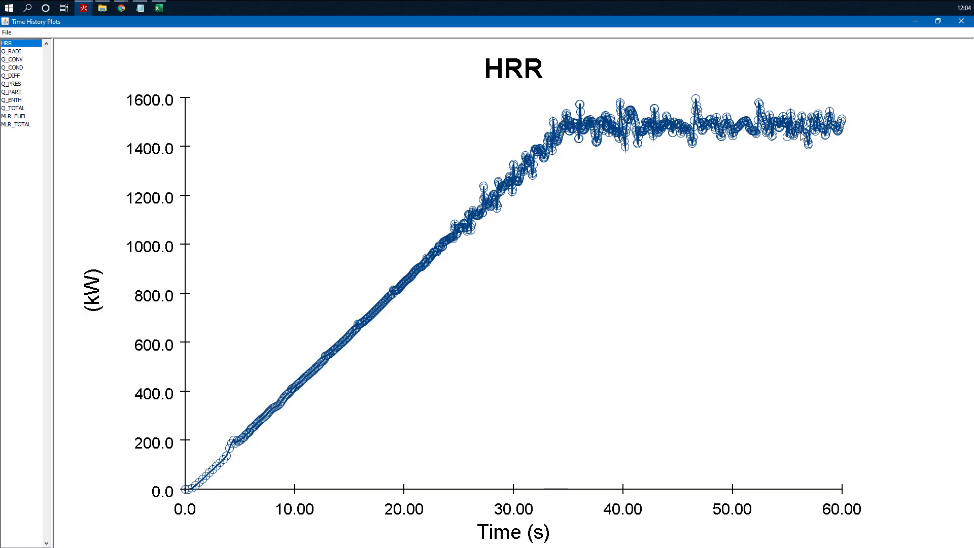
{"action": "left_click", "coordinate": [962, 21]}
Review the freeze output condition of FREEZE TIME DEVC and inspect the fire and sprinklers in the model.
{"action": "left_click_drag", "start_coordinate": [480, 317], "coordinate": [604, 337]}
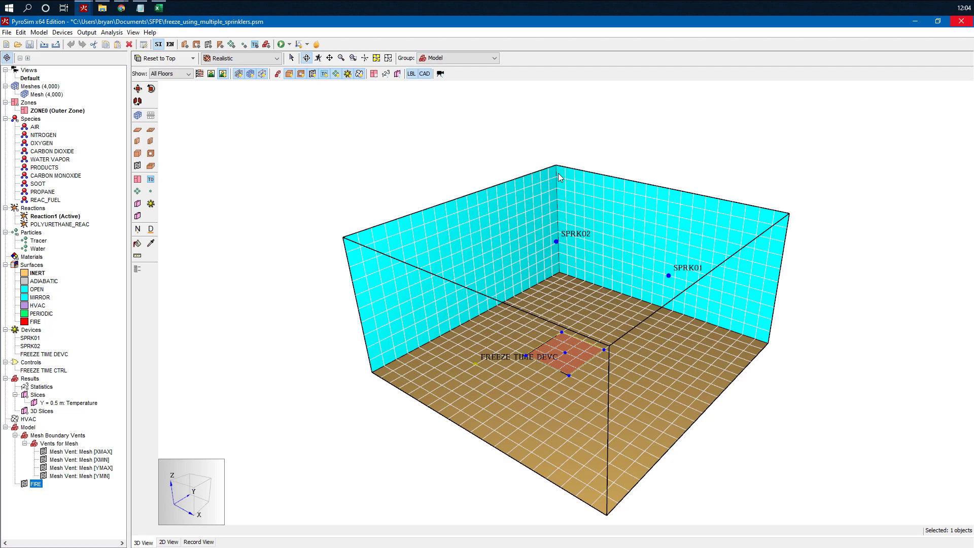
{"action": "double_click", "coordinate": [45, 354]}
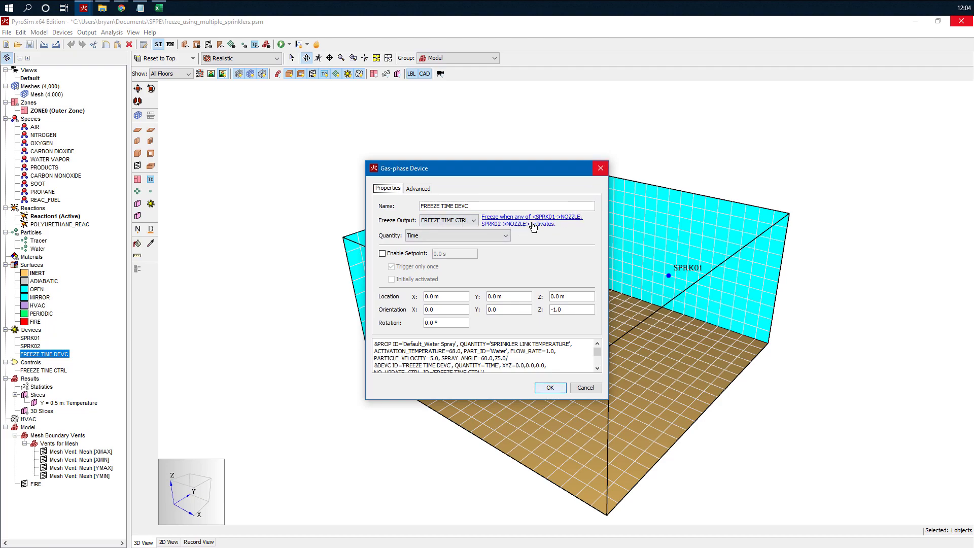
{"action": "left_click", "coordinate": [550, 387]}
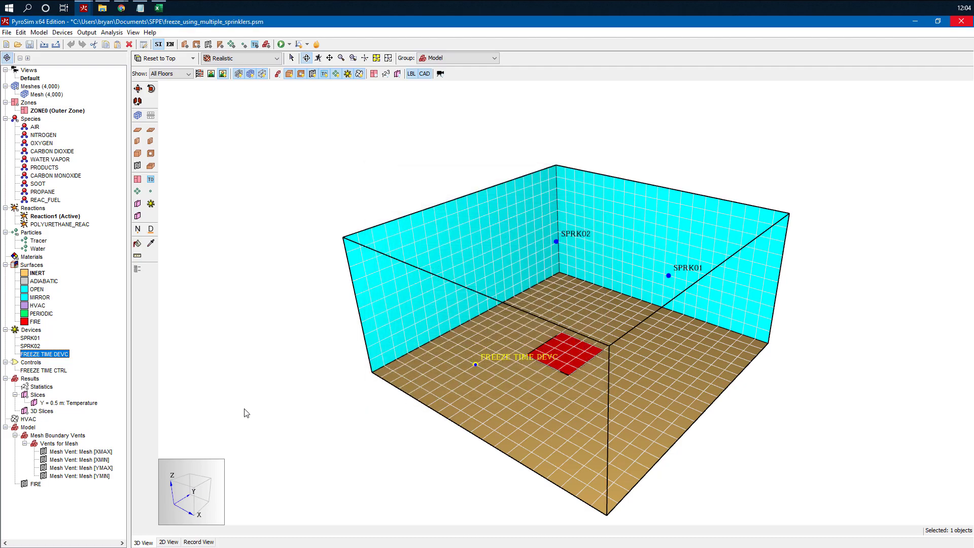
{"action": "left_click_drag", "start_coordinate": [254, 409], "coordinate": [574, 408]}
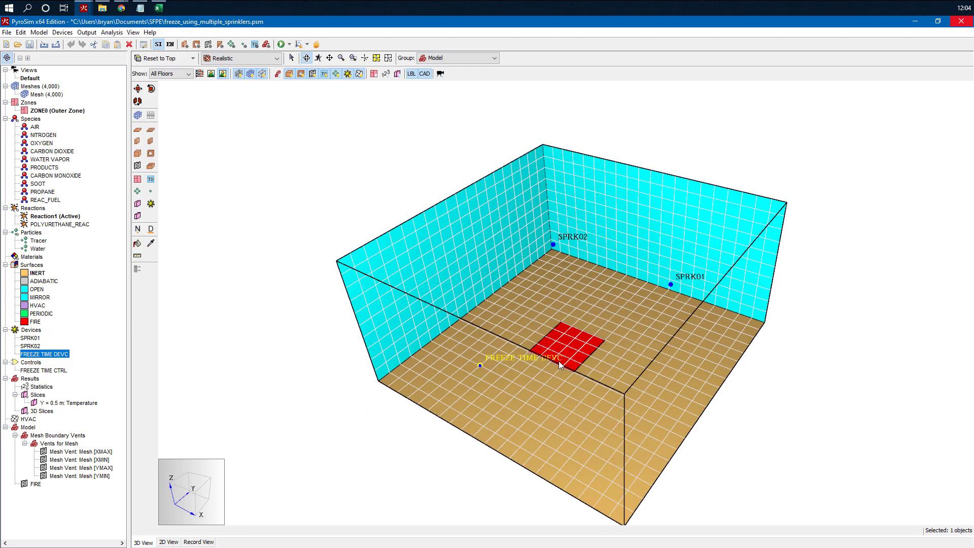